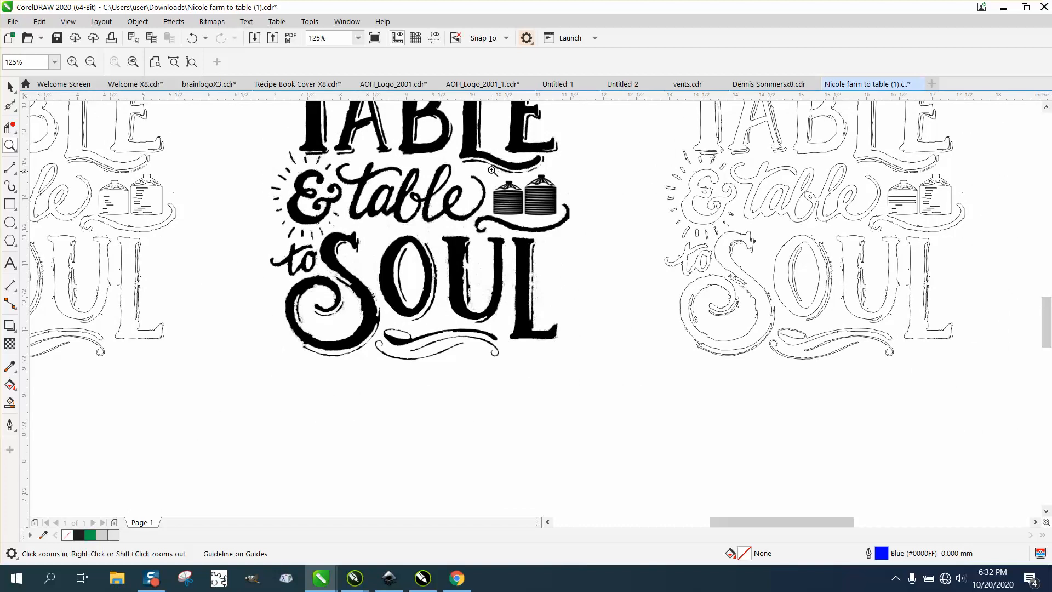
pyautogui.moveTo(493, 171); pyautogui.dragTo(585, 223)
pyautogui.scroll(-3, 601, 290)
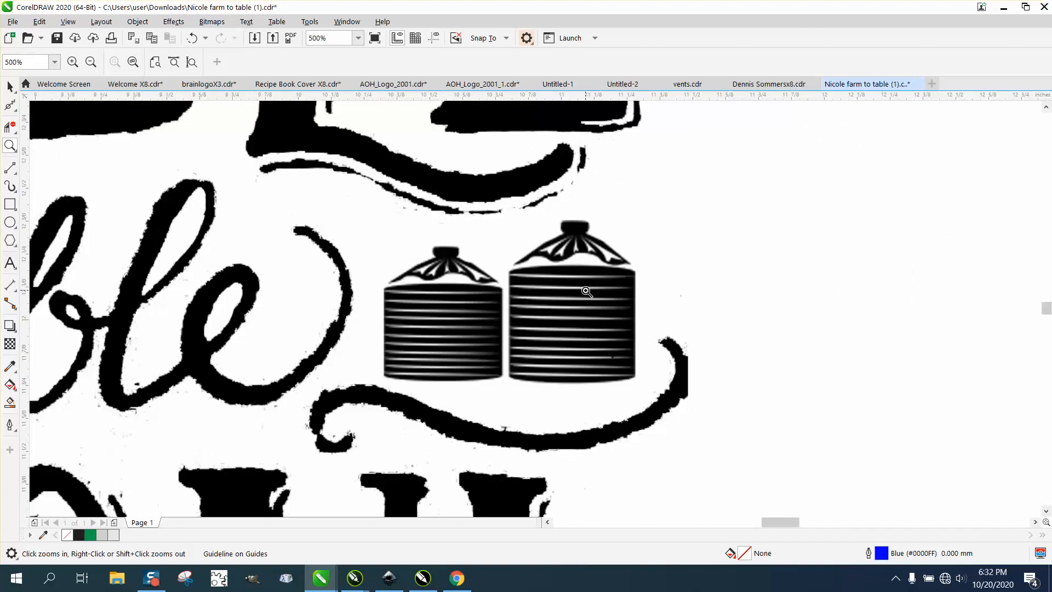
pyautogui.scroll(-1, 585, 291)
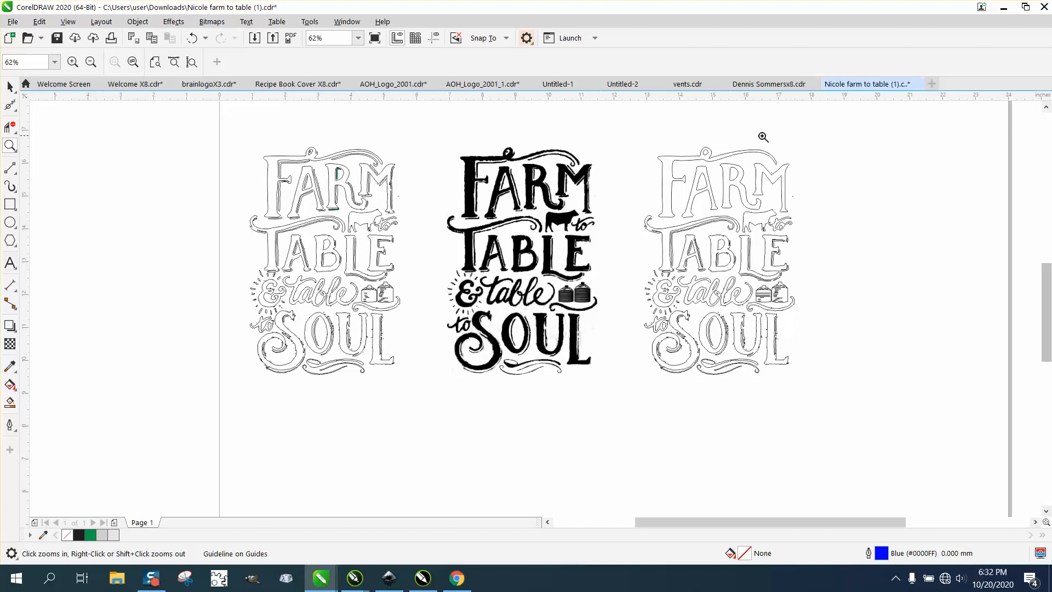
# Step: Display the RGB Palette through the Palettes docker, then close the docker
pyautogui.click(348, 22)
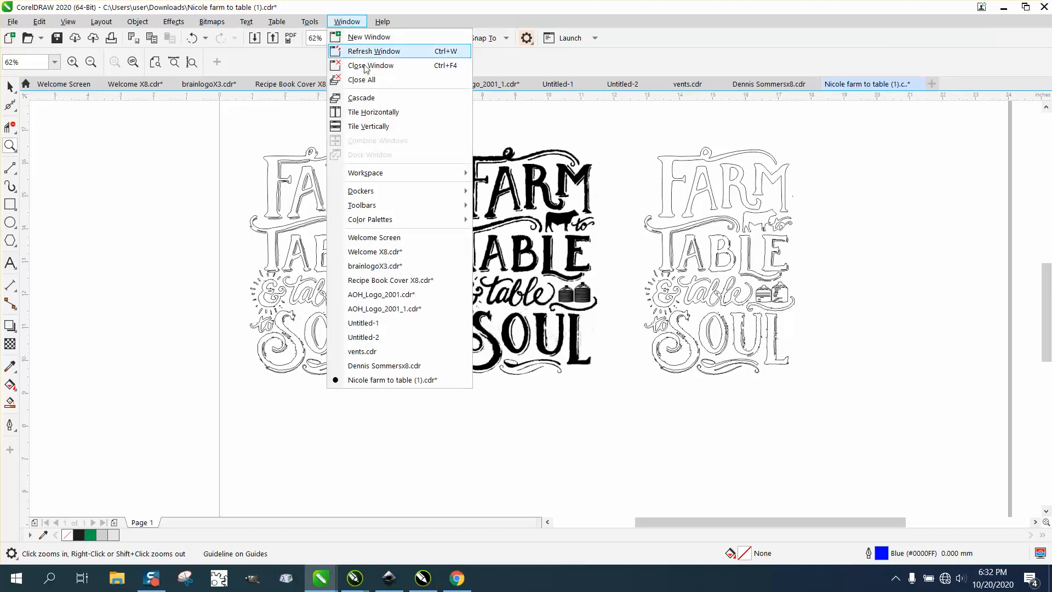
pyautogui.moveTo(373, 222)
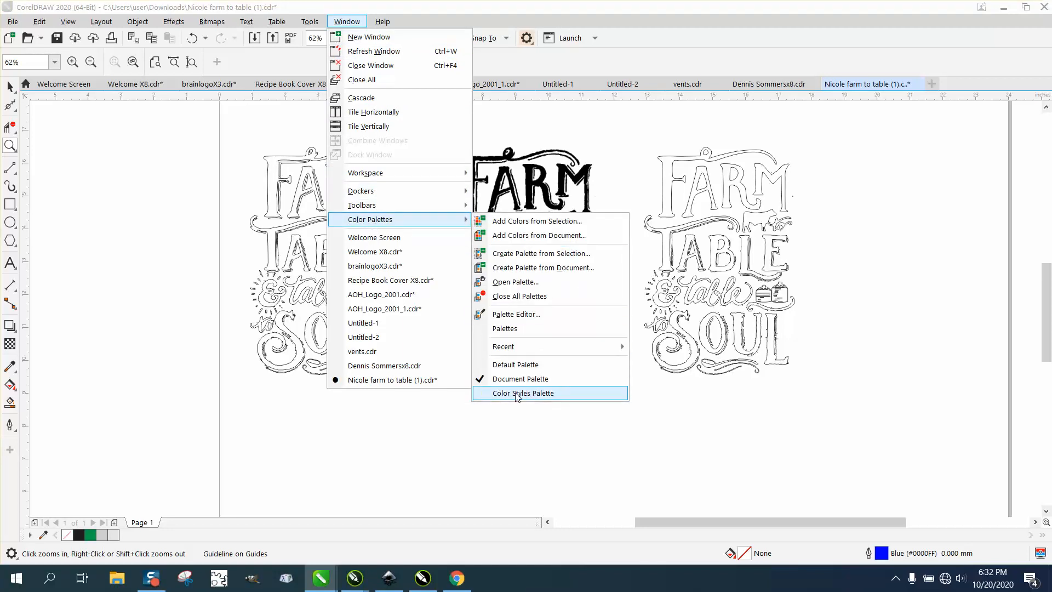
pyautogui.click(505, 330)
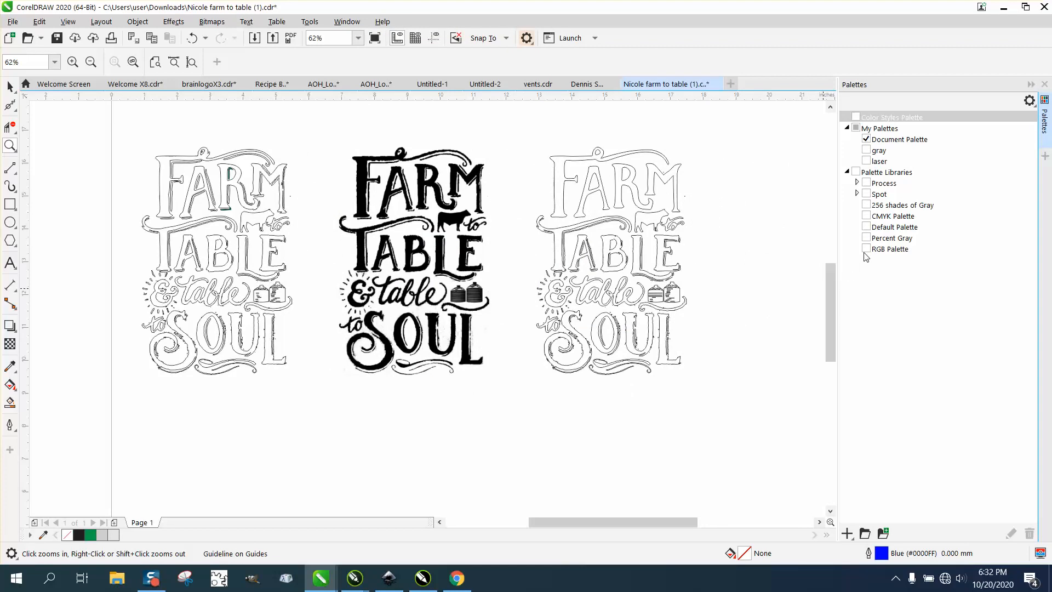
pyautogui.click(865, 251)
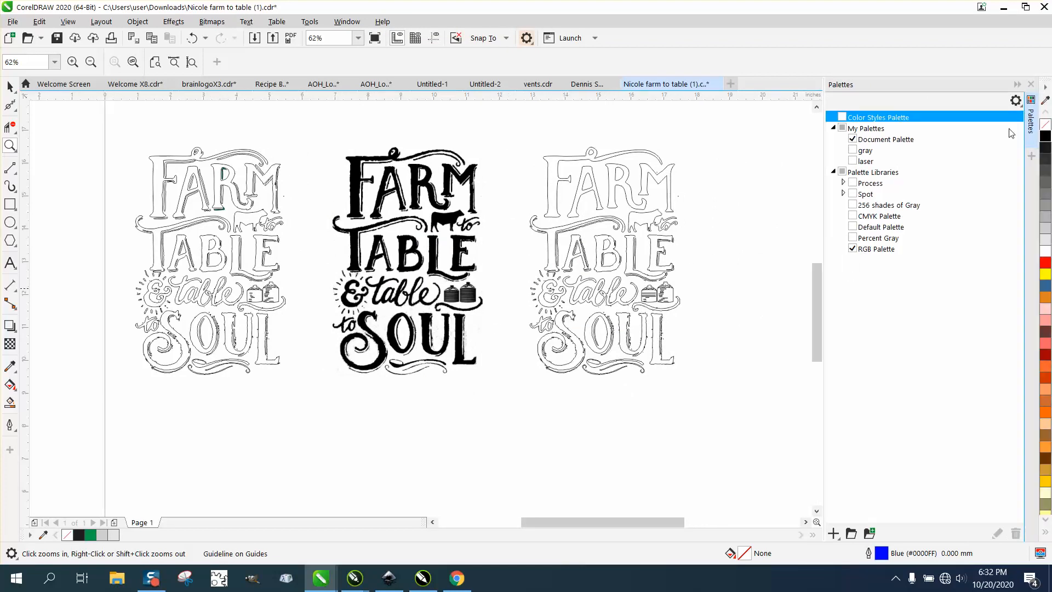
pyautogui.click(1031, 84)
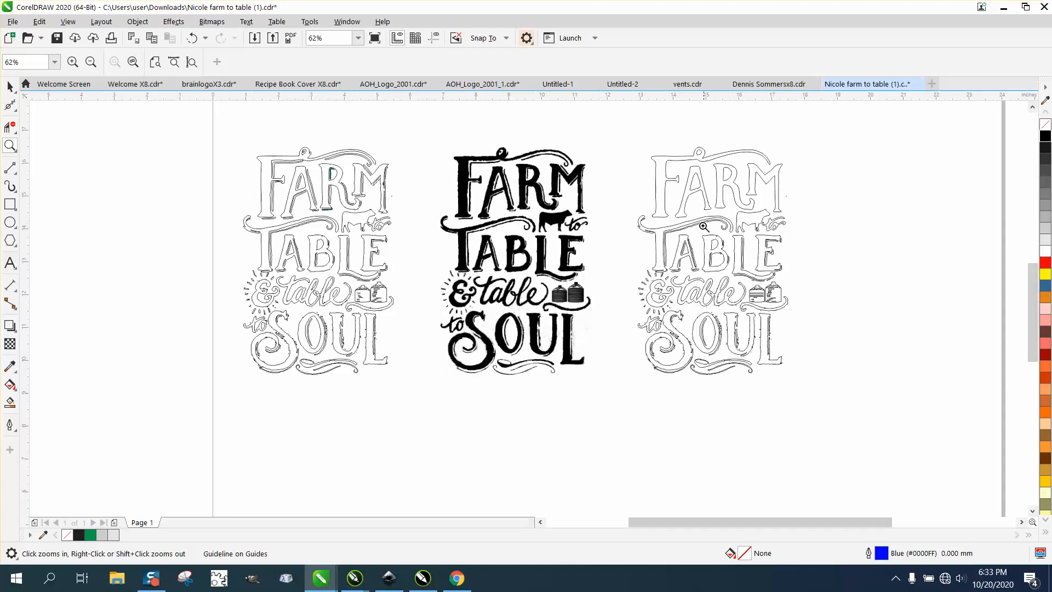
# Step: Fill all objects of the leftmost outlined Farm to Table design with black
pyautogui.click(10, 86)
pyautogui.click(255, 156)
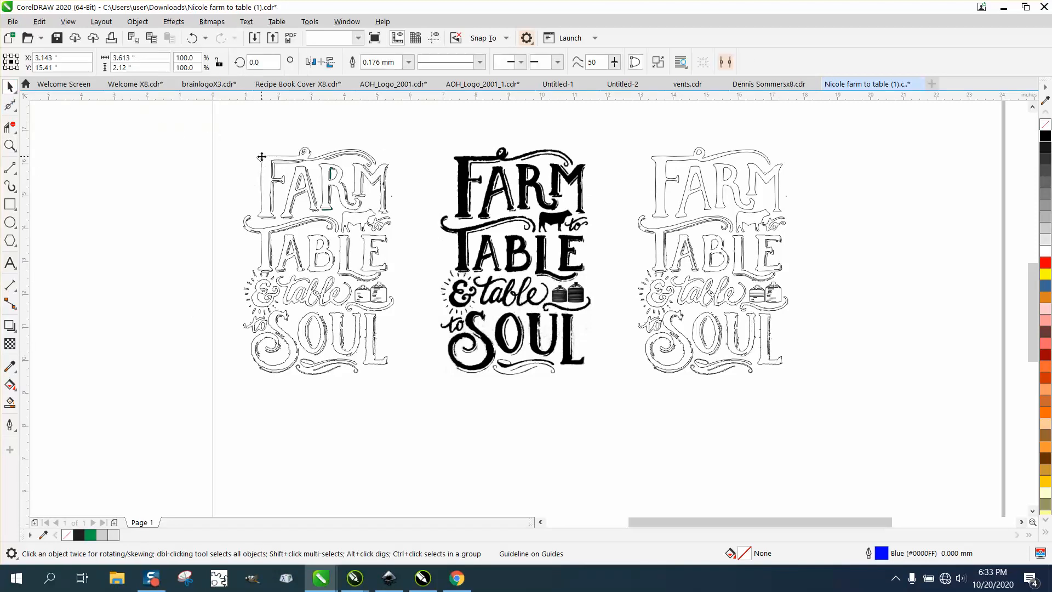
pyautogui.moveTo(241, 130); pyautogui.dragTo(422, 404)
pyautogui.click(137, 21)
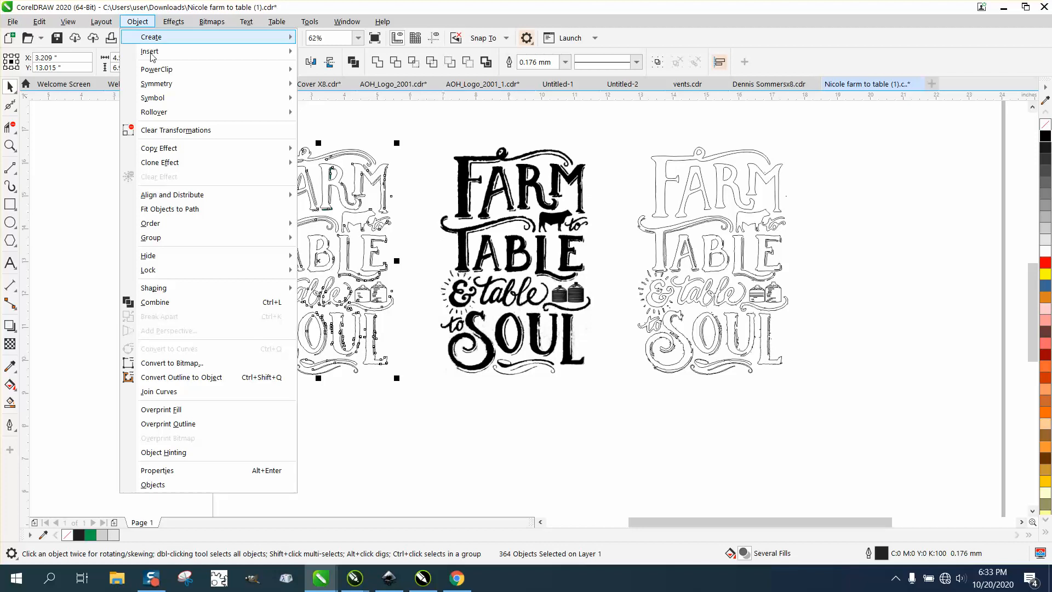
pyautogui.moveTo(169, 239)
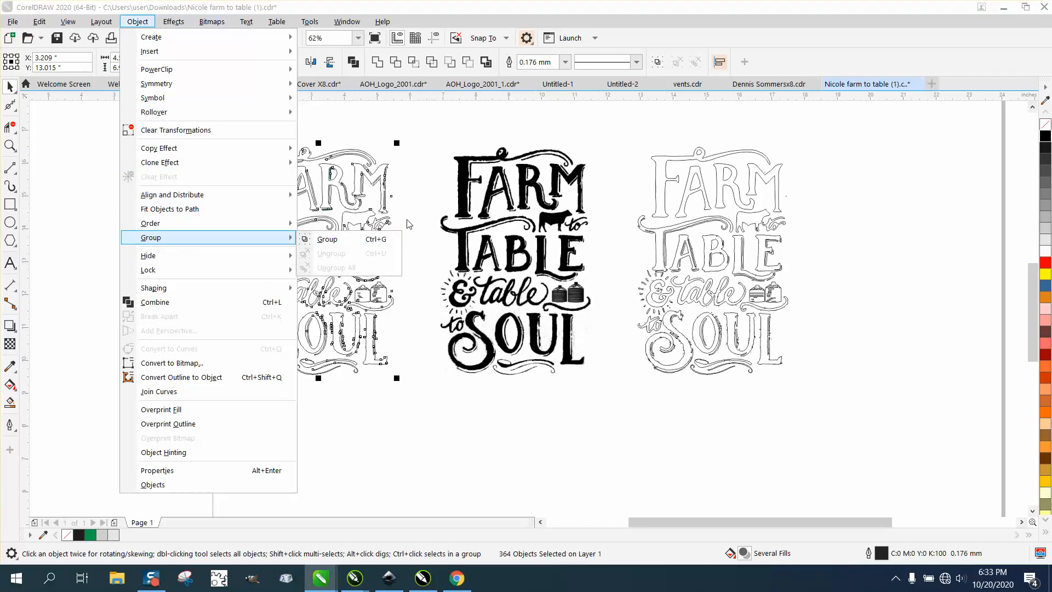
pyautogui.click(421, 222)
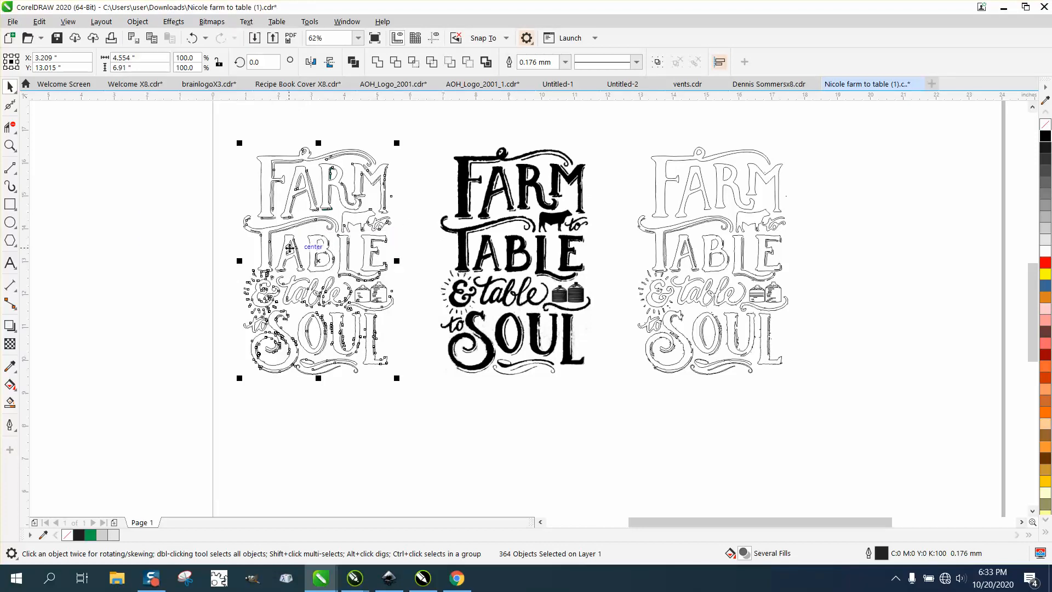
pyautogui.click(1048, 139)
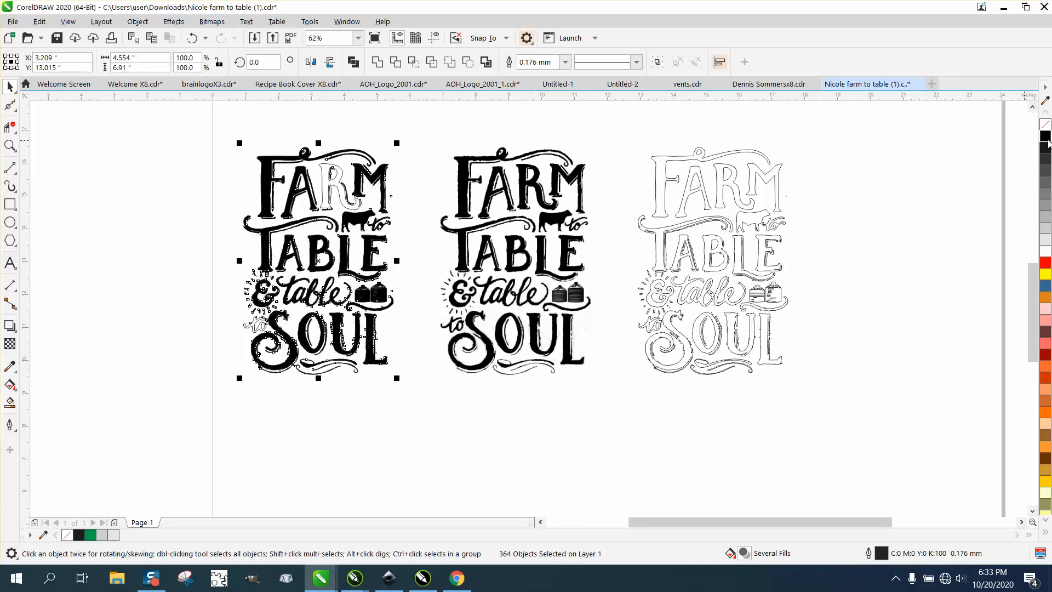
# Step: Use Smart Fill to fill the letter R of FARM in the leftmost design with black and no outline
pyautogui.click(10, 403)
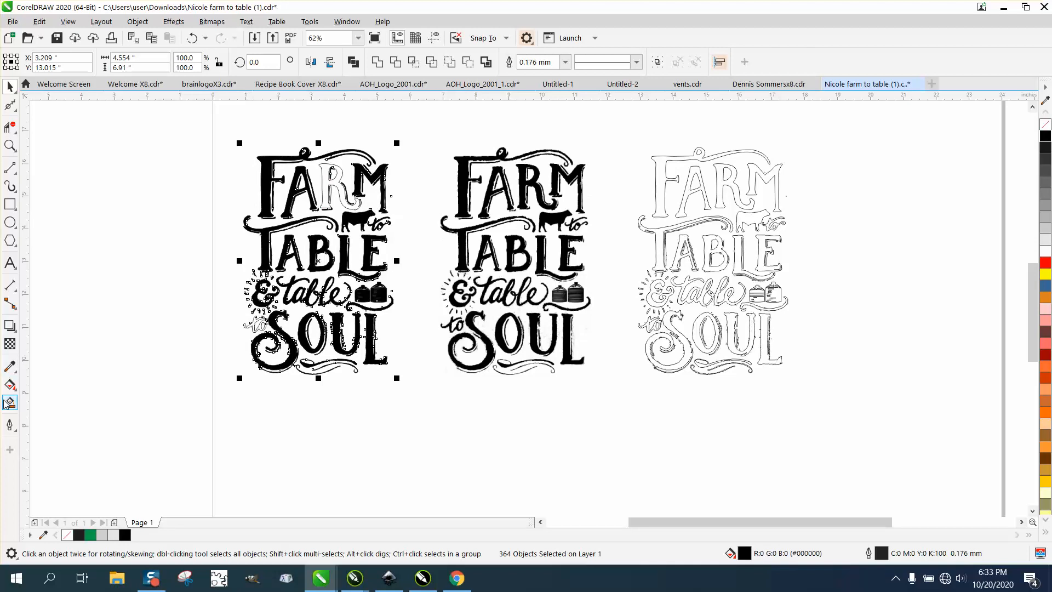
pyautogui.click(326, 178)
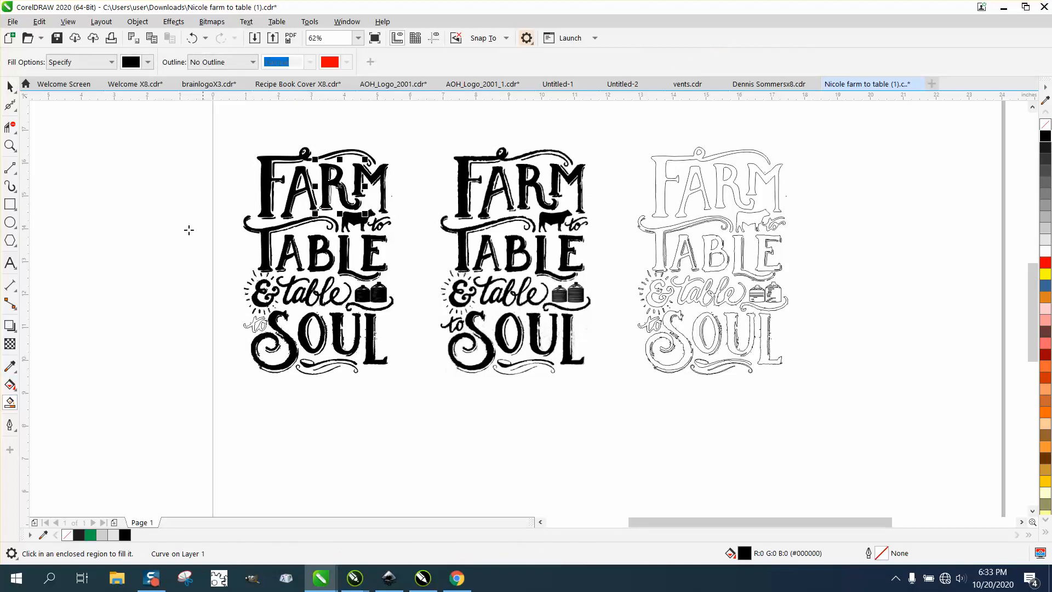
pyautogui.click(10, 87)
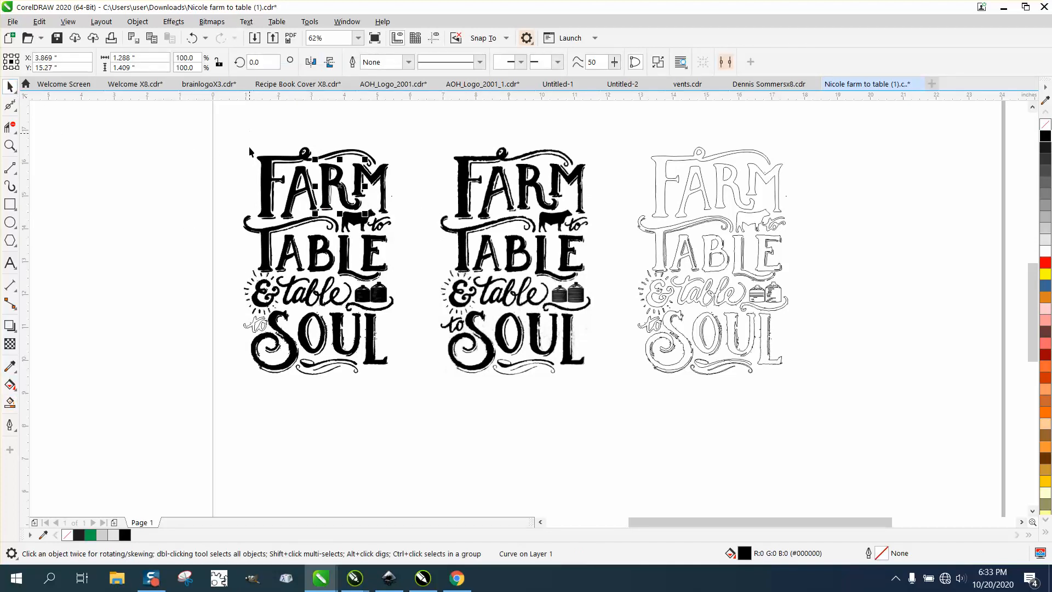
# Step: Set the document's nudge distance to 8 inches
pyautogui.moveTo(249, 149); pyautogui.dragTo(440, 394)
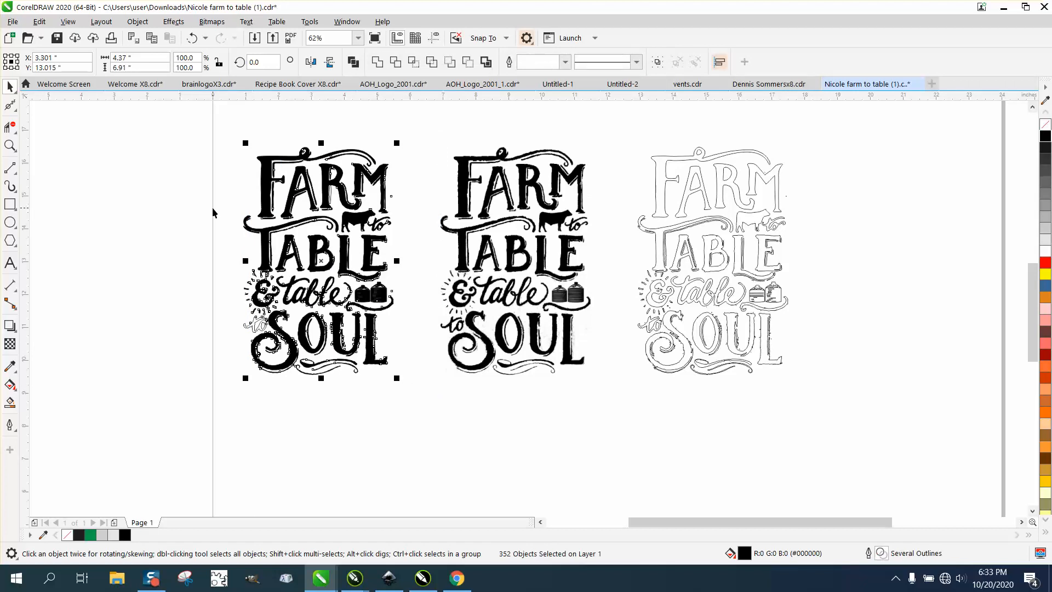
pyautogui.click(437, 106)
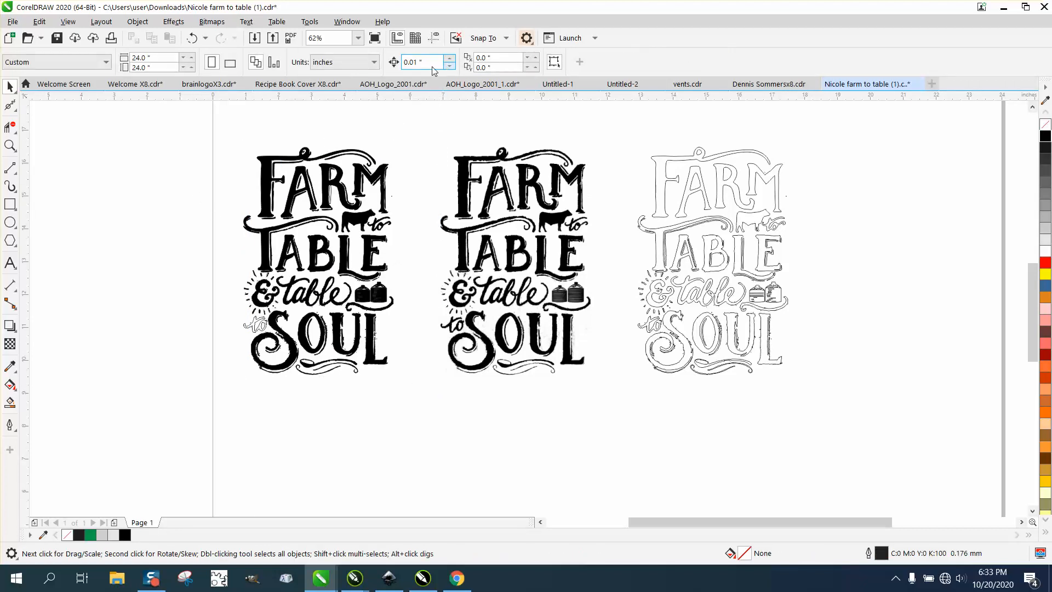
pyautogui.write('8')
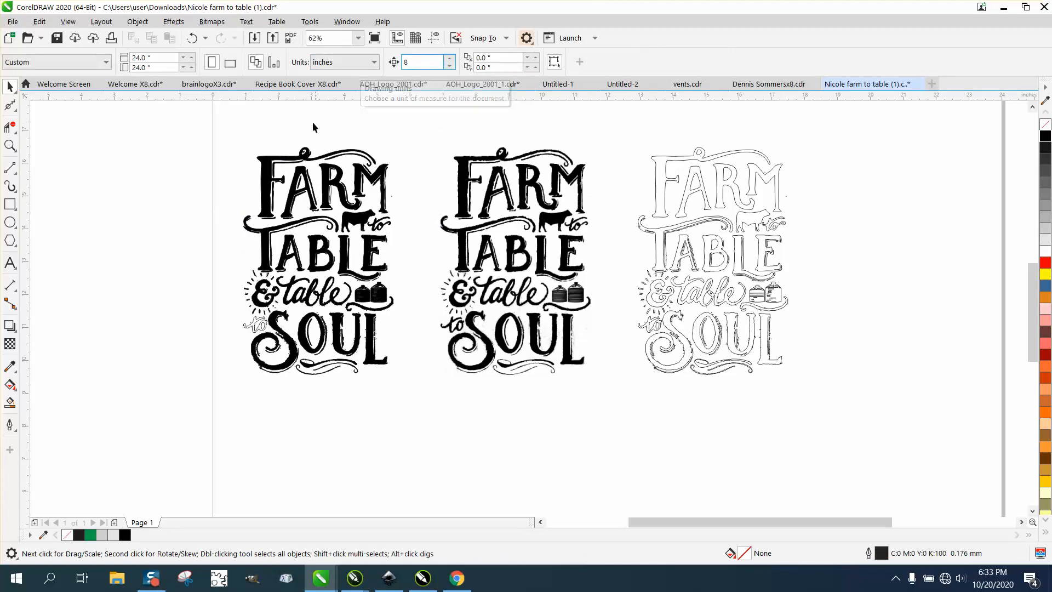
pyautogui.press('Return')
# Step: Nudge the black letters F, A, R and M and the cow of the leftmost design 8 inches to the left
pyautogui.click(267, 183)
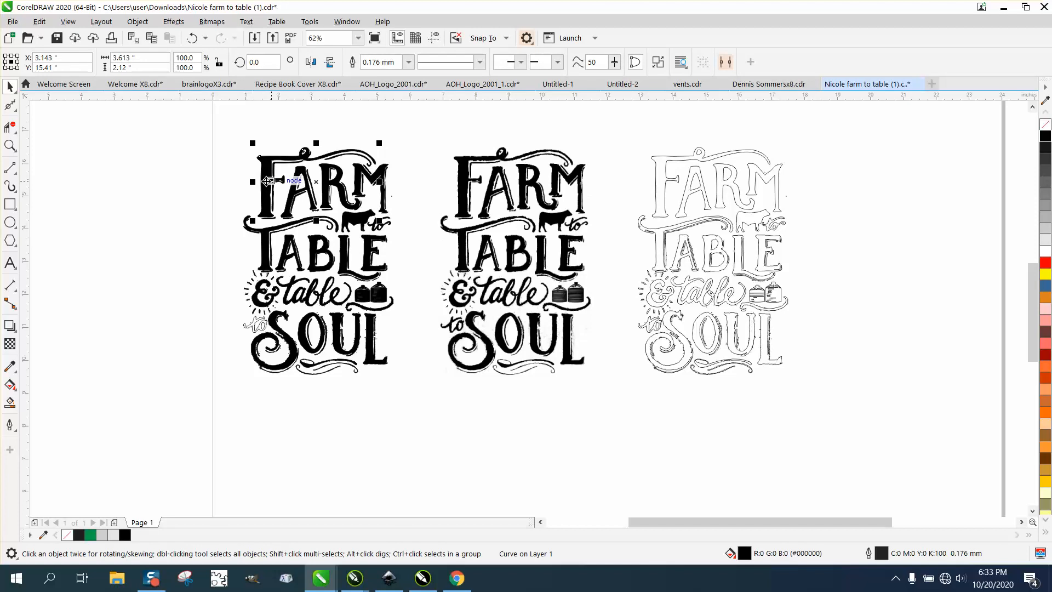
pyautogui.press('Left')
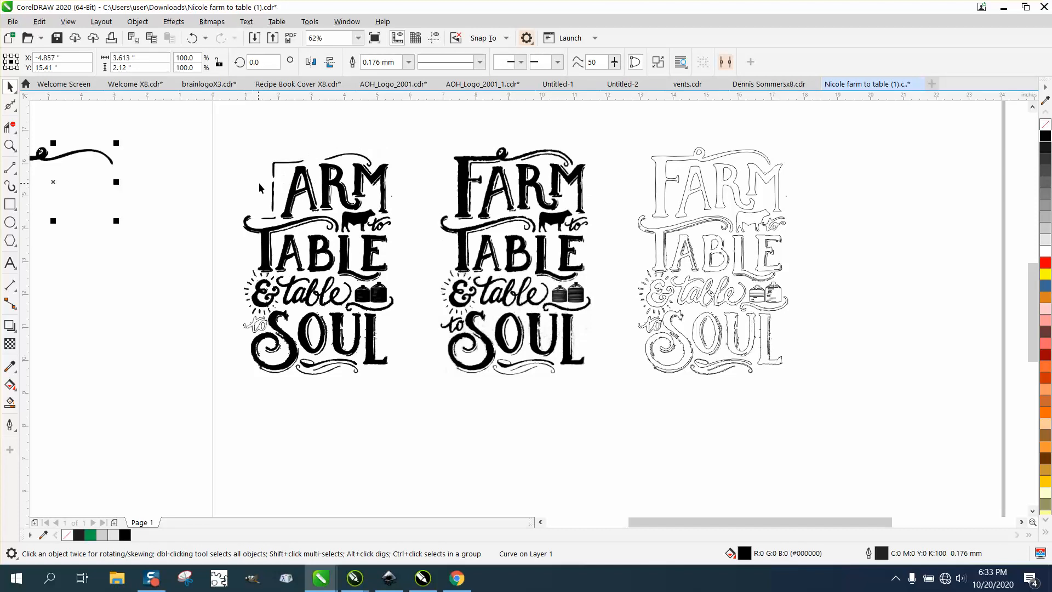
pyautogui.click(292, 195)
pyautogui.press('Left')
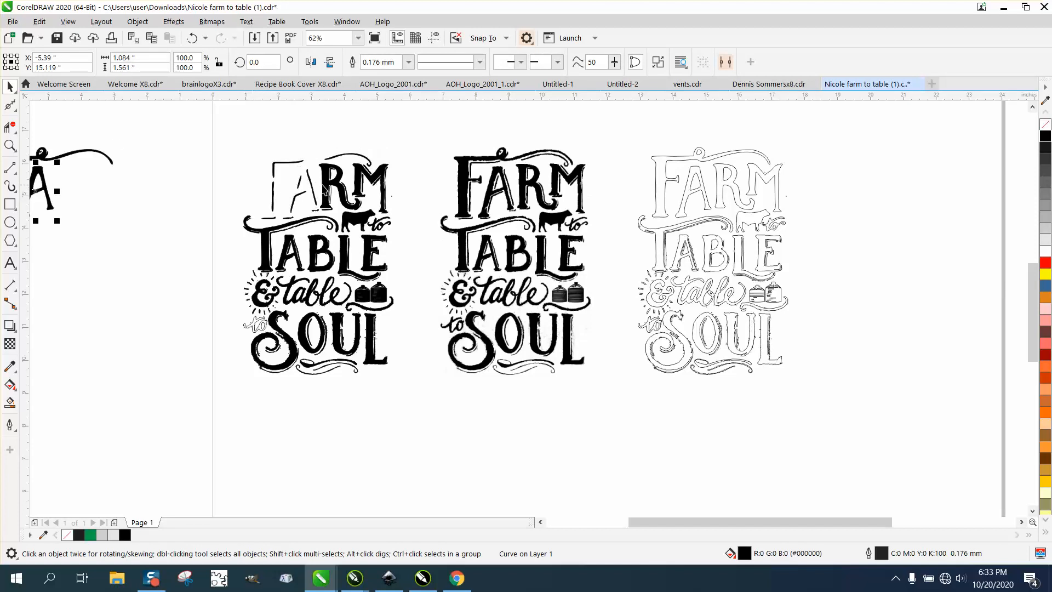
pyautogui.click(332, 188)
pyautogui.press('Left')
pyautogui.click(360, 184)
pyautogui.press('Left')
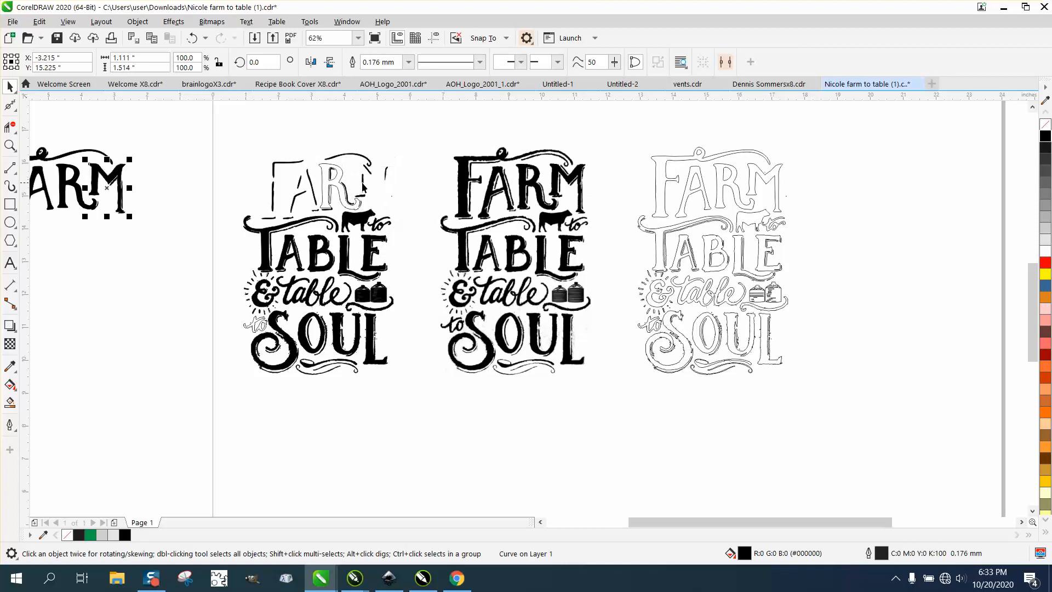
pyautogui.click(360, 219)
pyautogui.press('Left')
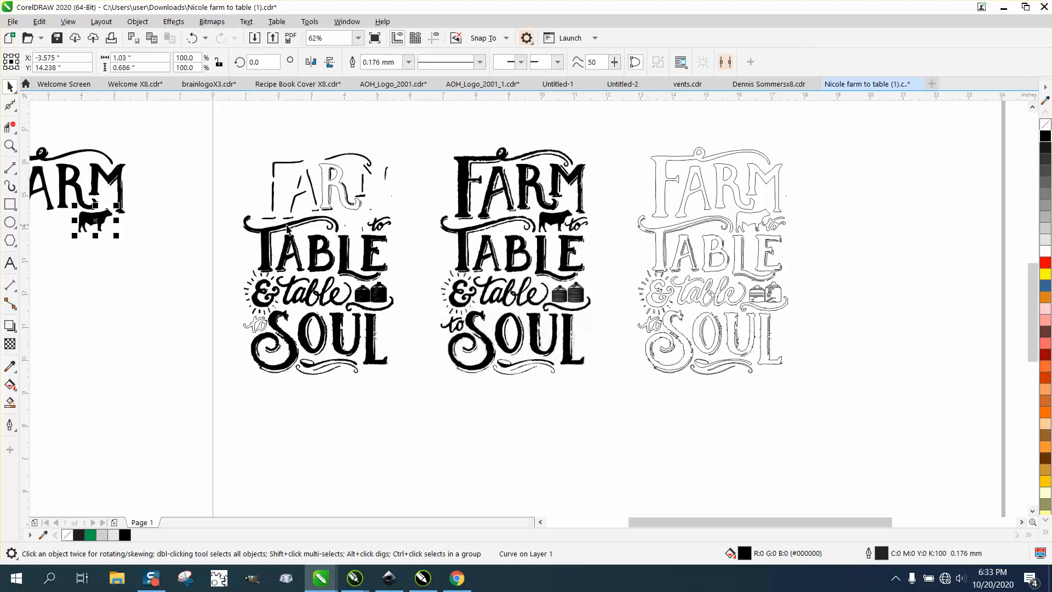
# Step: Nudge the black letters of TABLE and the small word "to" above it 8 inches to the left
pyautogui.click(267, 241)
pyautogui.press('Left')
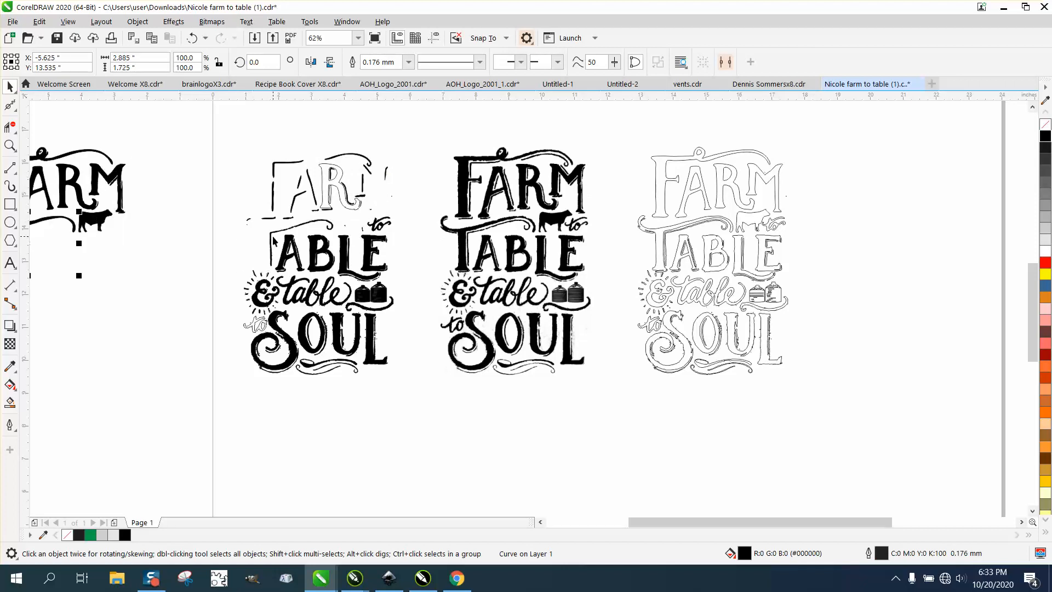
pyautogui.click(274, 236)
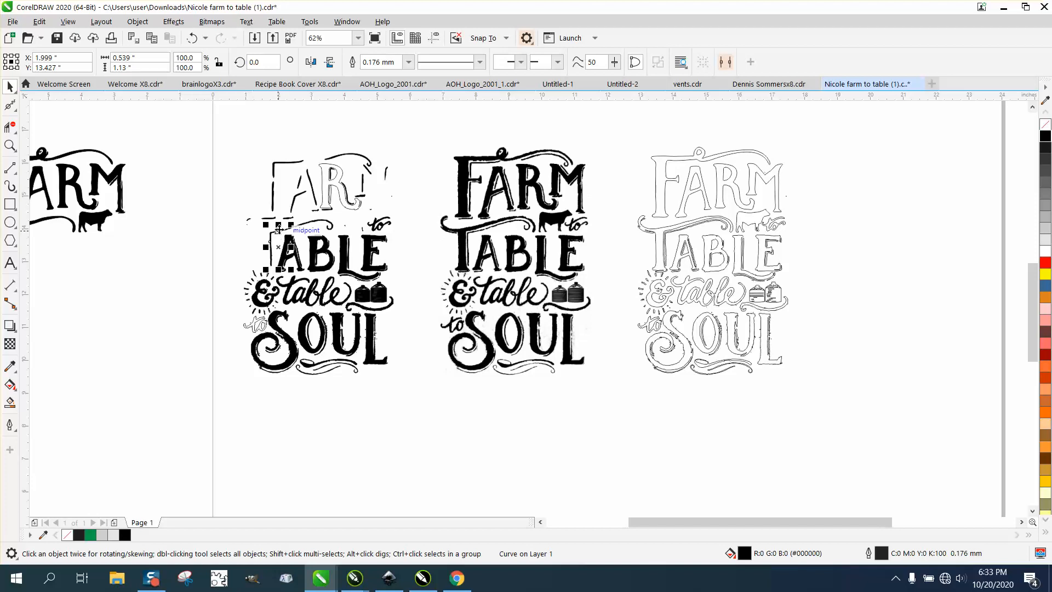
pyautogui.click(293, 245)
pyautogui.press('Left')
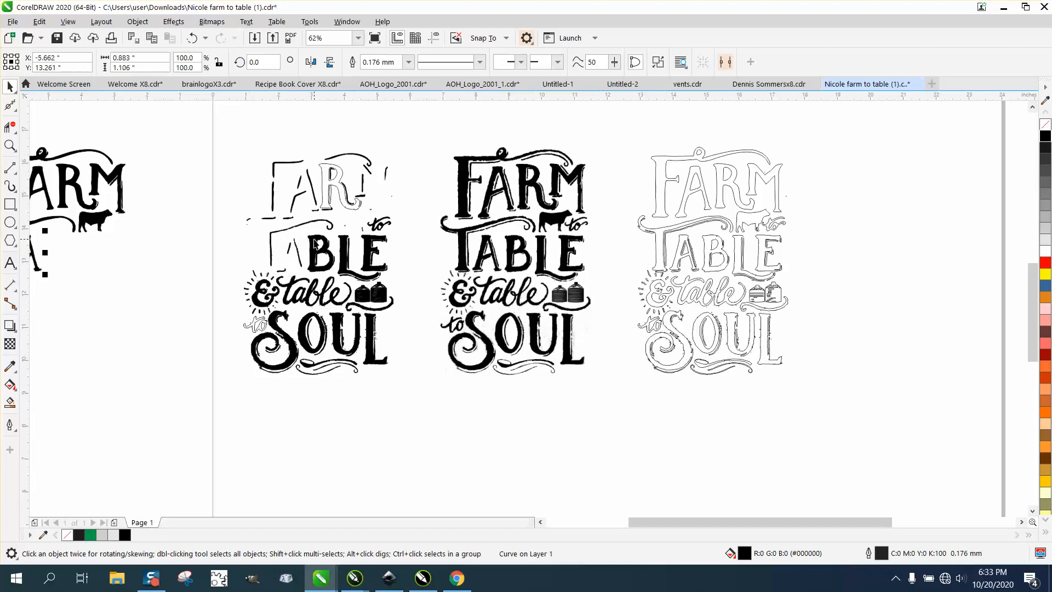
pyautogui.click(318, 244)
pyautogui.press('Left')
pyautogui.click(345, 252)
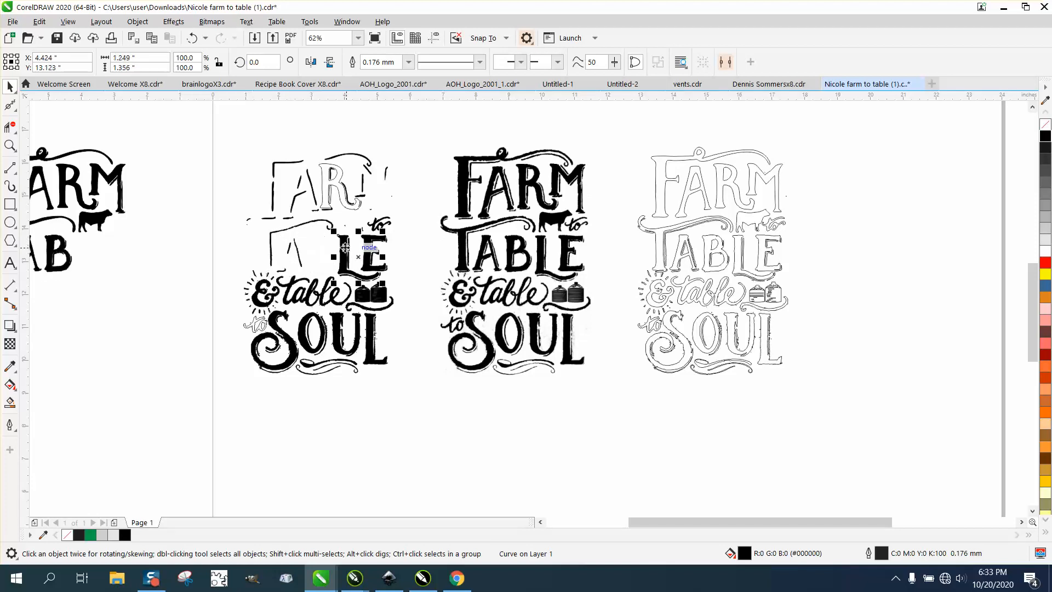
pyautogui.press('Left')
pyautogui.click(370, 254)
pyautogui.press('Left')
pyautogui.click(379, 226)
pyautogui.press('Left')
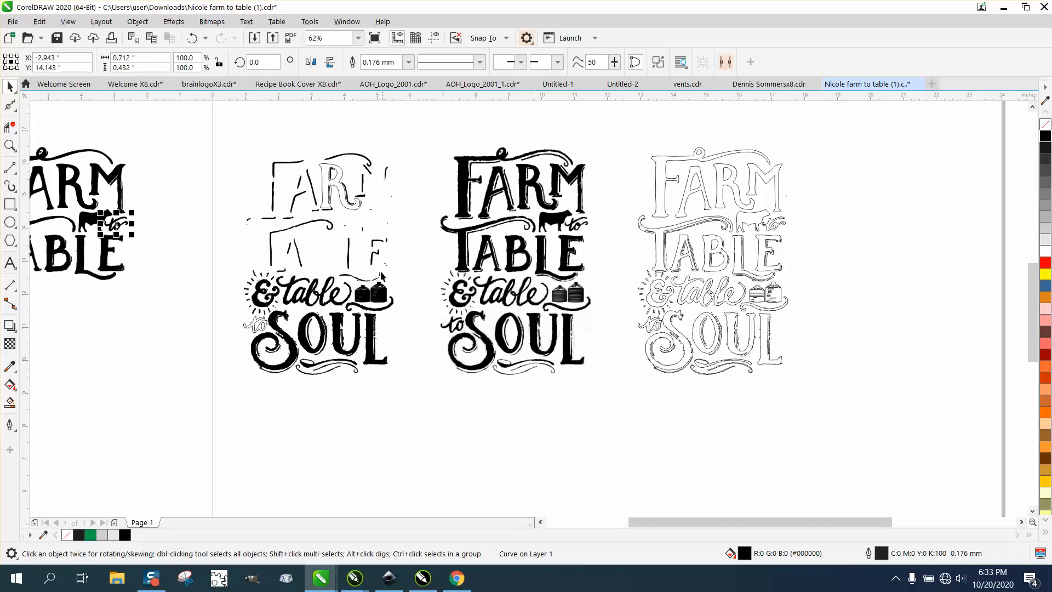
# Step: Nudge the two black silos of the leftmost design 8 inches to the left
pyautogui.click(377, 298)
pyautogui.press('Left')
pyautogui.click(363, 297)
pyautogui.press('Left')
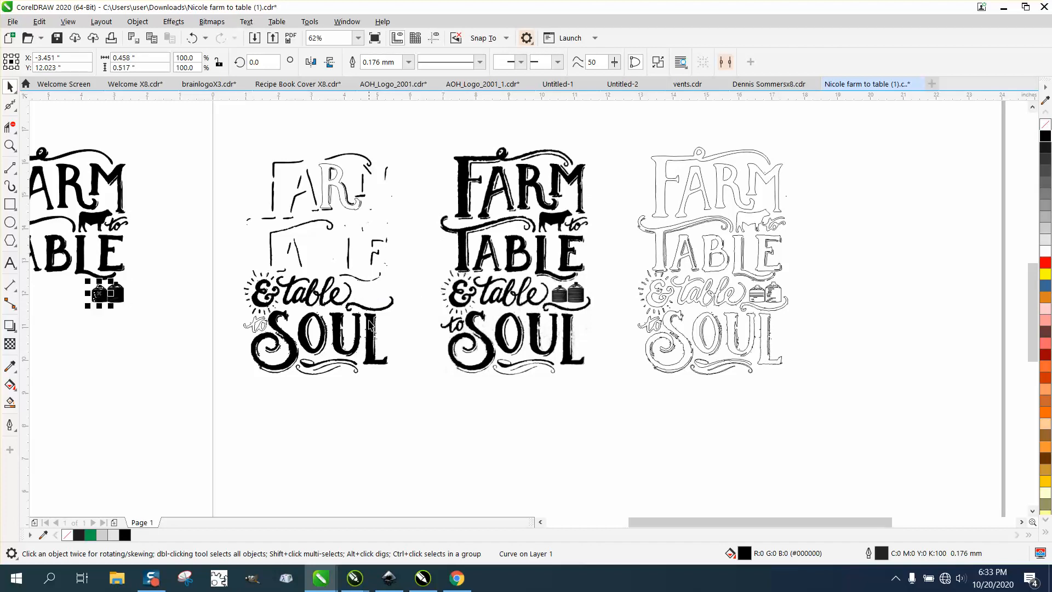
# Step: Nudge the black letters L, U, O and S of SOUL, including the O's inner piece, 8 inches to the left
pyautogui.click(370, 329)
pyautogui.press('Left')
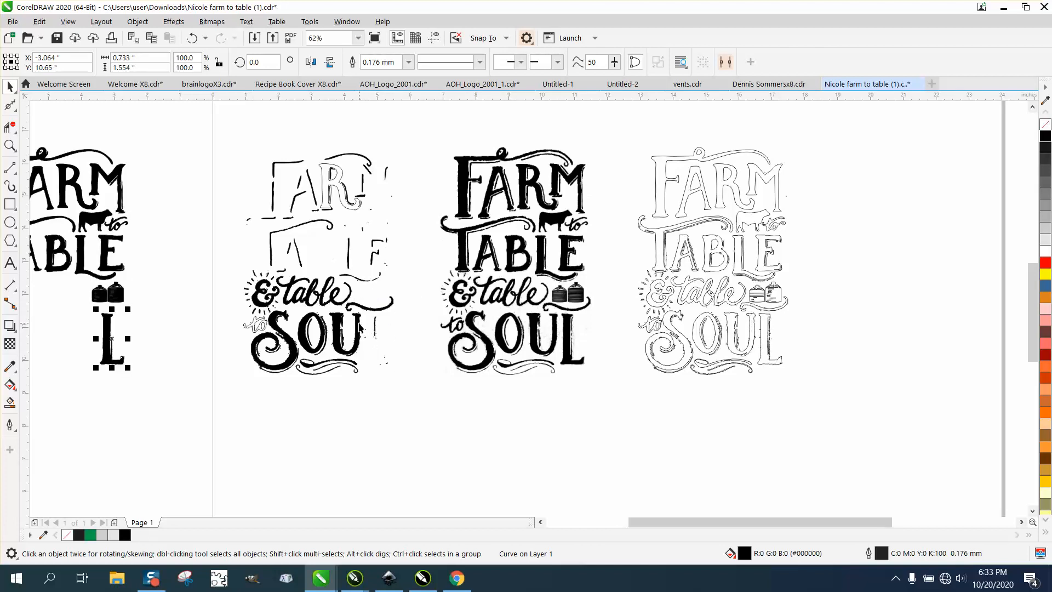
pyautogui.click(359, 328)
pyautogui.press('Left')
pyautogui.click(320, 332)
pyautogui.press('Left')
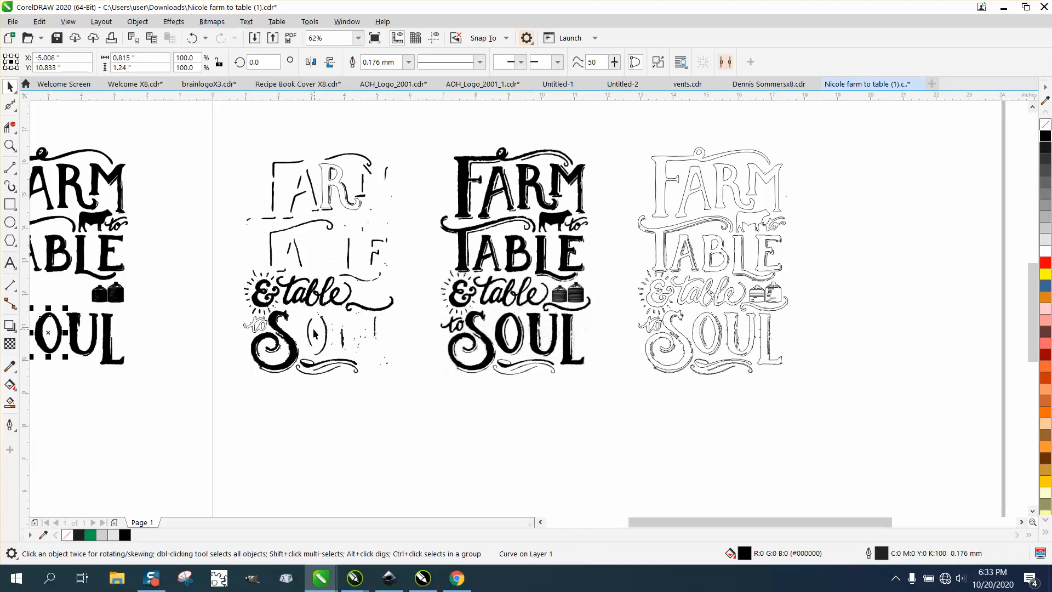
pyautogui.click(322, 337)
pyautogui.press('Left')
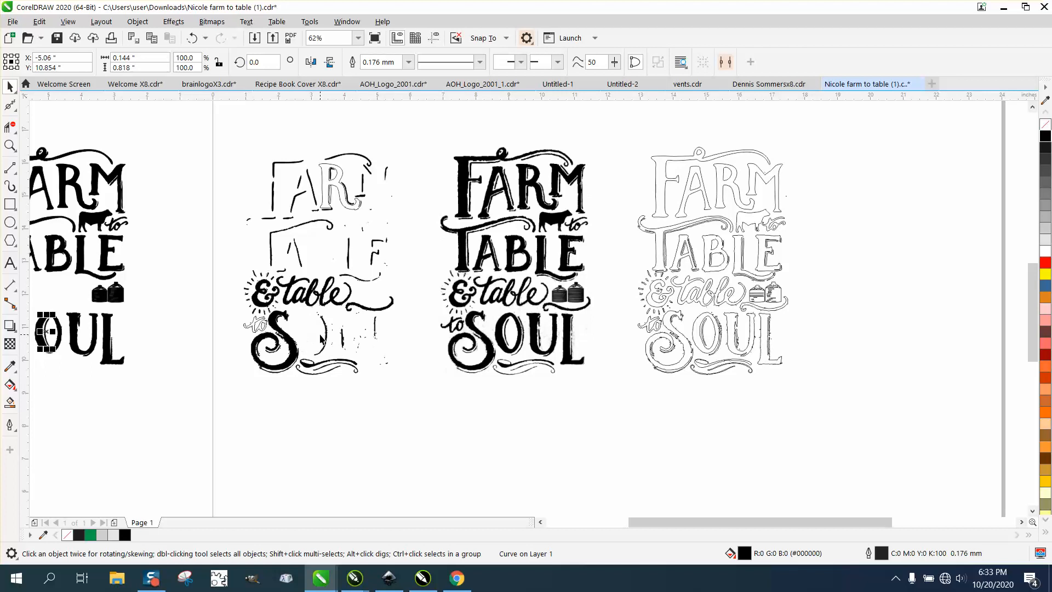
pyautogui.click(285, 338)
pyautogui.press('Left')
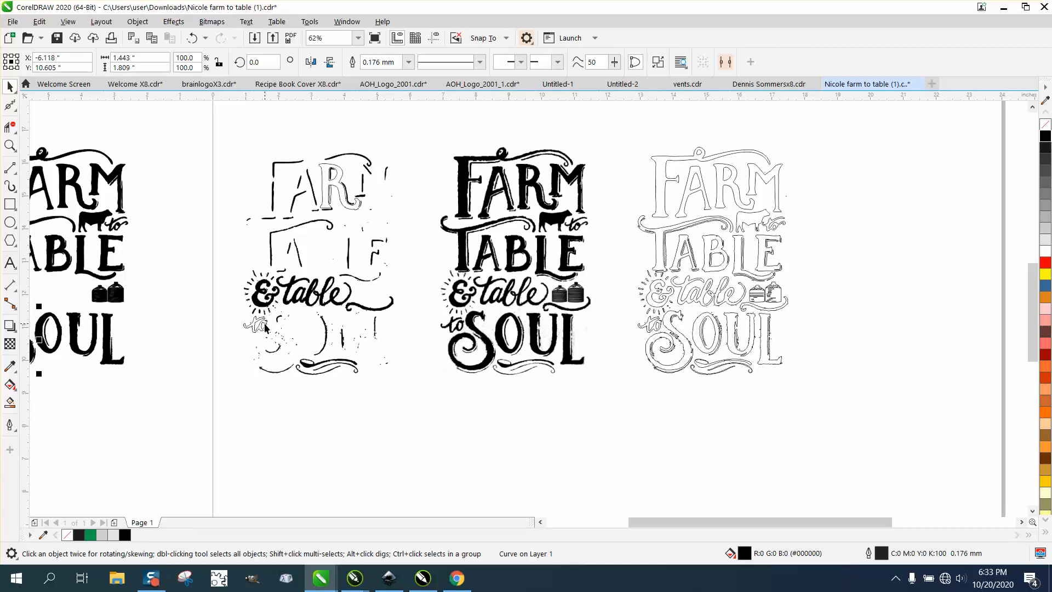
# Step: Fill the outlined word "to" beside SOUL with black and nudge it 8 inches to the left
pyautogui.moveTo(235, 313); pyautogui.dragTo(274, 336)
pyautogui.click(1047, 137)
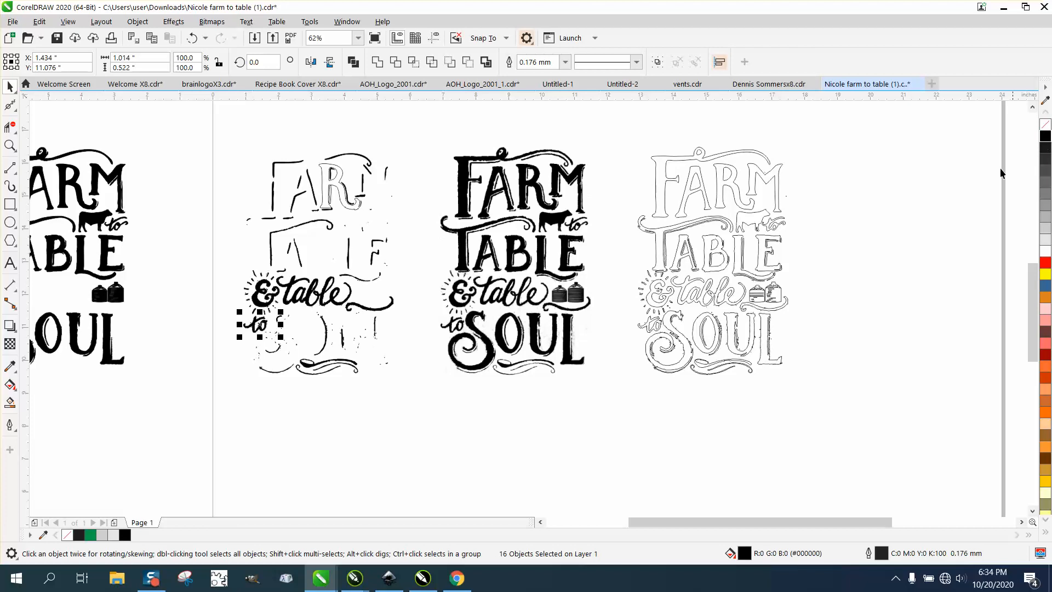
pyautogui.press('Left')
# Step: Nudge the black ampersand, the script word "table" and the swash under the silos 8 inches to the left
pyautogui.click(258, 302)
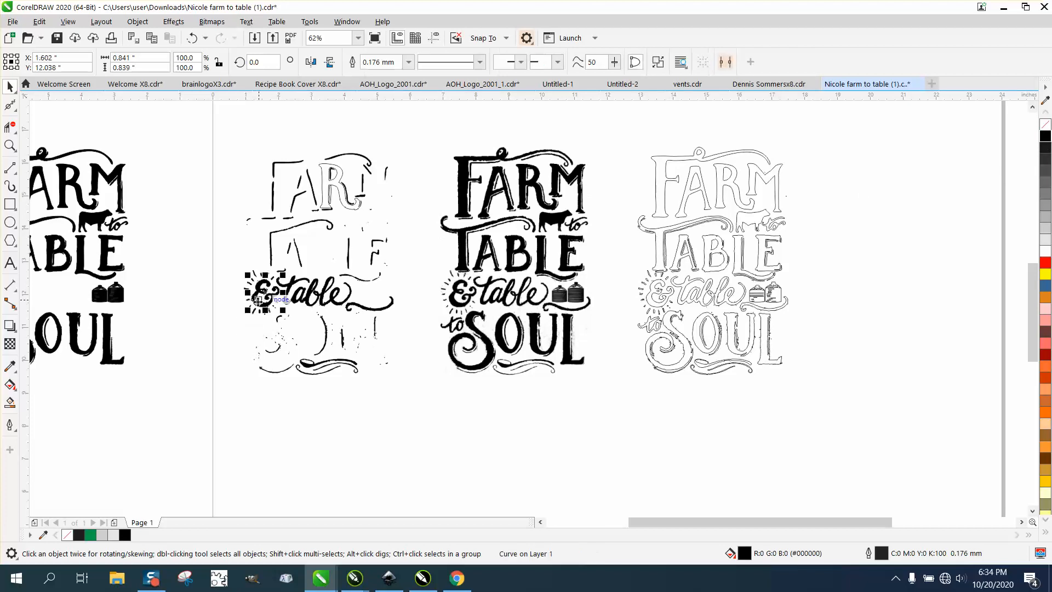
pyautogui.press('Left')
pyautogui.click(290, 296)
pyautogui.press('Left')
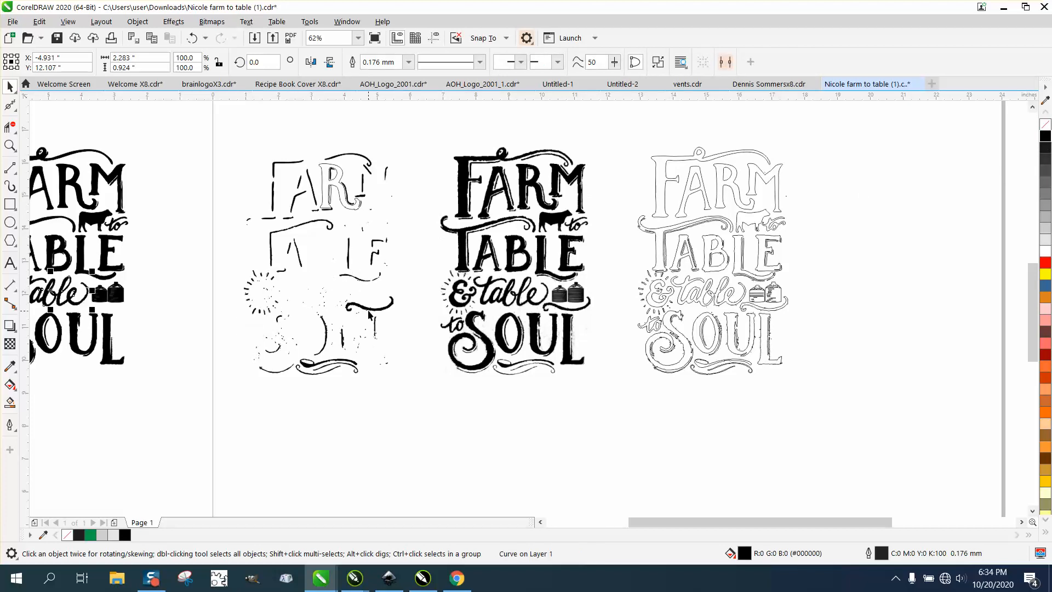
pyautogui.click(375, 312)
pyautogui.press('Left')
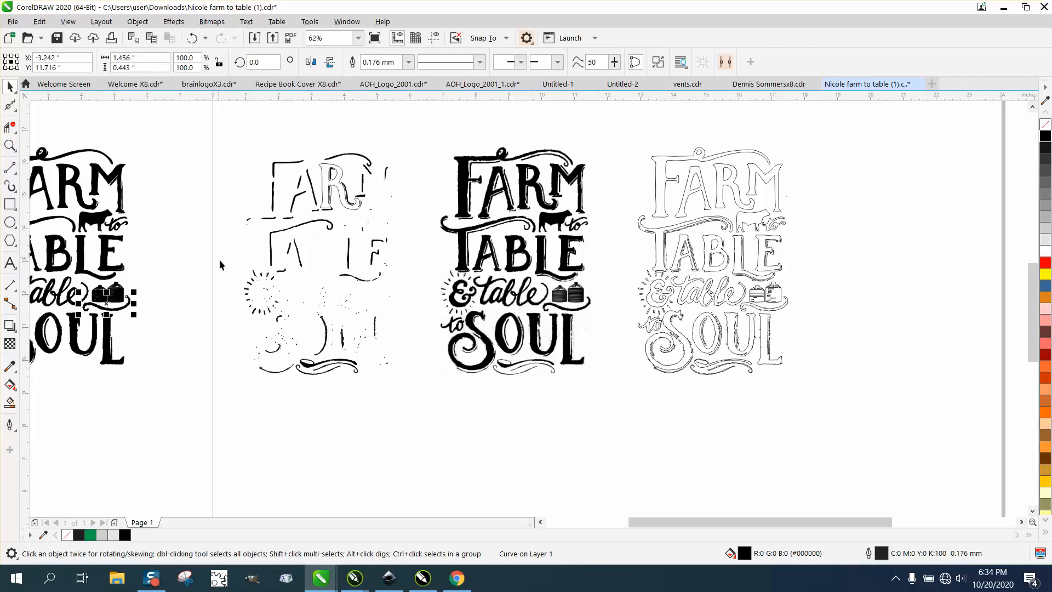
# Step: Smooth the upper curve and diagonal stroke of the S in the clean copy's SOUL, using the Smooth tool with a 0.5-inch nib
pyautogui.click(10, 145)
pyautogui.moveTo(244, 267); pyautogui.dragTo(402, 366)
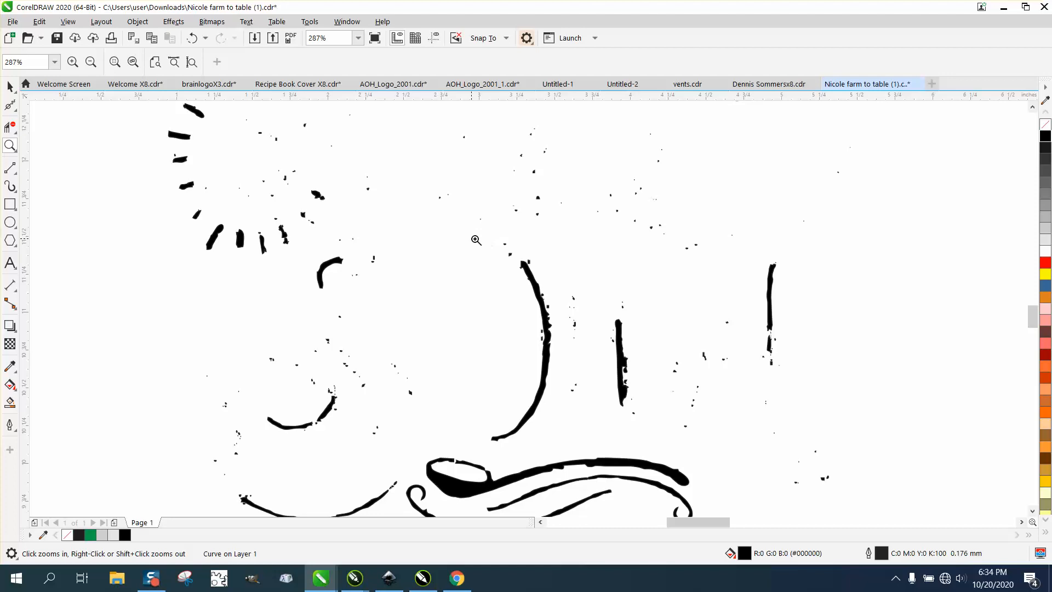
pyautogui.scroll(-3, 507, 265)
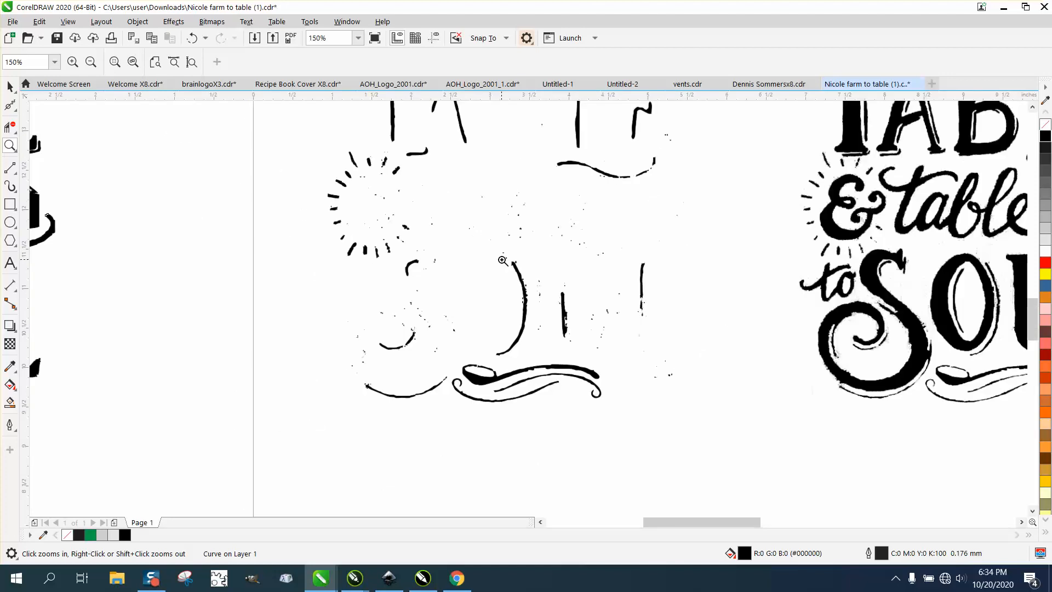
pyautogui.rightClick(573, 373)
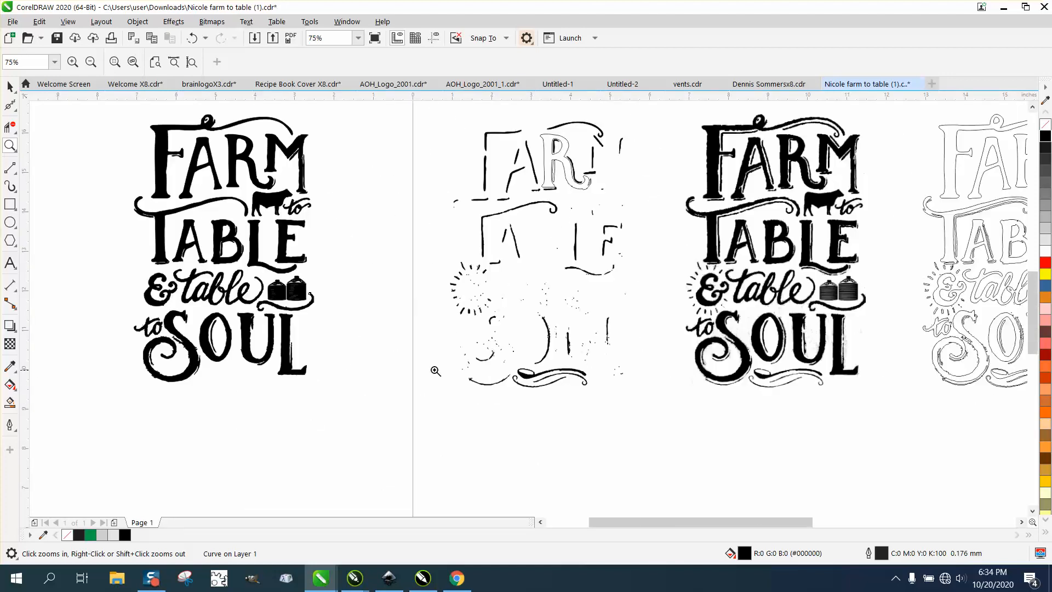
pyautogui.moveTo(109, 311); pyautogui.dragTo(418, 400)
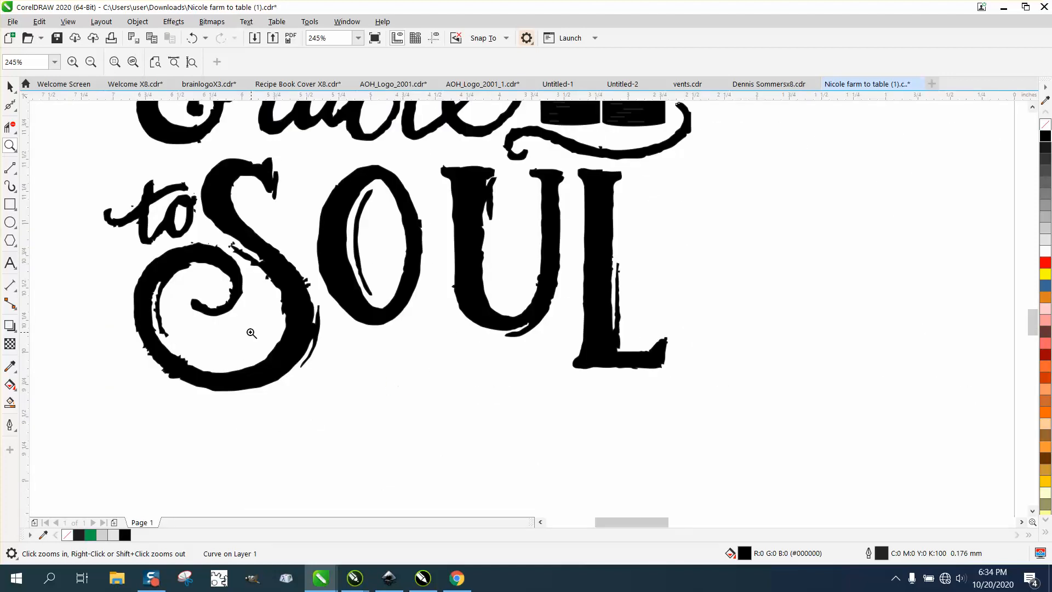
pyautogui.click(17, 111)
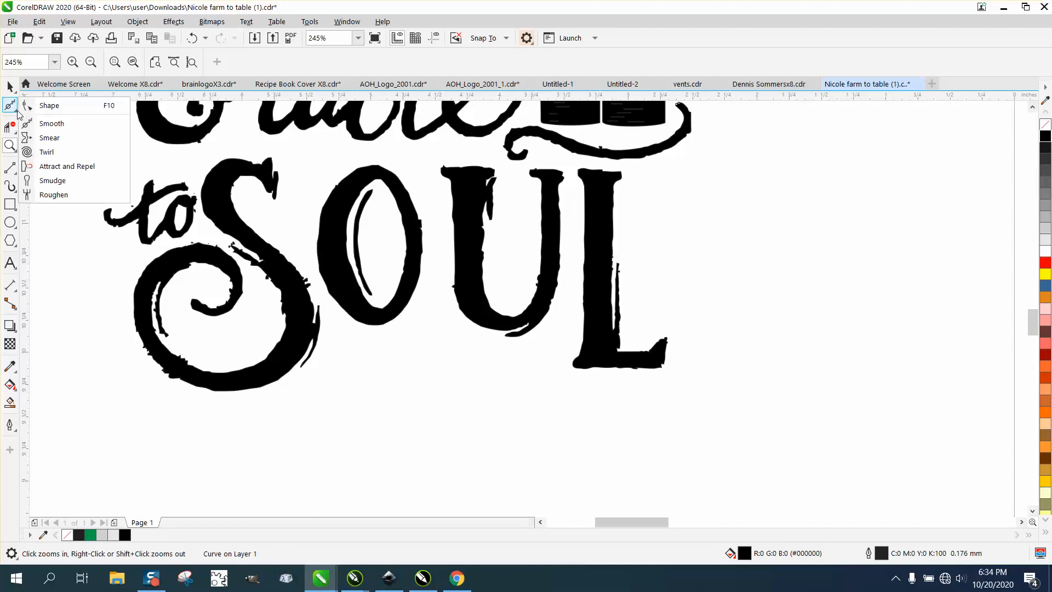
pyautogui.click(55, 125)
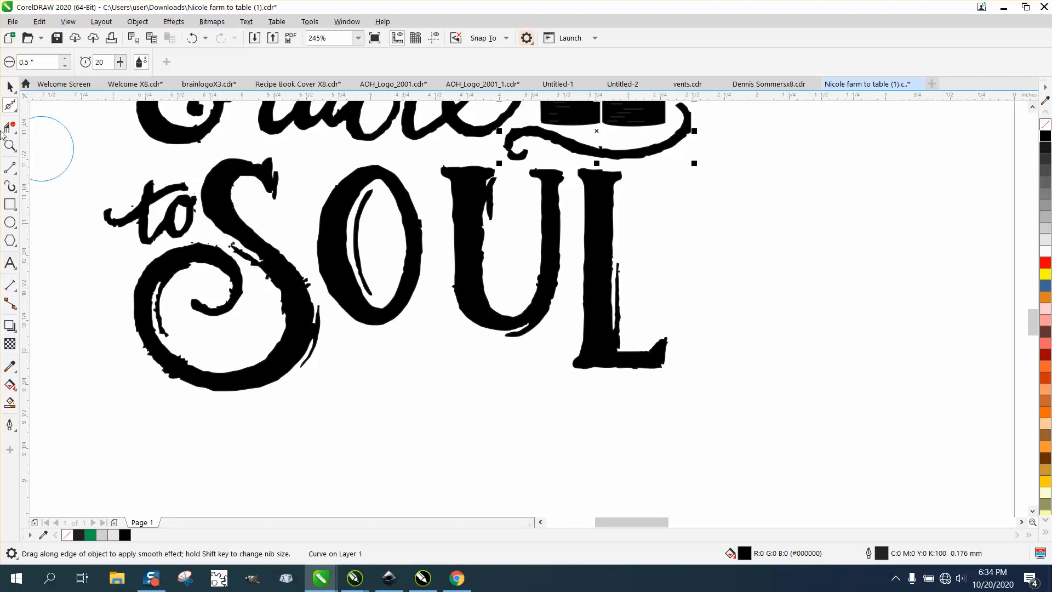
pyautogui.click(19, 145)
pyautogui.click(482, 357)
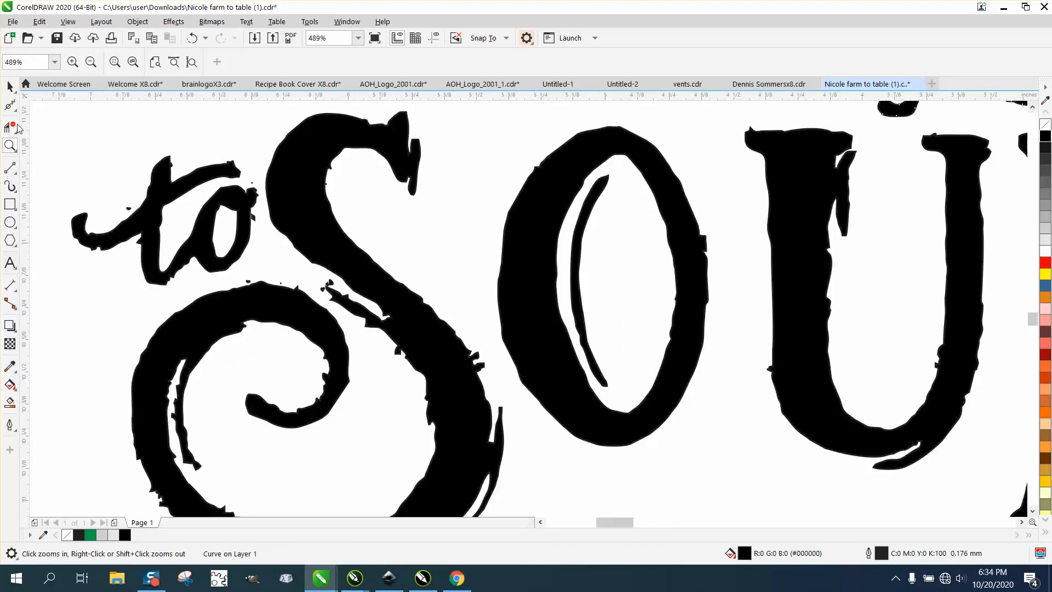
pyautogui.click(11, 105)
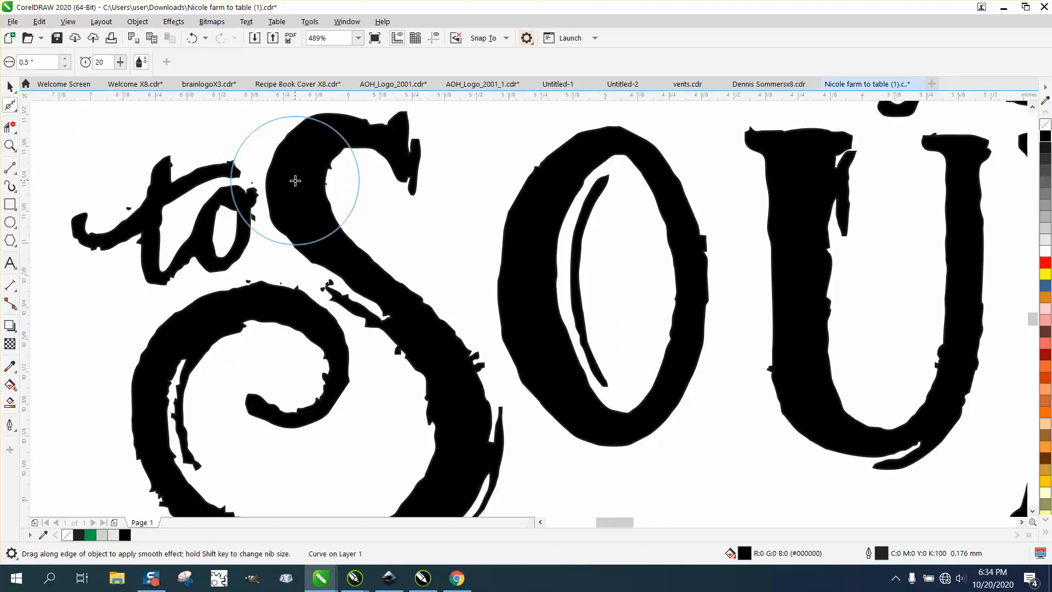
pyautogui.moveTo(312, 177)
pyautogui.mouseDown()
pyautogui.moveTo(317, 185)
pyautogui.moveTo(324, 172)
pyautogui.moveTo(323, 197)
pyautogui.moveTo(478, 368)
pyautogui.moveTo(364, 300)
pyautogui.mouseUp()
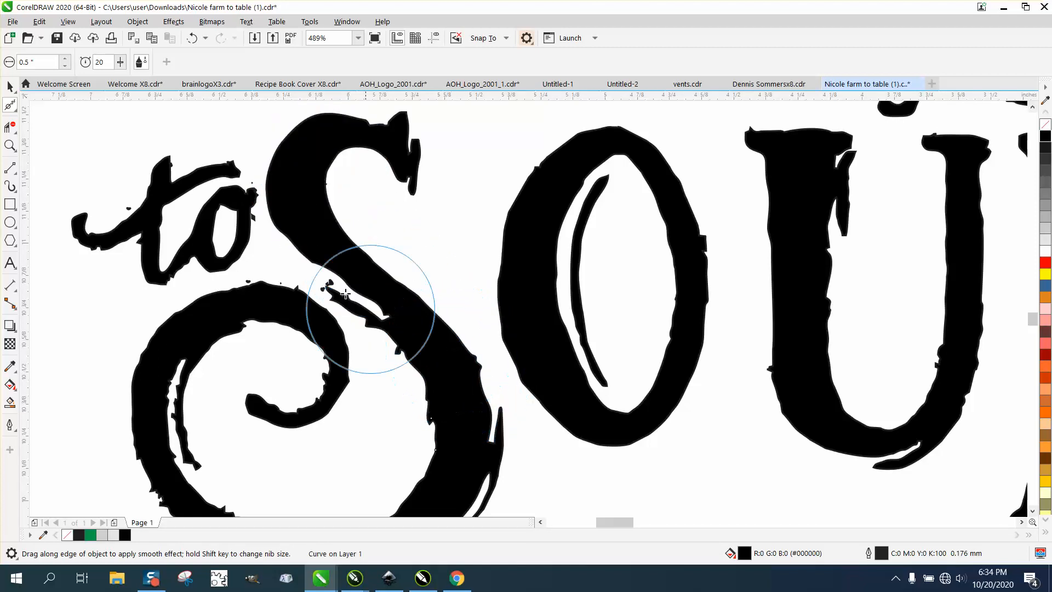
# Step: Check the S's nodes and smooth more of its diagonal stroke and the ragged edge where the stroke meets the inner sliver
pyautogui.click(15, 110)
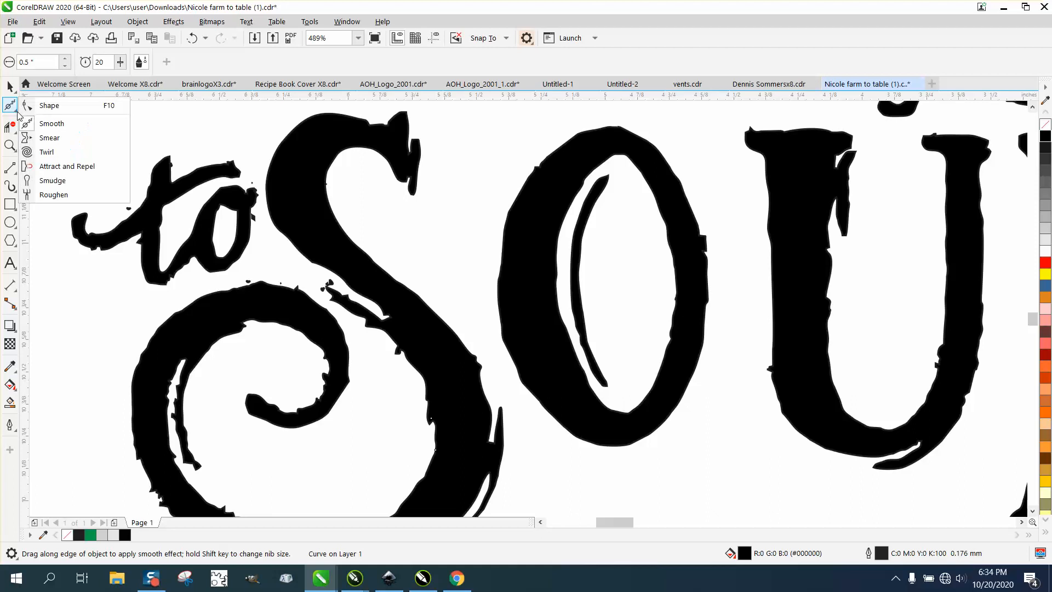
pyautogui.click(48, 103)
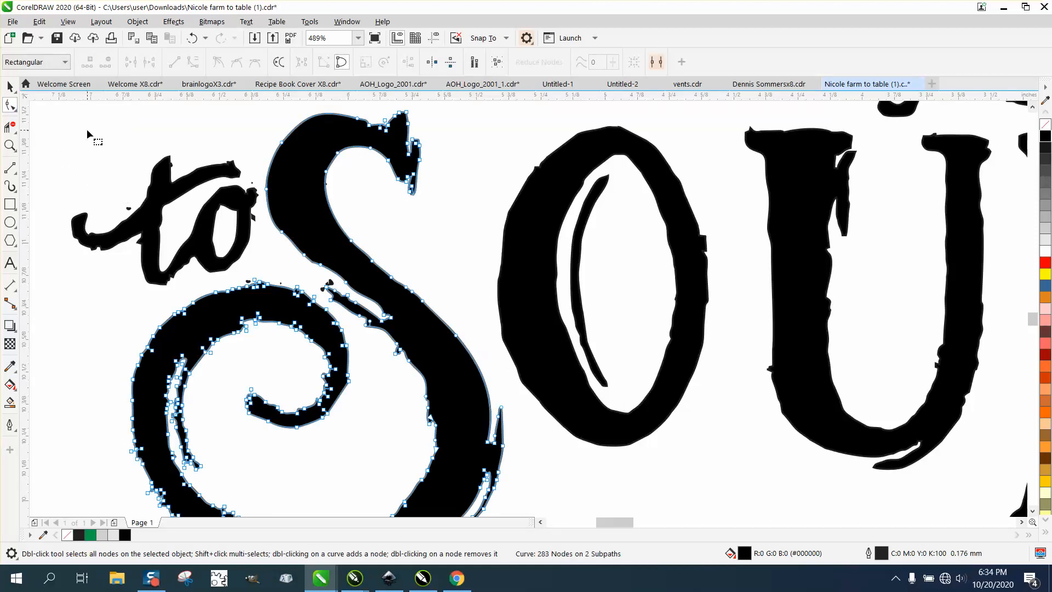
pyautogui.click(17, 110)
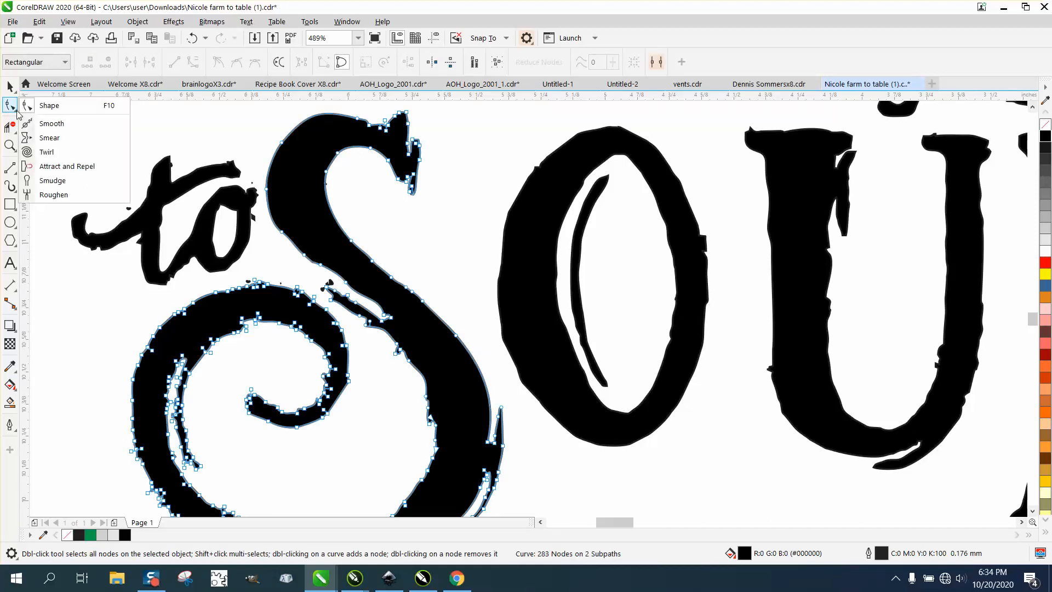
pyautogui.click(52, 123)
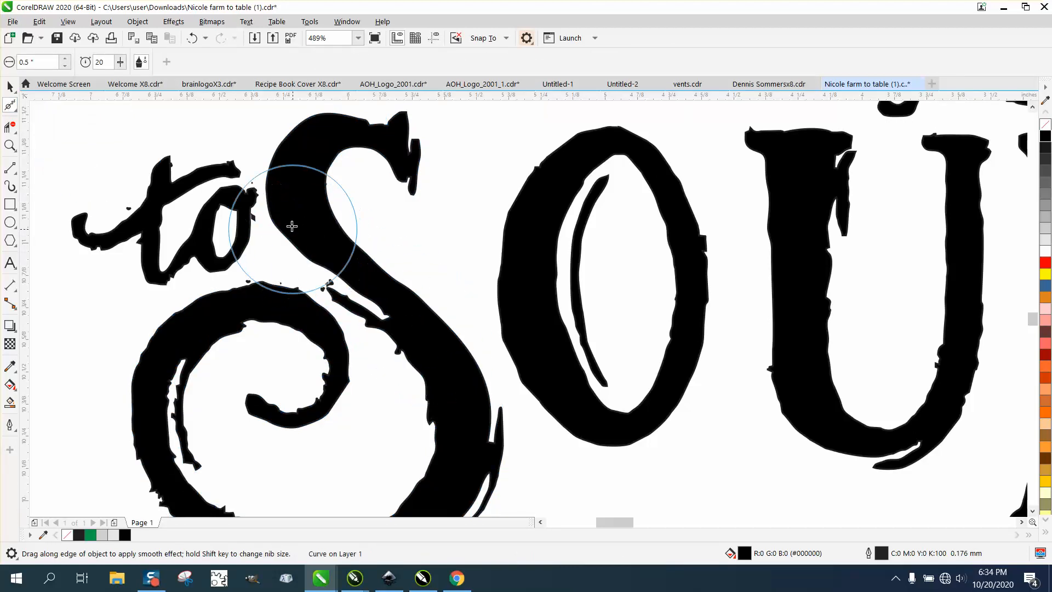
pyautogui.moveTo(291, 227)
pyautogui.mouseDown()
pyautogui.moveTo(364, 124)
pyautogui.moveTo(380, 129)
pyautogui.moveTo(322, 206)
pyautogui.moveTo(489, 405)
pyautogui.moveTo(486, 446)
pyautogui.moveTo(468, 455)
pyautogui.mouseUp()
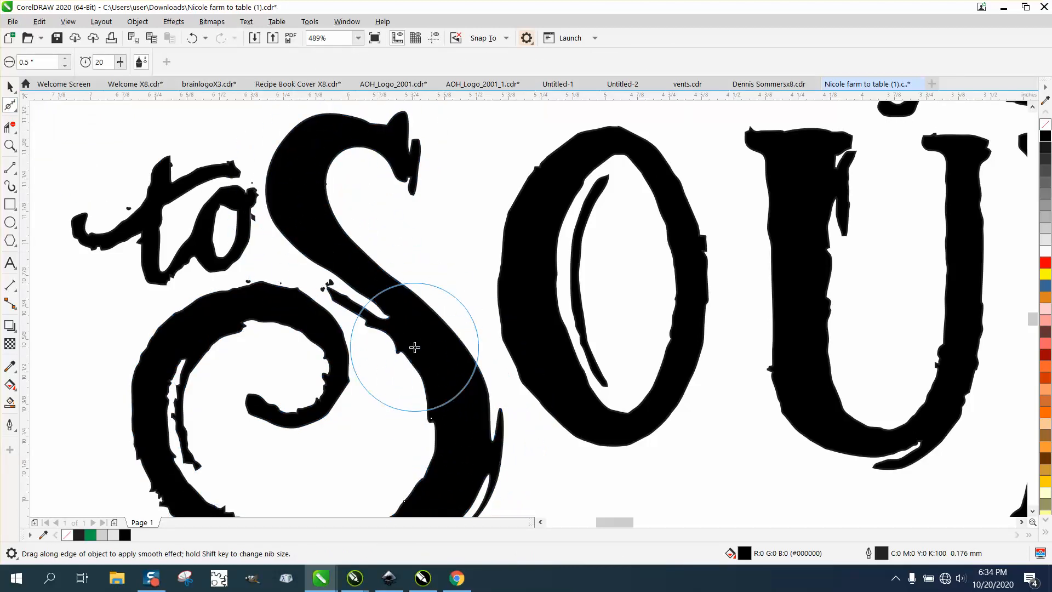
pyautogui.moveTo(375, 326)
pyautogui.mouseDown()
pyautogui.moveTo(353, 309)
pyautogui.moveTo(412, 323)
pyautogui.mouseUp()
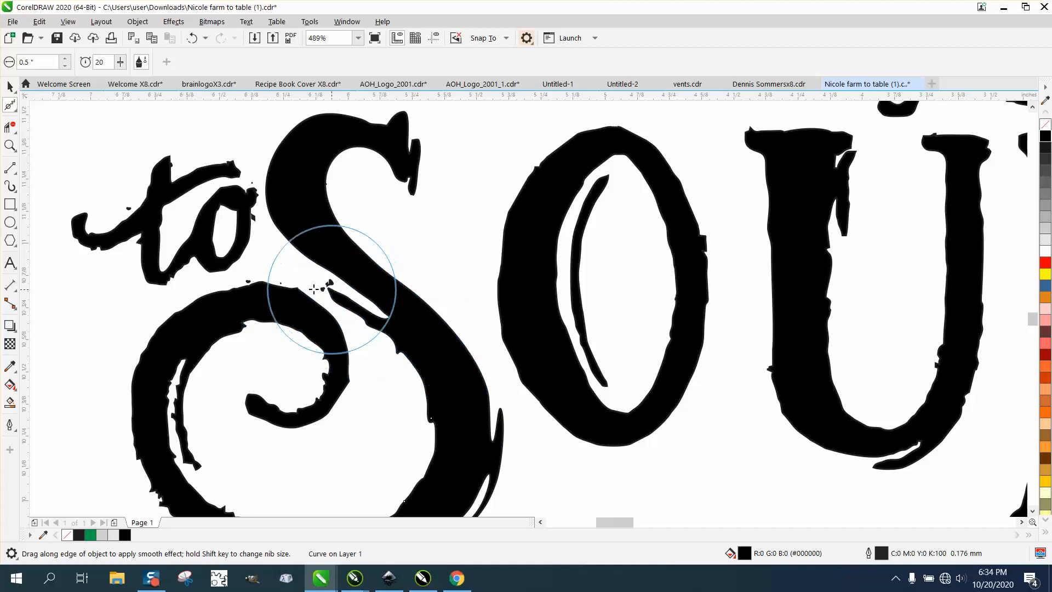
# Step: Break the smoothed S curve apart and delete the small stray speck beside its diagonal stroke
pyautogui.click(10, 86)
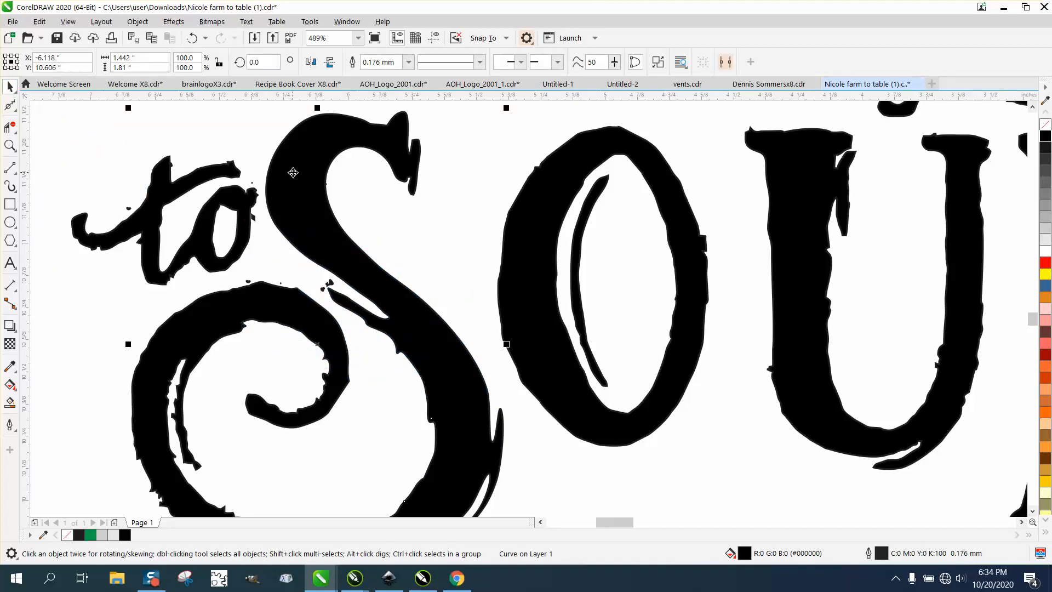
pyautogui.click(137, 22)
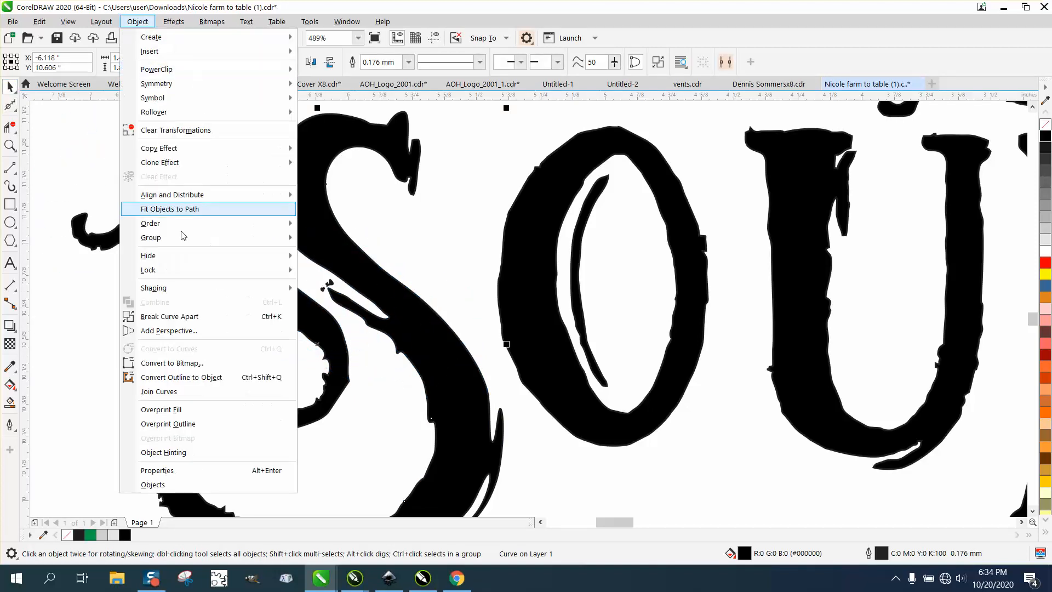
pyautogui.click(184, 316)
pyautogui.click(243, 216)
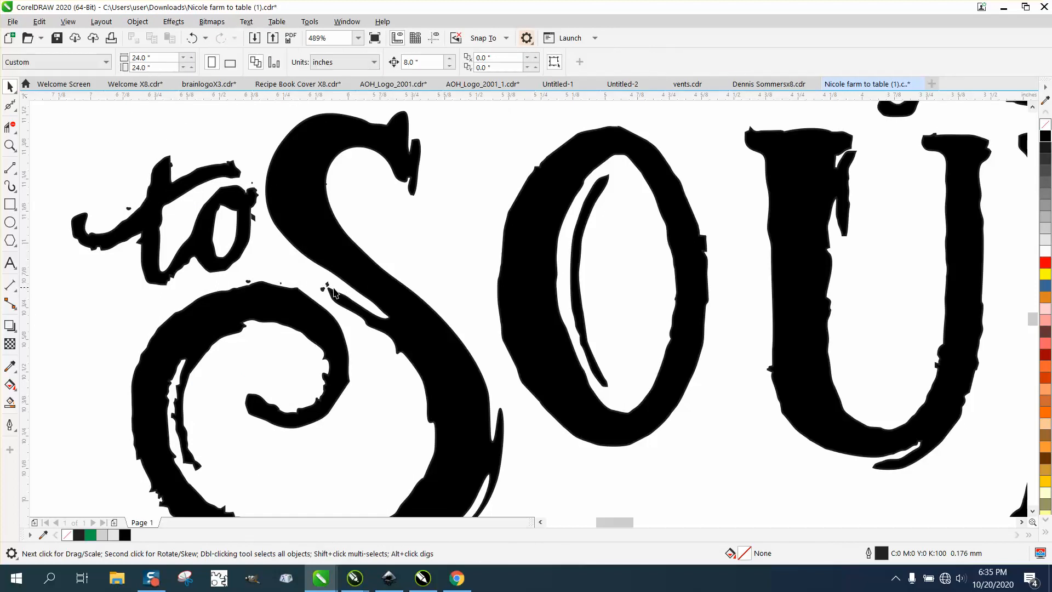
pyautogui.click(329, 285)
pyautogui.press('Delete')
# Step: Try nudging the whole clean copy 8 inches to the left, and undo the move
pyautogui.scroll(-6, 282, 271)
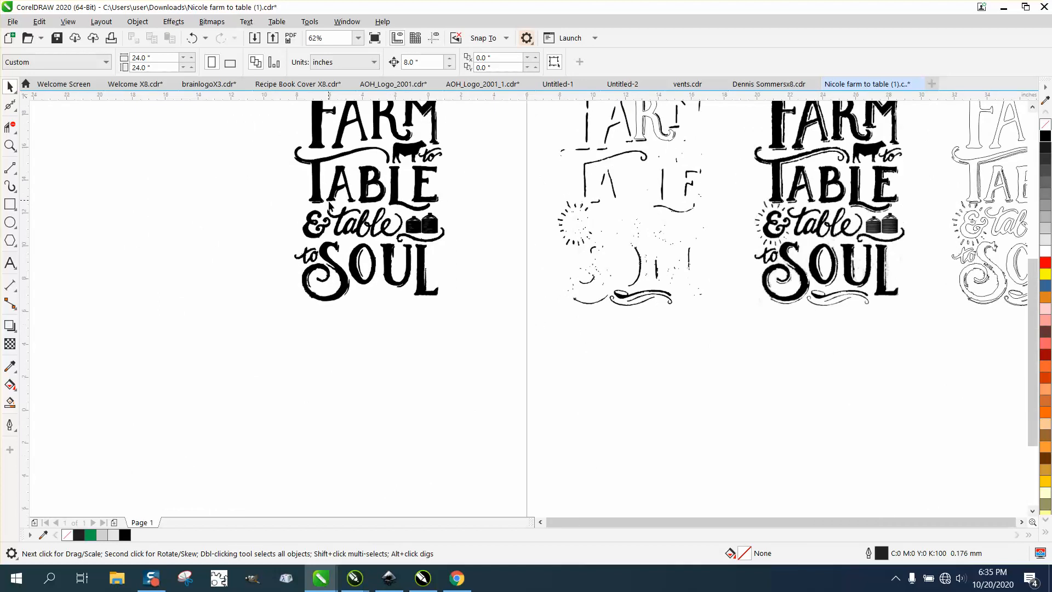
pyautogui.moveTo(420, 281); pyautogui.dragTo(420, 282)
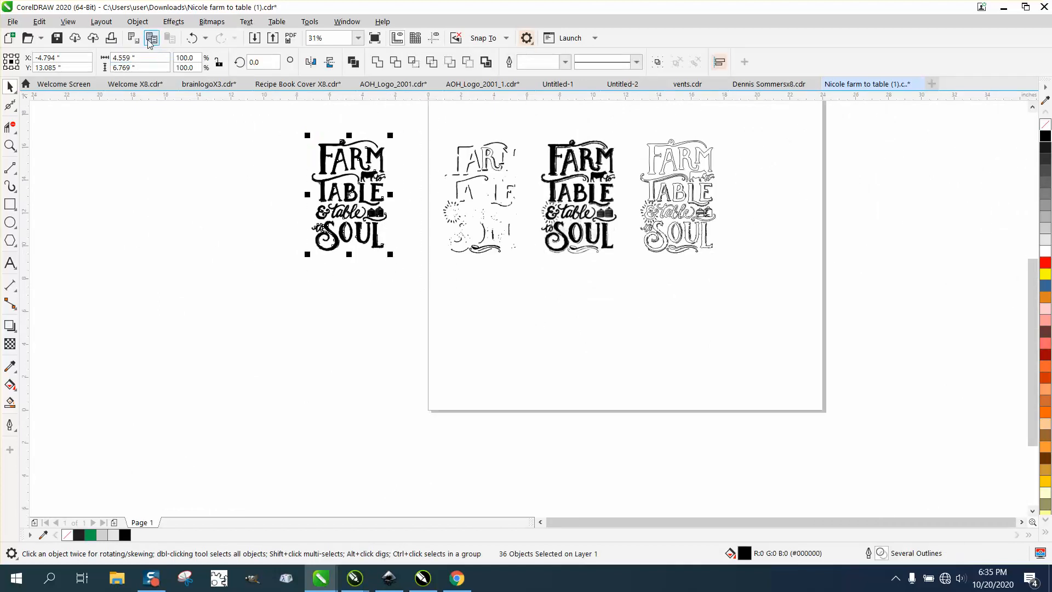
pyautogui.click(138, 21)
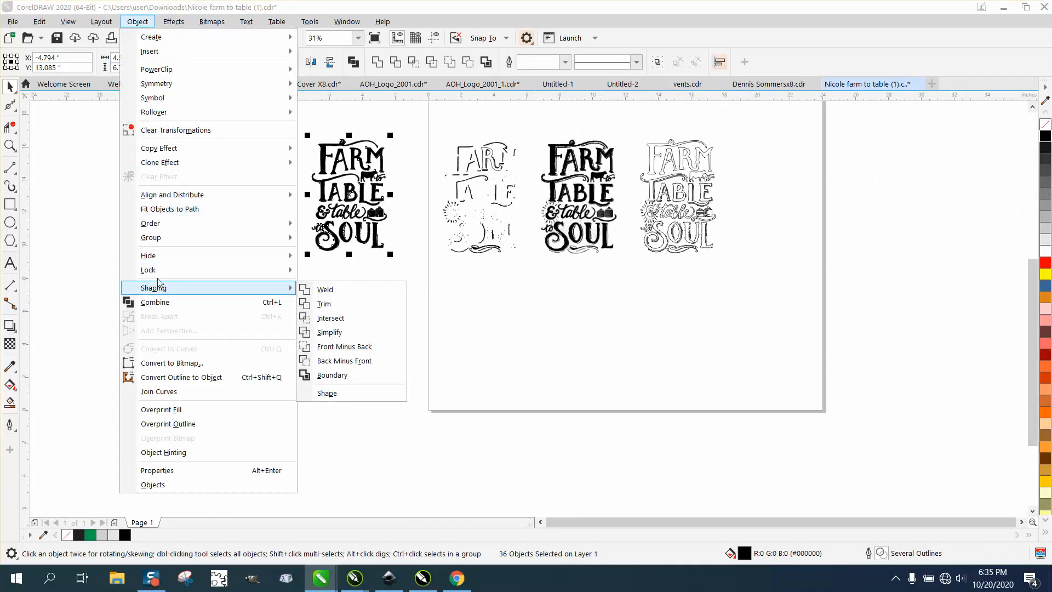
pyautogui.moveTo(193, 243)
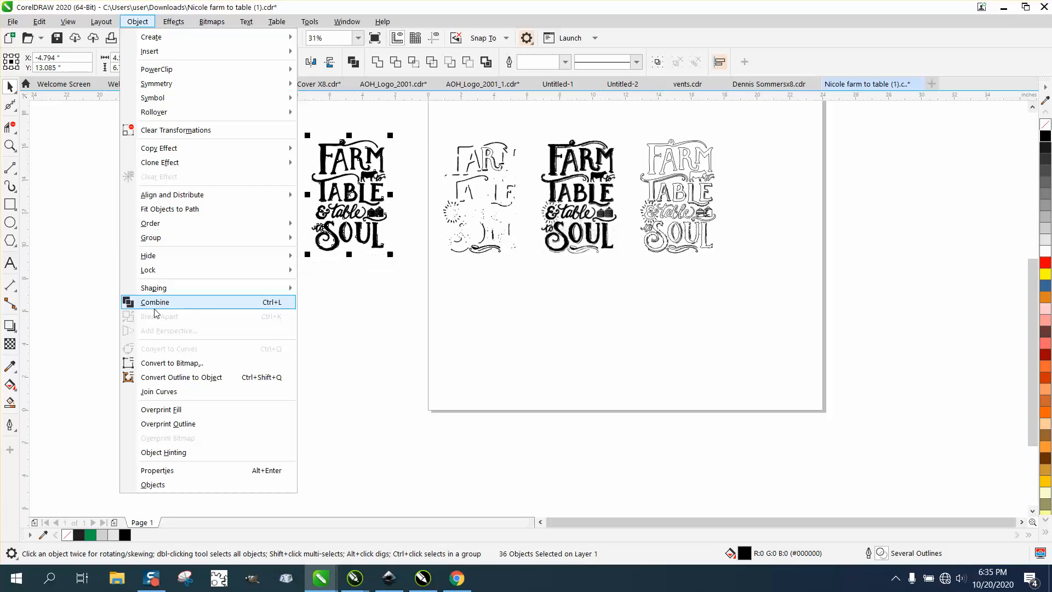
pyautogui.press('Escape')
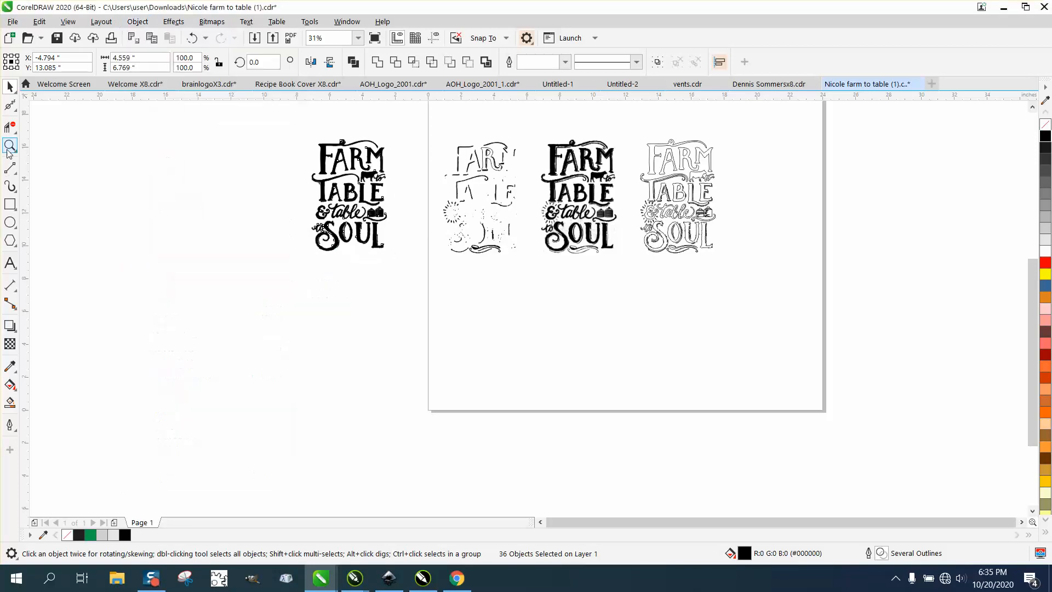
pyautogui.press('z')
pyautogui.moveTo(296, 217); pyautogui.dragTo(417, 271)
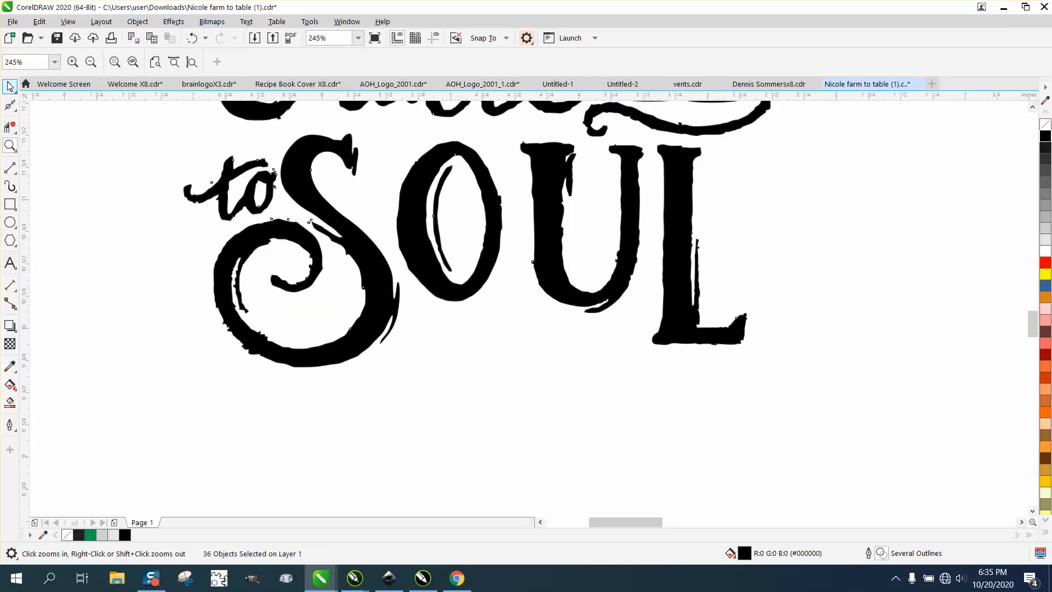
pyautogui.click(9, 86)
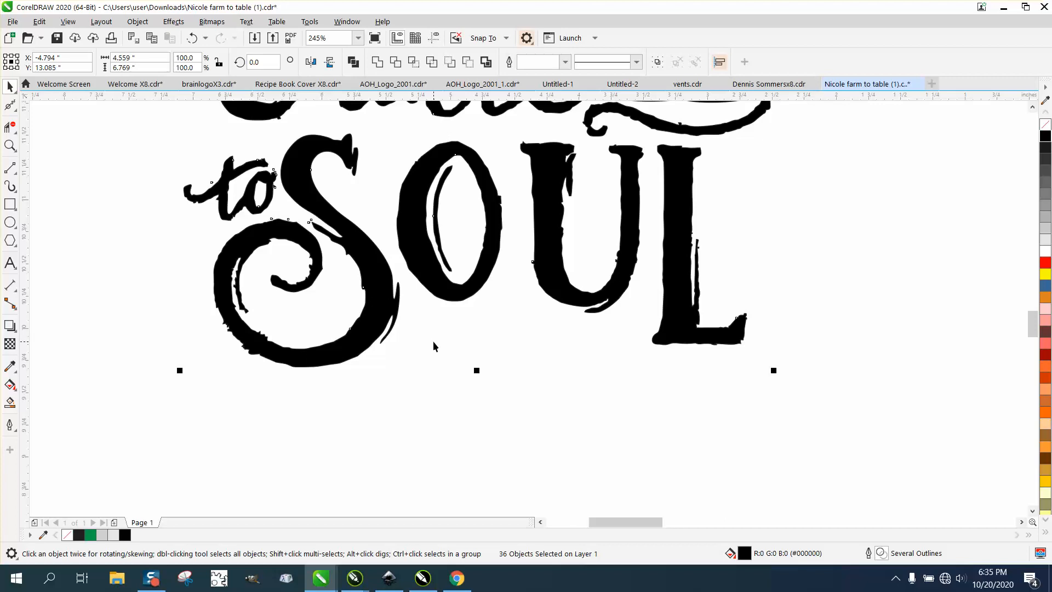
pyautogui.press('Left')
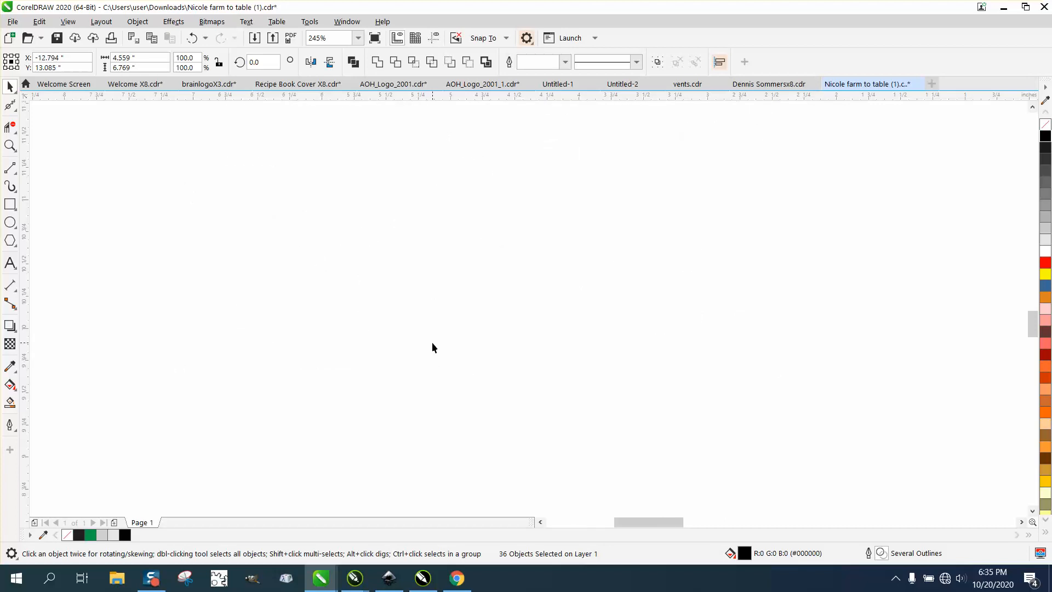
pyautogui.hotkey('ctrl', 'z')
# Step: Nudge only the smoothed S of SOUL 8 inches to the left, away from the rest of the clean copy
pyautogui.scroll(-3, 429, 341)
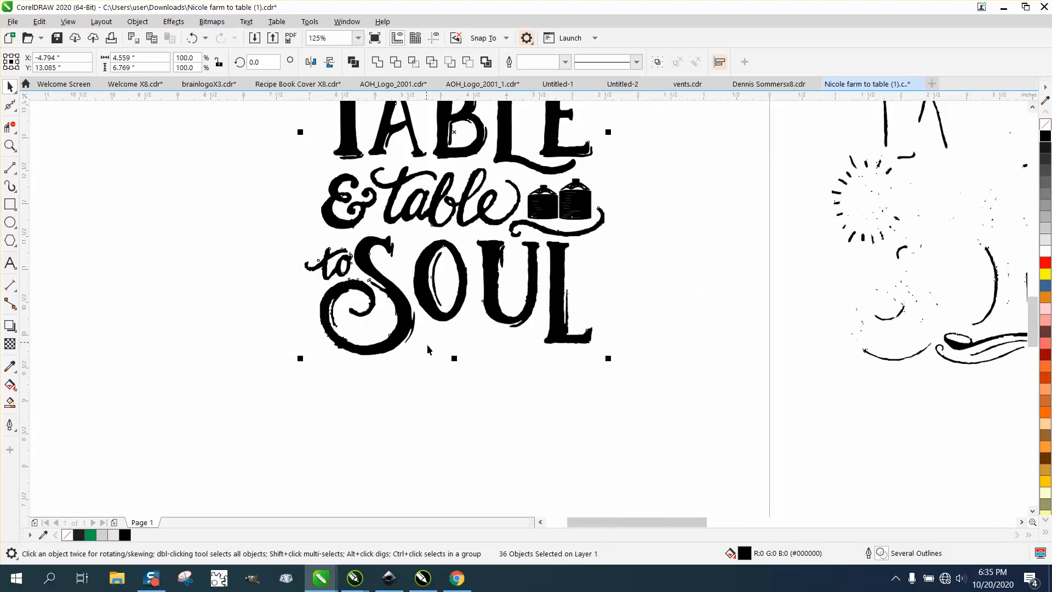
pyautogui.press('Escape')
pyautogui.click(407, 326)
pyautogui.press('Left')
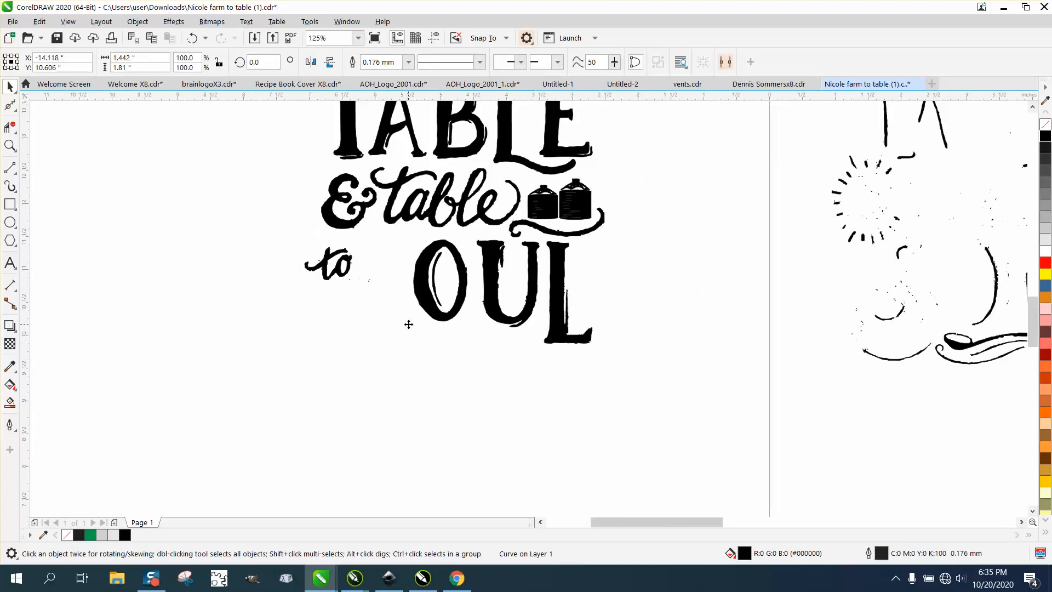
pyautogui.scroll(-2, 428, 340)
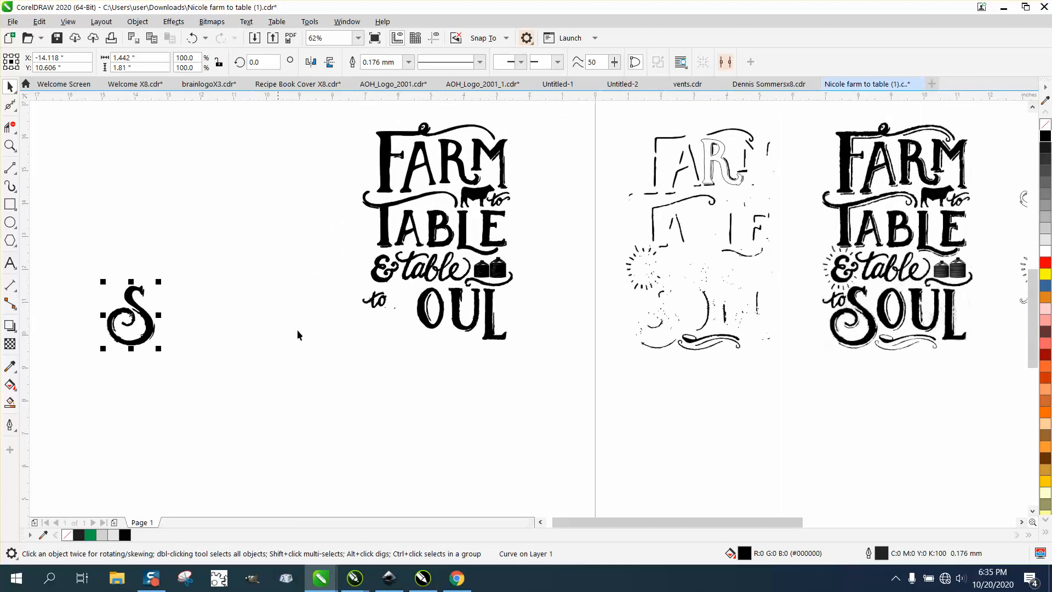
# Step: Smooth the S's large lower loop, including its outer edge, inner edge and the sliver inside it
pyautogui.click(10, 145)
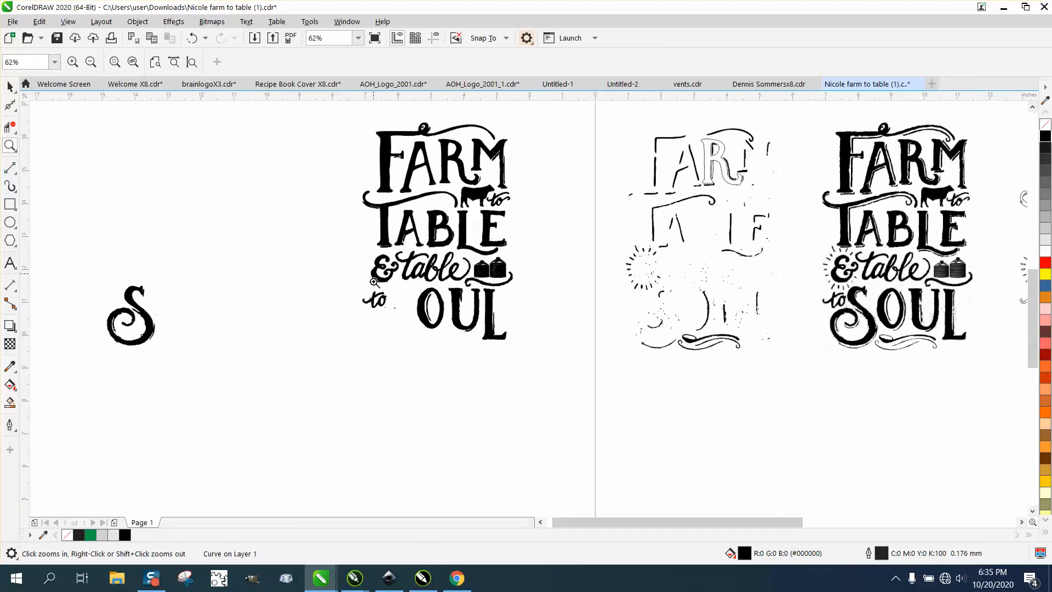
pyautogui.moveTo(376, 283); pyautogui.dragTo(444, 352)
pyautogui.scroll(-5, 374, 282)
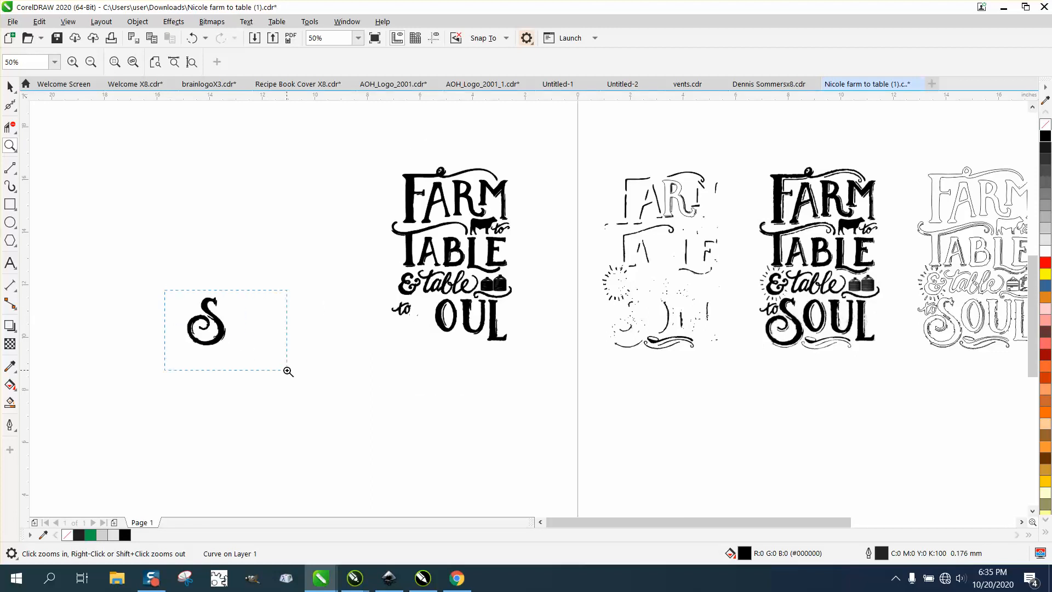
pyautogui.moveTo(165, 291); pyautogui.dragTo(288, 371)
pyautogui.click(9, 105)
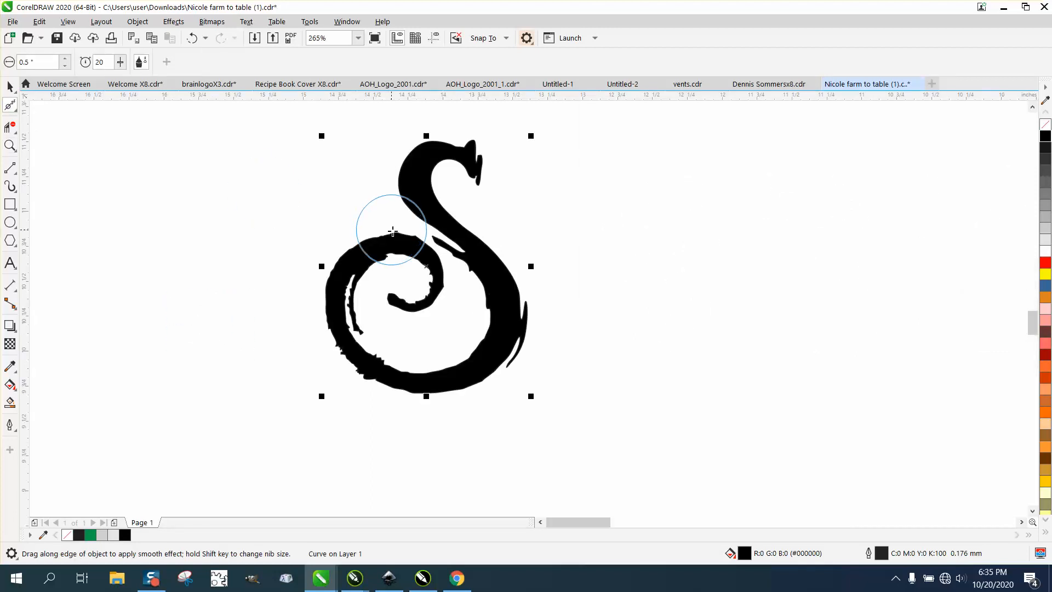
pyautogui.moveTo(360, 270)
pyautogui.mouseDown()
pyautogui.moveTo(369, 353)
pyautogui.moveTo(384, 375)
pyautogui.moveTo(401, 378)
pyautogui.moveTo(359, 369)
pyautogui.moveTo(431, 384)
pyautogui.moveTo(359, 359)
pyautogui.moveTo(340, 339)
pyautogui.moveTo(334, 295)
pyautogui.moveTo(398, 237)
pyautogui.moveTo(511, 268)
pyautogui.moveTo(477, 238)
pyautogui.moveTo(469, 240)
pyautogui.moveTo(513, 307)
pyautogui.moveTo(514, 336)
pyautogui.moveTo(497, 299)
pyautogui.moveTo(494, 342)
pyautogui.moveTo(452, 380)
pyautogui.moveTo(373, 367)
pyautogui.moveTo(365, 361)
pyautogui.moveTo(392, 373)
pyautogui.moveTo(335, 332)
pyautogui.moveTo(343, 350)
pyautogui.moveTo(389, 377)
pyautogui.moveTo(365, 366)
pyautogui.moveTo(373, 374)
pyautogui.moveTo(484, 386)
pyautogui.moveTo(504, 361)
pyautogui.moveTo(506, 317)
pyautogui.moveTo(499, 312)
pyautogui.moveTo(492, 352)
pyautogui.moveTo(495, 322)
pyautogui.moveTo(487, 343)
pyautogui.moveTo(404, 250)
pyautogui.mouseUp()
pyautogui.moveTo(363, 253)
pyautogui.mouseDown()
pyautogui.moveTo(383, 239)
pyautogui.moveTo(336, 270)
pyautogui.moveTo(343, 349)
pyautogui.moveTo(409, 371)
pyautogui.moveTo(383, 376)
pyautogui.moveTo(305, 336)
pyautogui.mouseUp()
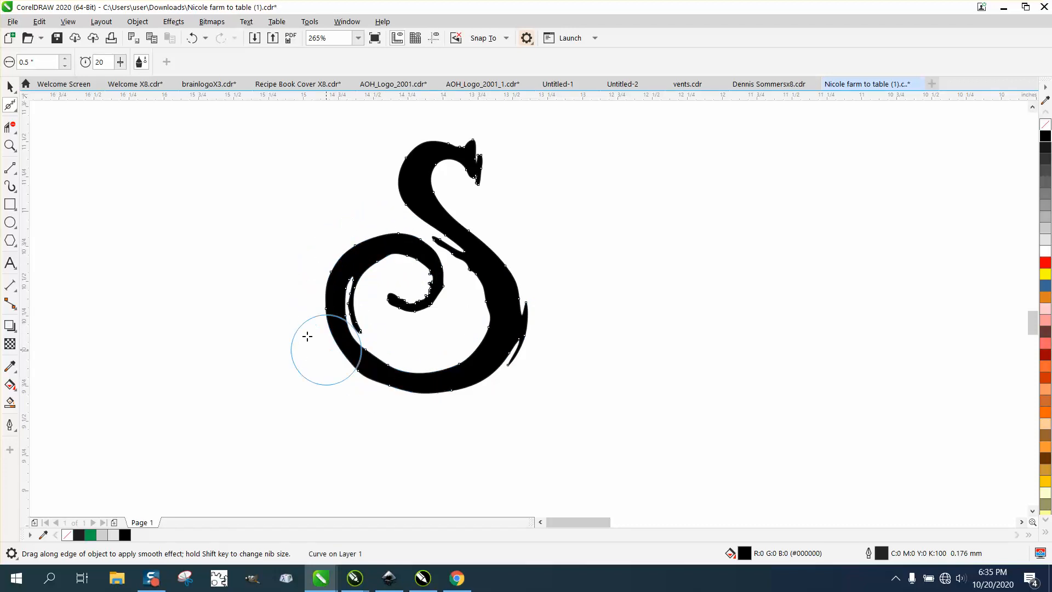
# Step: Reduce all nodes of the S with a curve smoothness of 10, and undo a trial deletion of its lower outer node
pyautogui.click(16, 112)
pyautogui.click(52, 104)
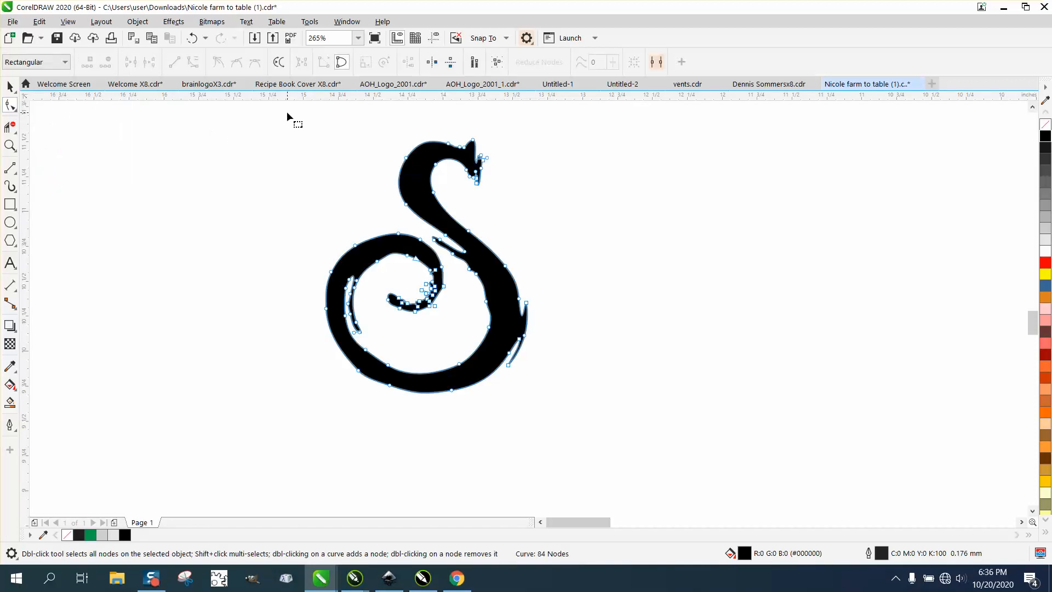
pyautogui.moveTo(287, 111); pyautogui.dragTo(616, 431)
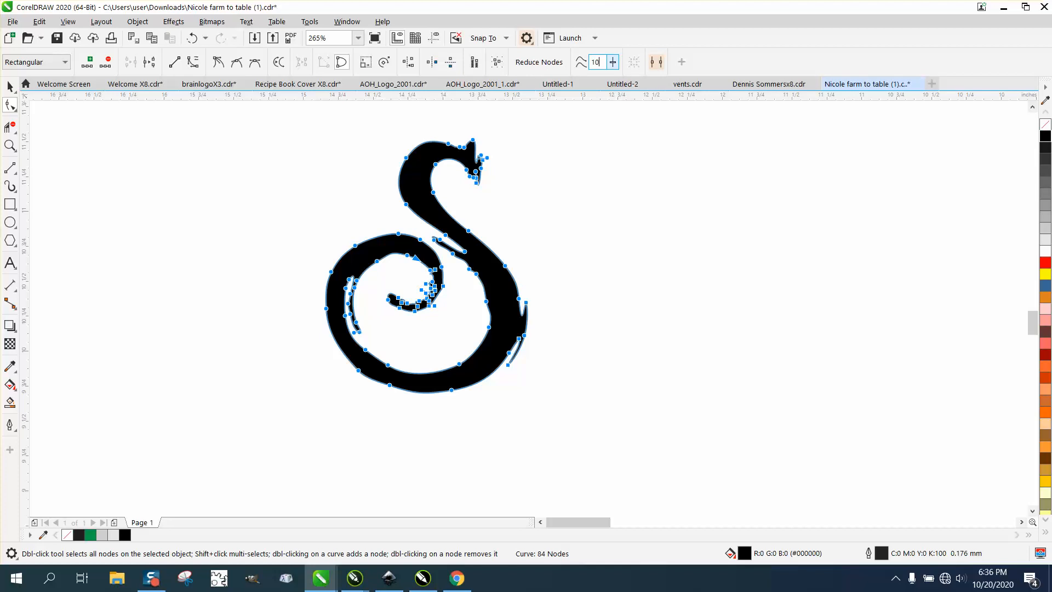
pyautogui.click(539, 63)
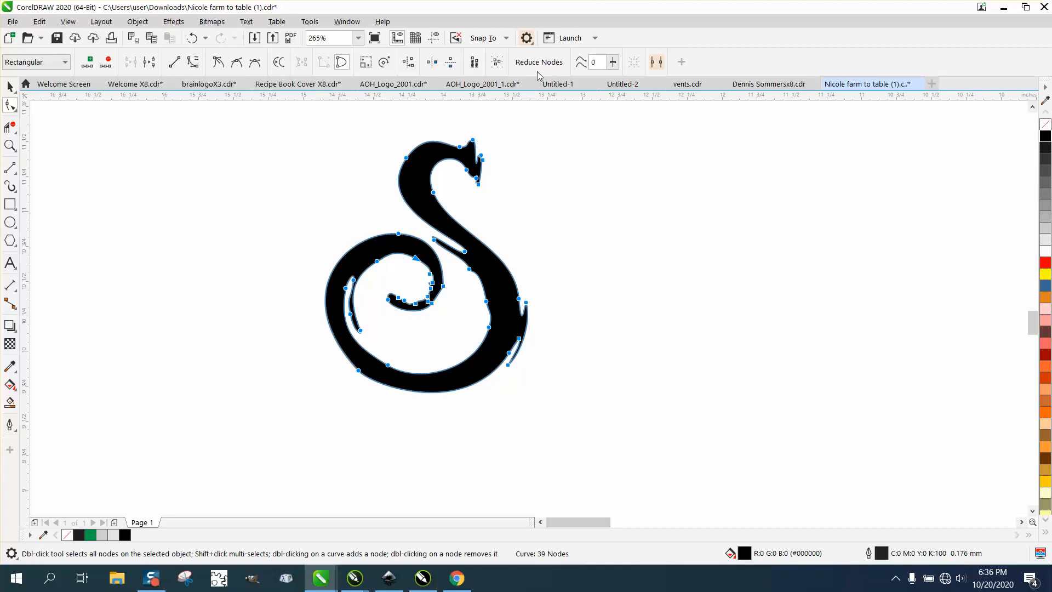
pyautogui.click(713, 248)
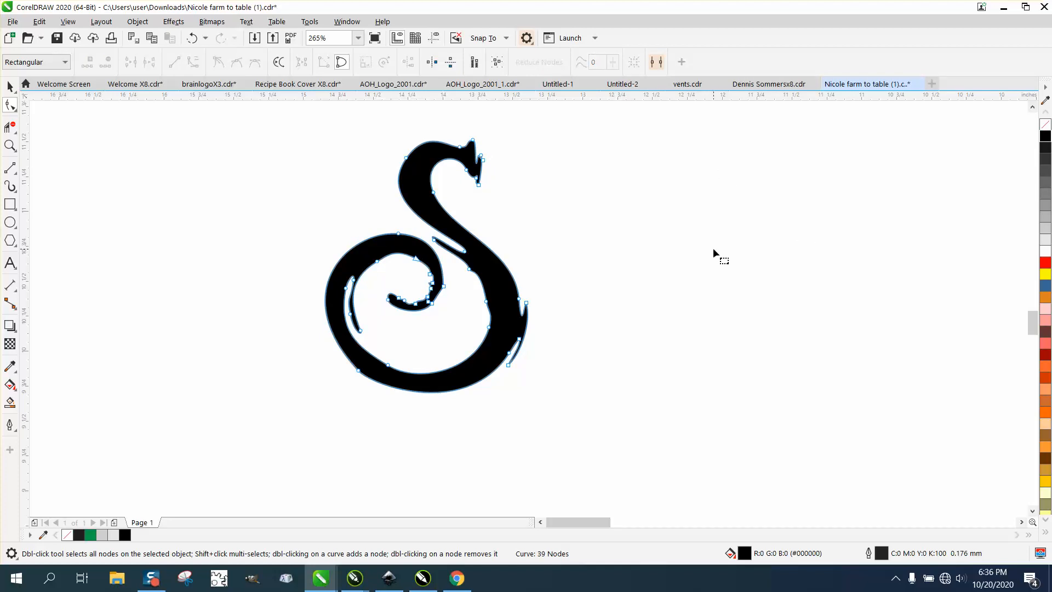
pyautogui.doubleClick(358, 371)
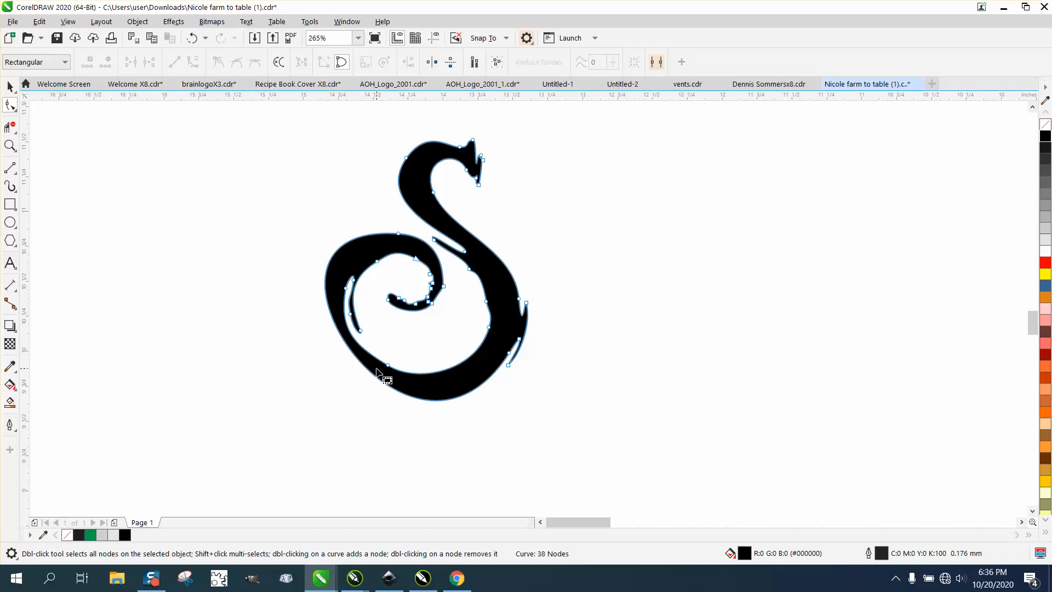
pyautogui.click(192, 39)
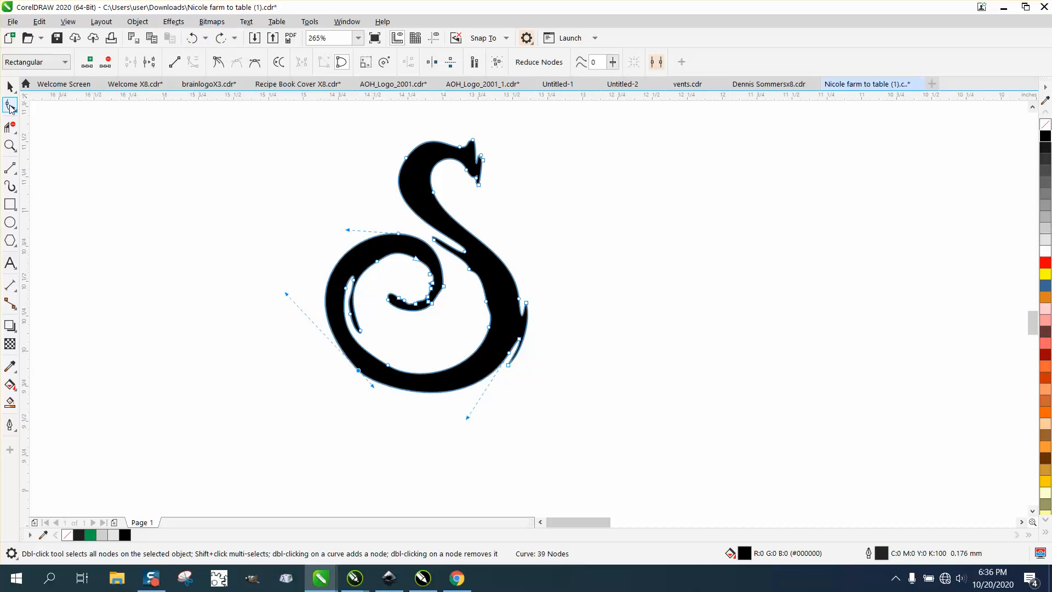
# Step: Smooth the S's ragged inner curl, its diagonal stroke and its upper tip with the Smooth tool
pyautogui.click(15, 111)
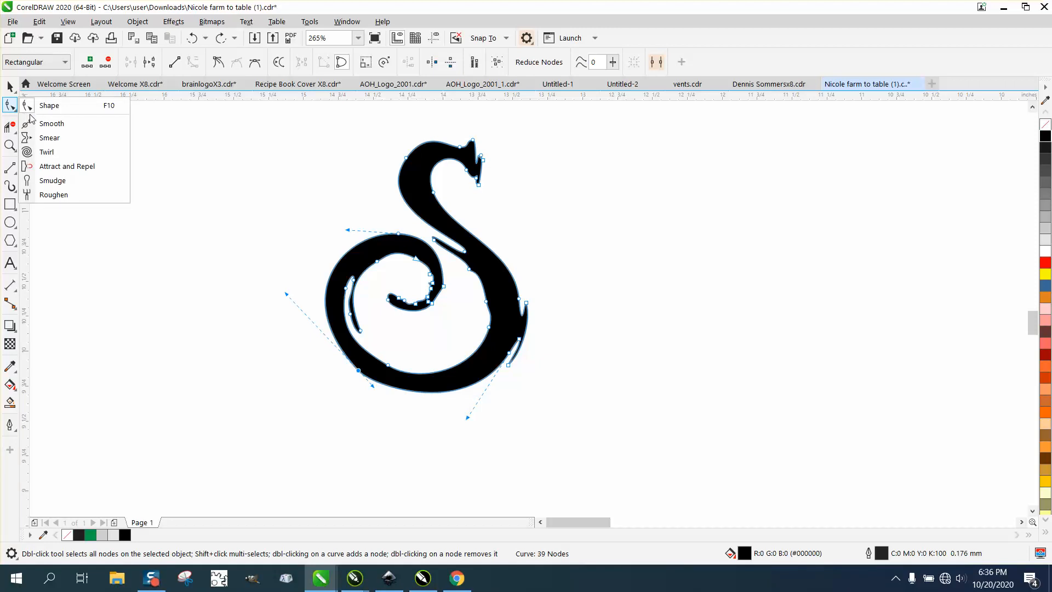
pyautogui.click(52, 122)
pyautogui.moveTo(373, 381)
pyautogui.mouseDown()
pyautogui.moveTo(344, 308)
pyautogui.moveTo(400, 267)
pyautogui.moveTo(424, 291)
pyautogui.moveTo(433, 282)
pyautogui.moveTo(432, 295)
pyautogui.moveTo(405, 304)
pyautogui.moveTo(426, 298)
pyautogui.moveTo(442, 271)
pyautogui.moveTo(415, 304)
pyautogui.moveTo(434, 185)
pyautogui.moveTo(472, 169)
pyautogui.mouseUp()
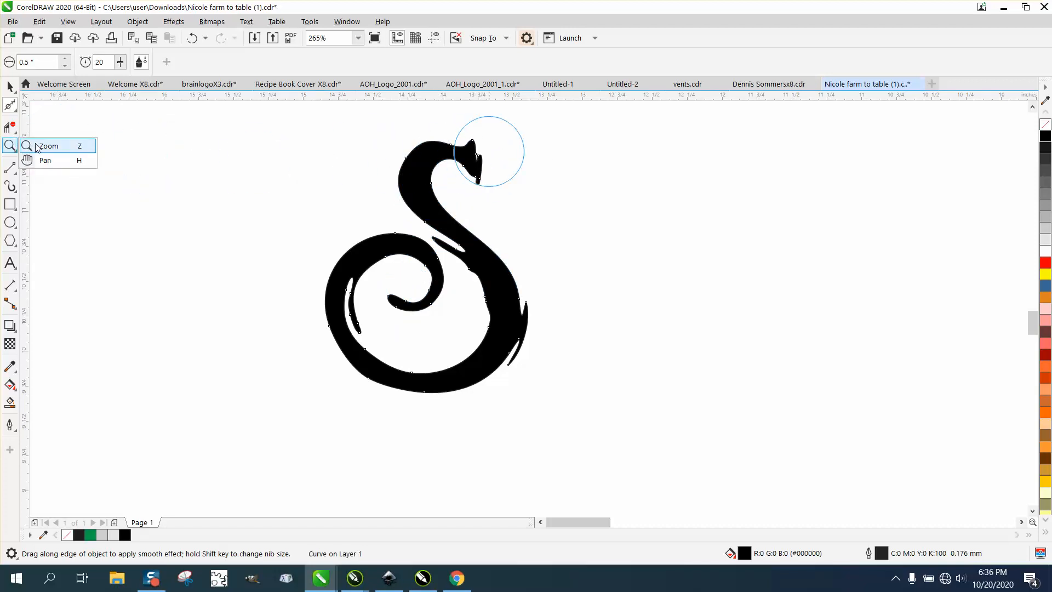
pyautogui.click(38, 146)
pyautogui.moveTo(521, 205)
pyautogui.mouseDown()
pyautogui.moveTo(507, 256)
pyautogui.moveTo(472, 186)
pyautogui.moveTo(414, 218)
pyautogui.mouseUp()
pyautogui.click(10, 105)
pyautogui.scroll(-5, 414, 218)
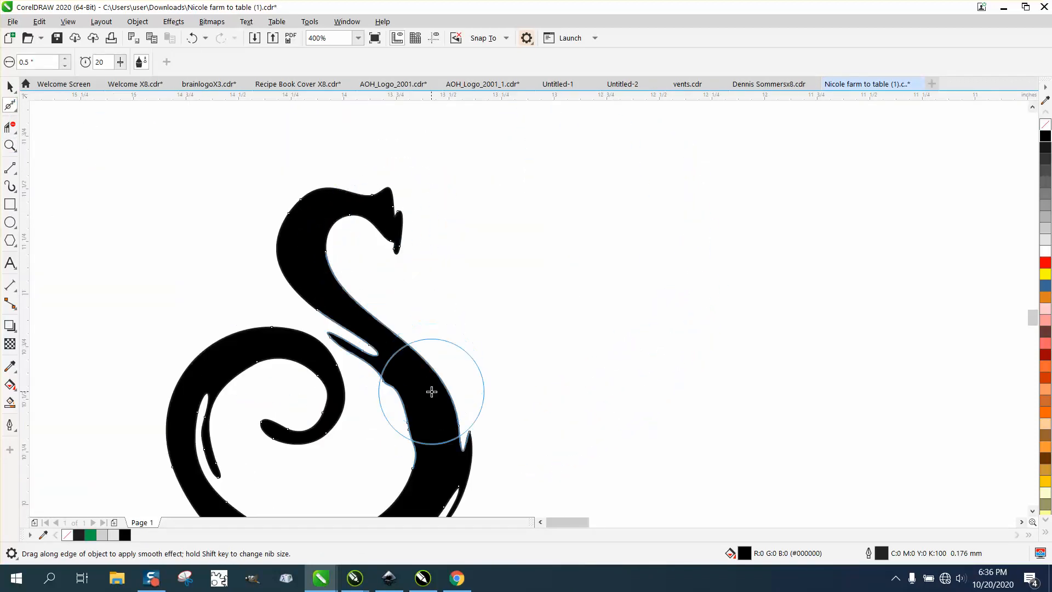
pyautogui.scroll(-3, 419, 291)
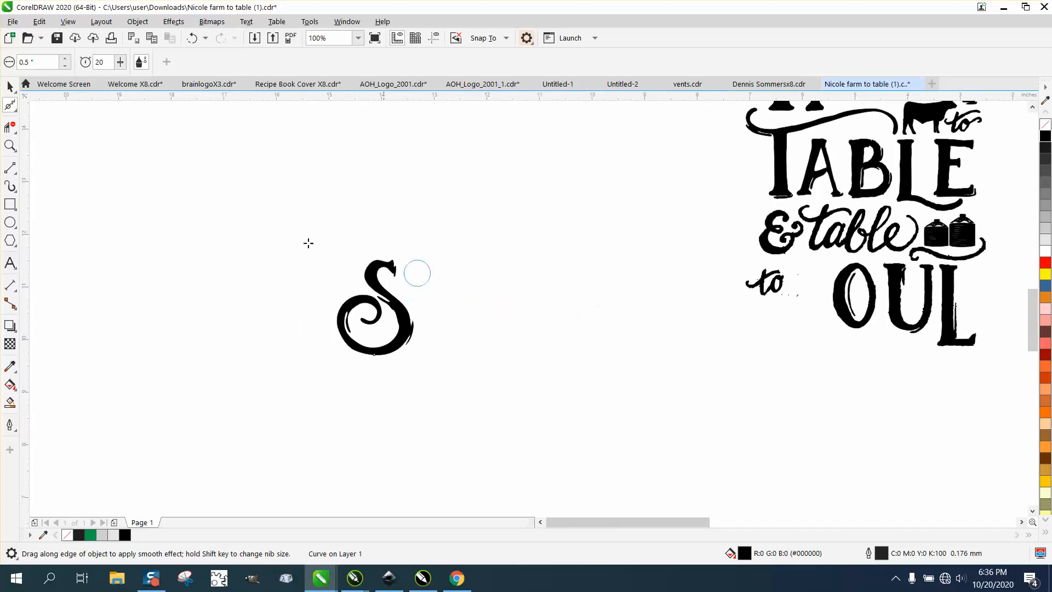
# Step: Move the O of SOUL and the thin sliver inside it 8 inches to the left, beside the smoothed S
pyautogui.click(10, 87)
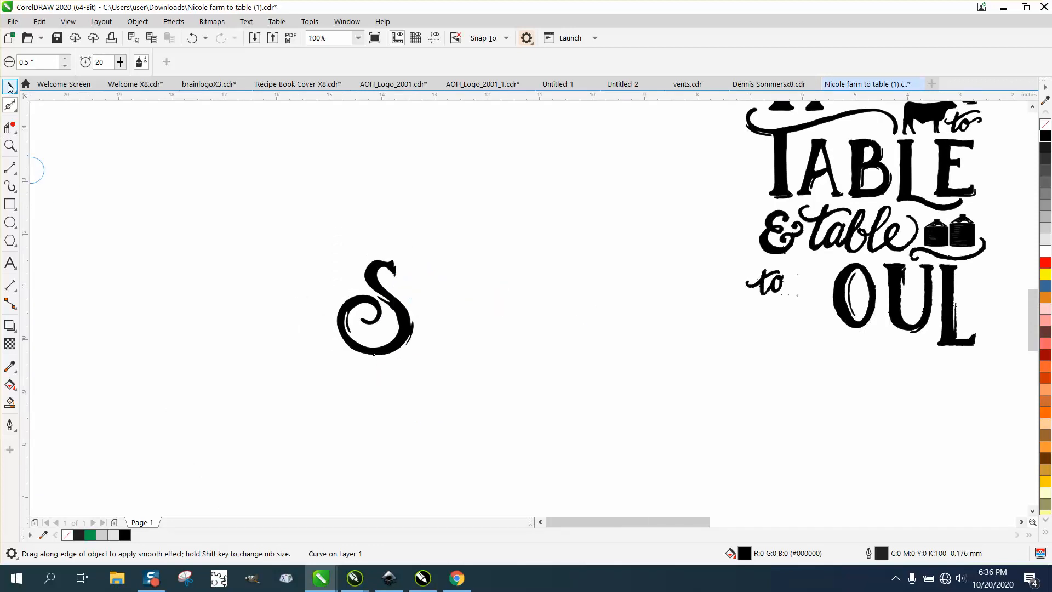
pyautogui.click(837, 302)
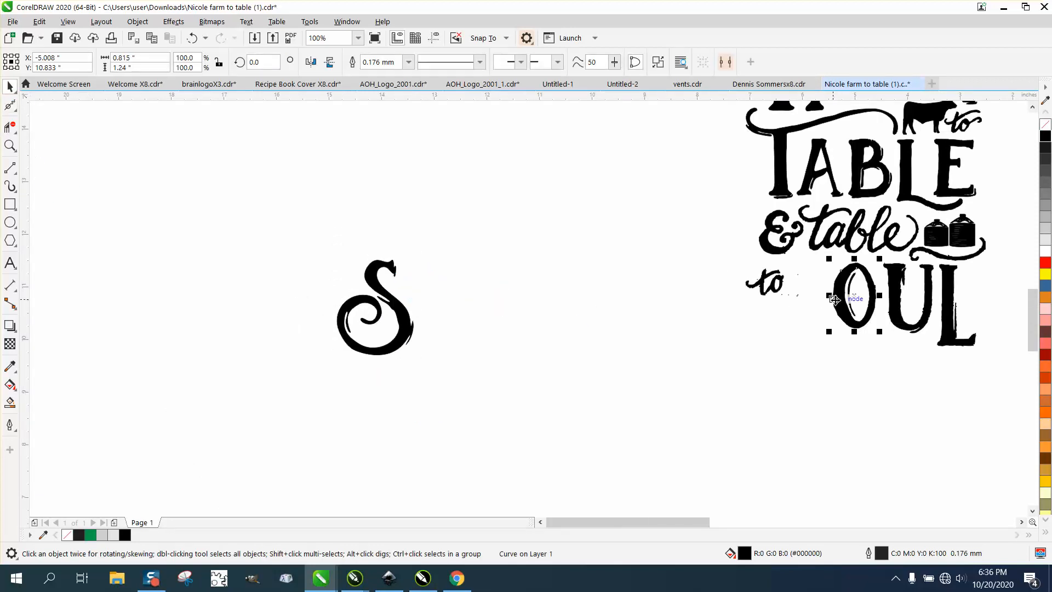
pyautogui.hotkey('ctrl', 'r')
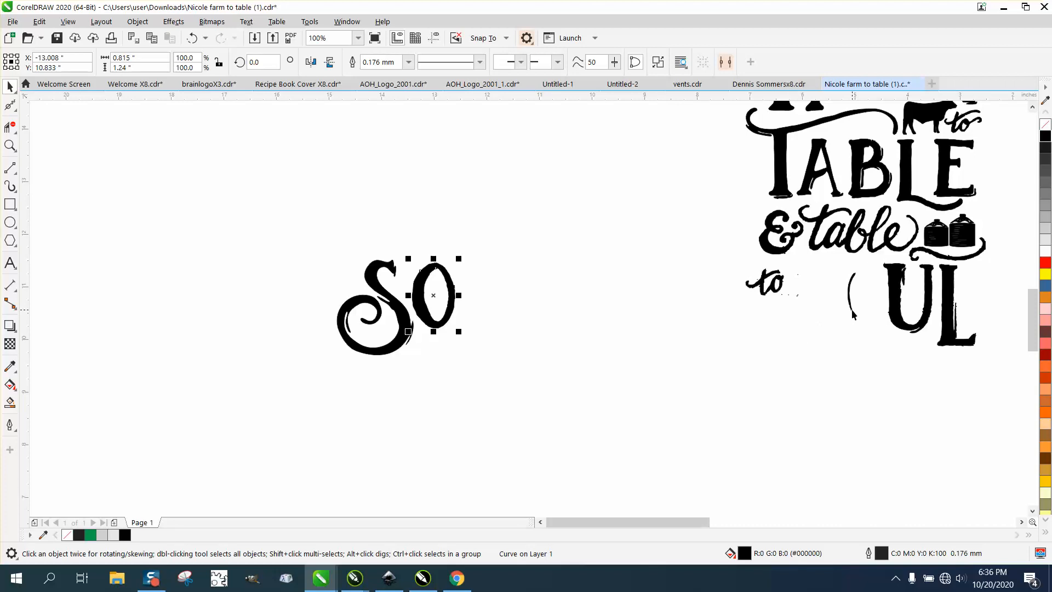
pyautogui.click(851, 310)
pyautogui.hotkey('ctrl', 'r')
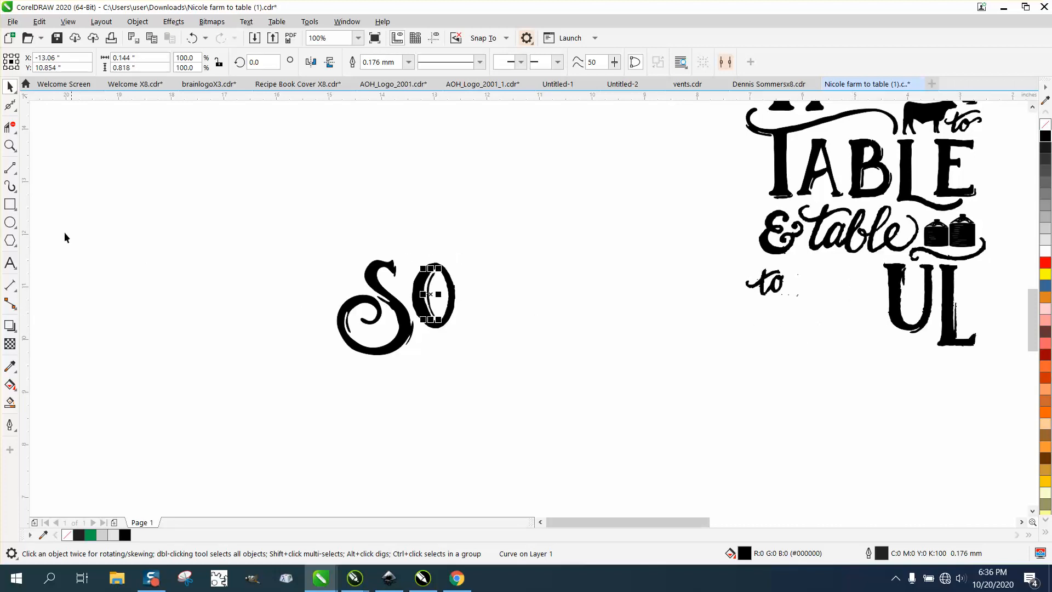
# Step: Smooth the outer and inner edges of the O and the curved sliver inside it
pyautogui.click(10, 146)
pyautogui.click(409, 320)
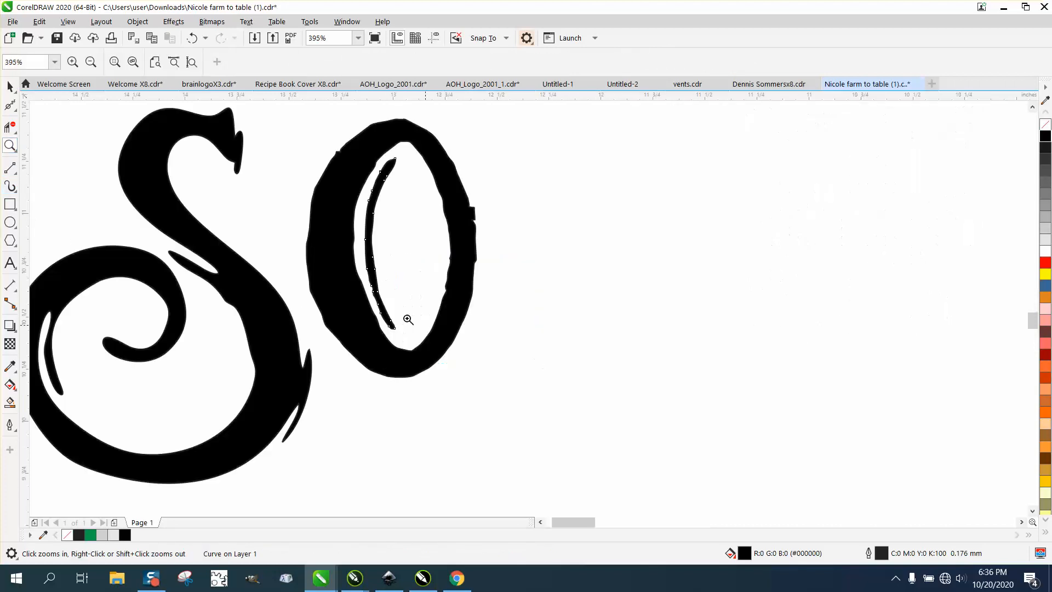
pyautogui.click(10, 104)
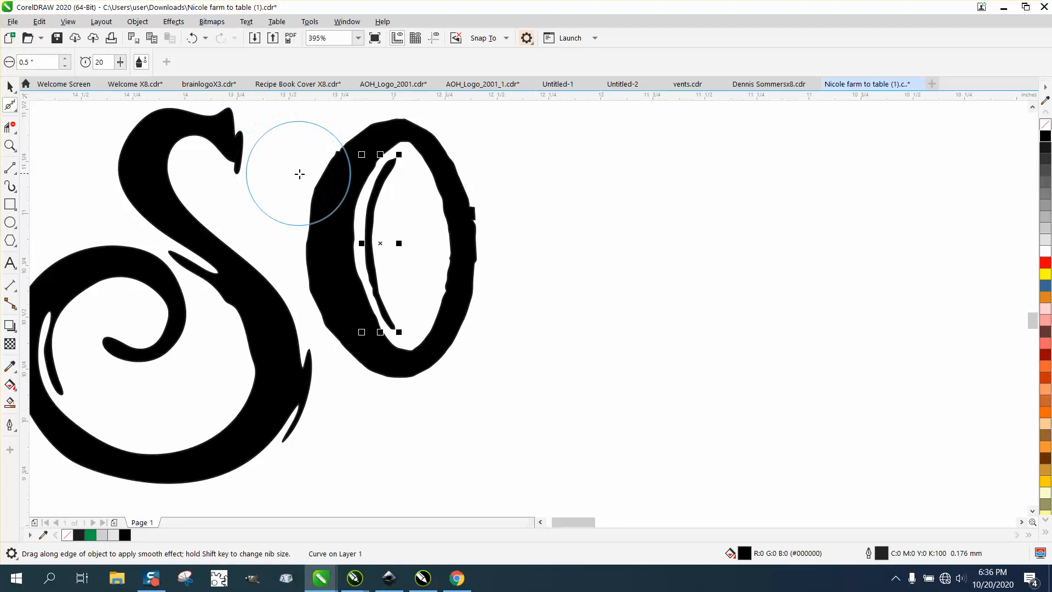
pyautogui.moveTo(328, 194)
pyautogui.mouseDown()
pyautogui.moveTo(348, 158)
pyautogui.moveTo(391, 123)
pyautogui.moveTo(435, 151)
pyautogui.moveTo(467, 197)
pyautogui.moveTo(474, 254)
pyautogui.moveTo(476, 246)
pyautogui.moveTo(470, 218)
pyautogui.moveTo(466, 313)
pyautogui.moveTo(425, 357)
pyautogui.moveTo(382, 349)
pyautogui.moveTo(335, 287)
pyautogui.moveTo(330, 223)
pyautogui.moveTo(371, 145)
pyautogui.moveTo(390, 132)
pyautogui.moveTo(353, 152)
pyautogui.moveTo(321, 259)
pyautogui.moveTo(388, 356)
pyautogui.moveTo(423, 351)
pyautogui.moveTo(464, 270)
pyautogui.moveTo(463, 208)
pyautogui.moveTo(434, 148)
pyautogui.moveTo(391, 139)
pyautogui.moveTo(362, 163)
pyautogui.moveTo(336, 310)
pyautogui.moveTo(367, 365)
pyautogui.moveTo(476, 338)
pyautogui.moveTo(466, 204)
pyautogui.moveTo(464, 233)
pyautogui.mouseUp()
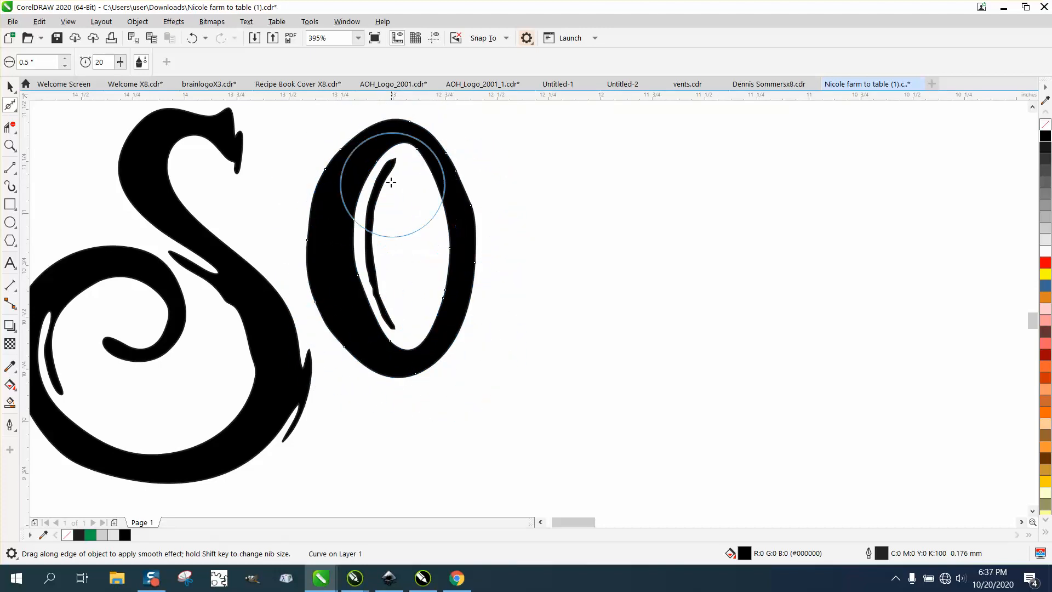
pyautogui.click(388, 173)
pyautogui.moveTo(389, 168)
pyautogui.mouseDown()
pyautogui.moveTo(380, 178)
pyautogui.moveTo(385, 285)
pyautogui.moveTo(404, 318)
pyautogui.moveTo(329, 236)
pyautogui.mouseUp()
pyautogui.scroll(-3, 109, 159)
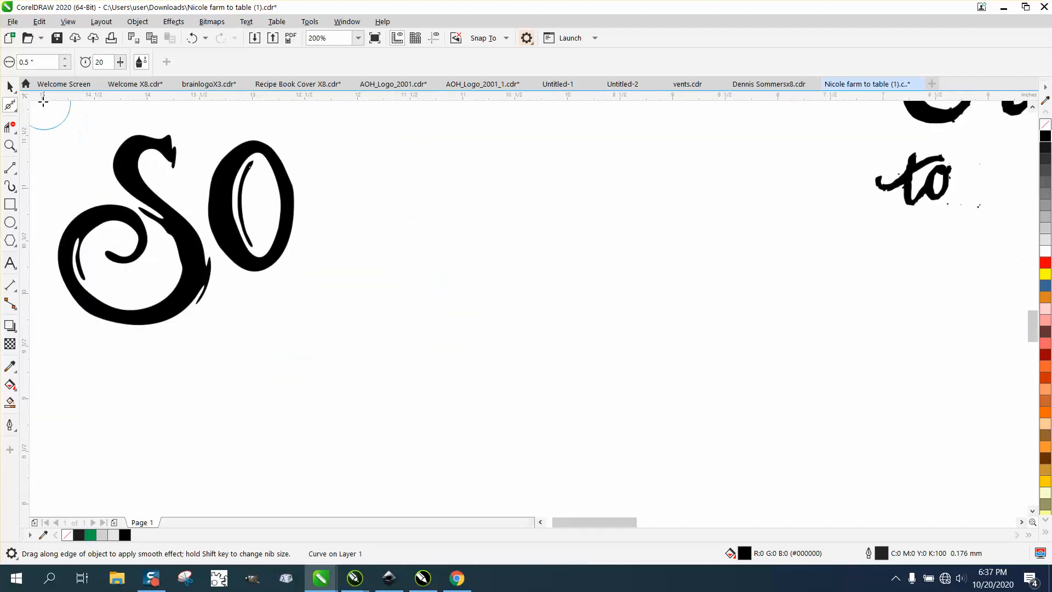
# Step: Nudge the script word "to" 8 inches to the left so it sits beside the smoothed S
pyautogui.press('space')
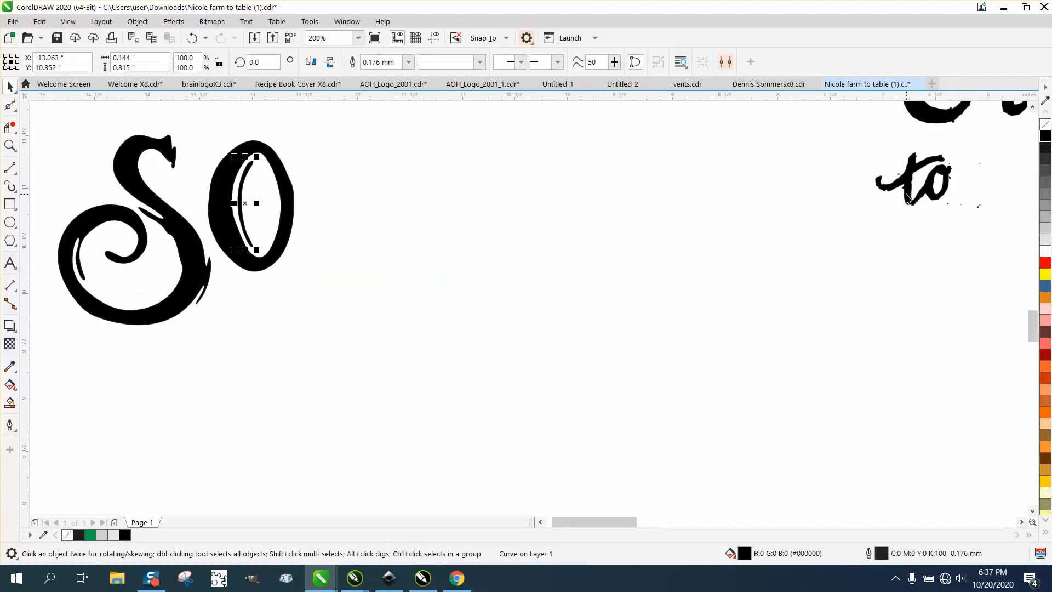
pyautogui.click(907, 198)
pyautogui.press('Left')
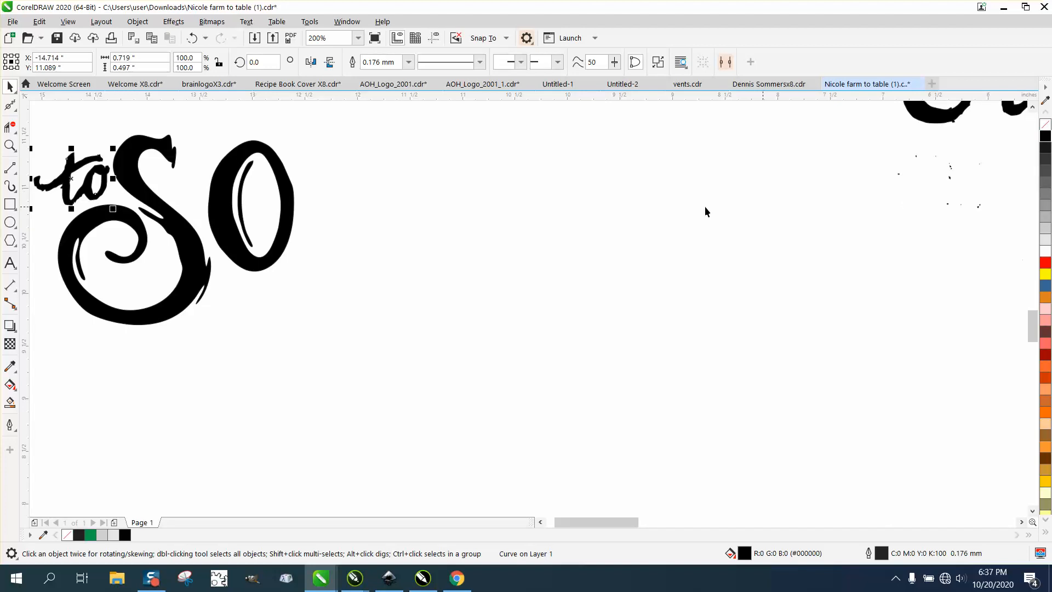
# Step: Smooth the ragged edges of the script word "to" with the Smooth tool
pyautogui.scroll(-2, 171, 175)
pyautogui.click(9, 145)
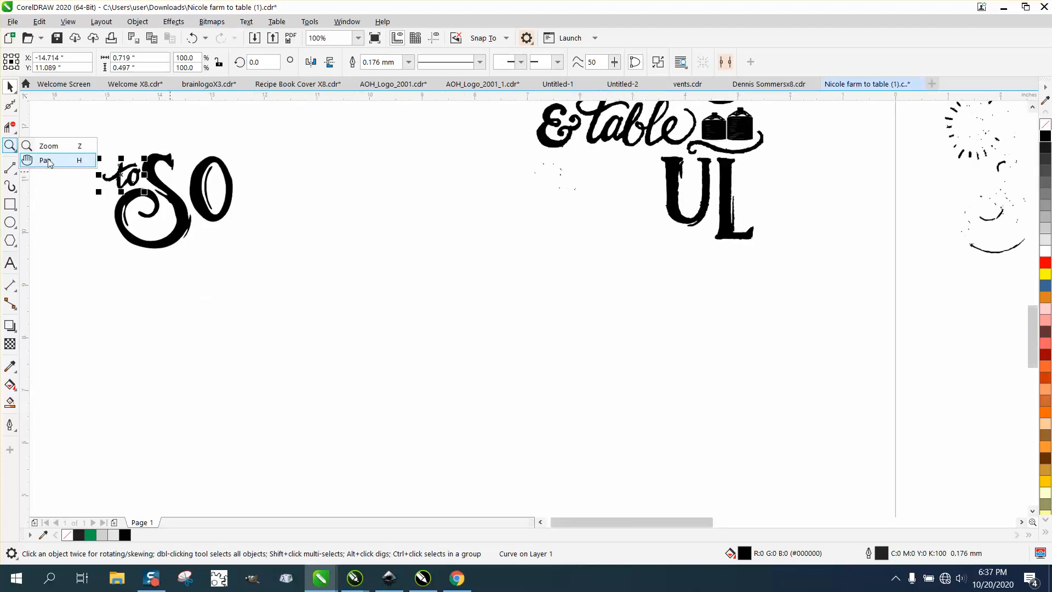
pyautogui.click(52, 144)
pyautogui.moveTo(88, 152); pyautogui.dragTo(176, 199)
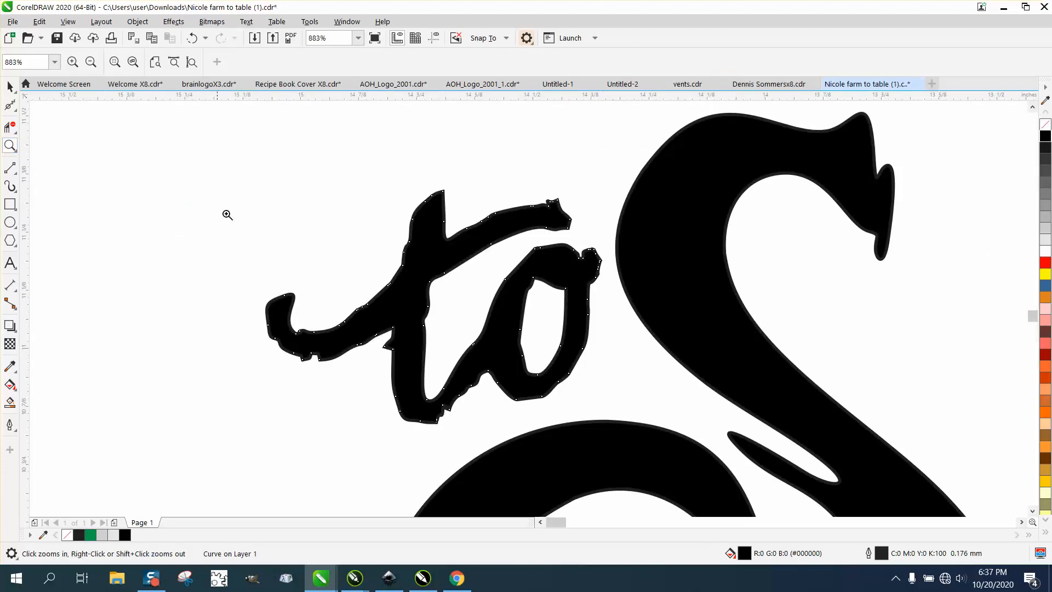
pyautogui.click(8, 107)
pyautogui.moveTo(434, 270)
pyautogui.mouseDown()
pyautogui.moveTo(375, 327)
pyautogui.moveTo(319, 342)
pyautogui.moveTo(518, 234)
pyautogui.moveTo(589, 269)
pyautogui.moveTo(581, 276)
pyautogui.moveTo(558, 263)
pyautogui.moveTo(445, 399)
pyautogui.moveTo(417, 373)
pyautogui.moveTo(446, 266)
pyautogui.moveTo(552, 228)
pyautogui.moveTo(285, 317)
pyautogui.moveTo(349, 344)
pyautogui.moveTo(321, 350)
pyautogui.mouseUp()
pyautogui.scroll(-6, 213, 314)
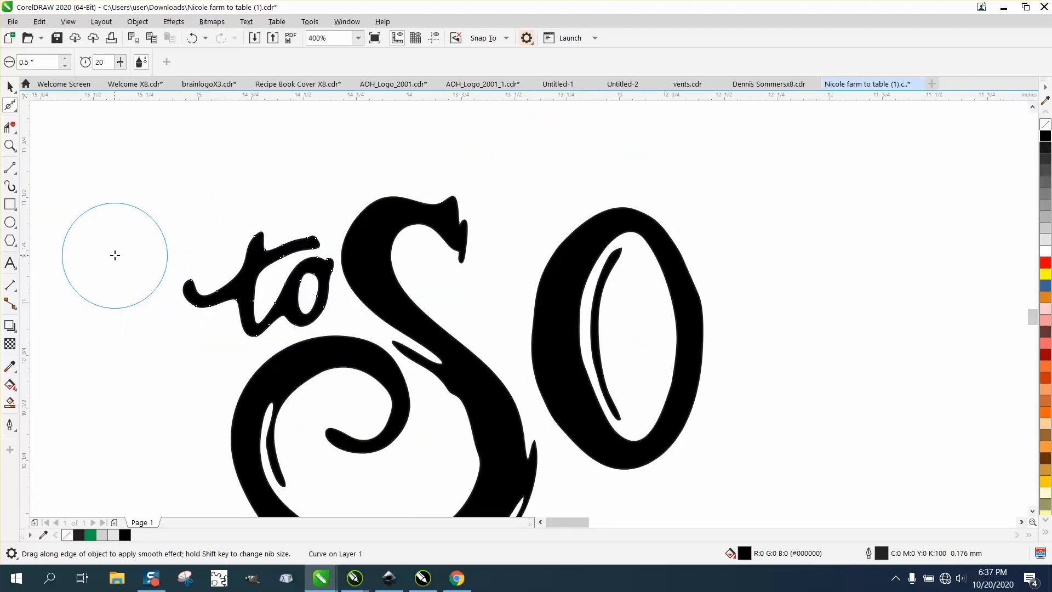
# Step: Nudge the spoon and the small piece on its bowl's rim 8 inches left from the stray fragments into the clean copy
pyautogui.scroll(-2, 366, 283)
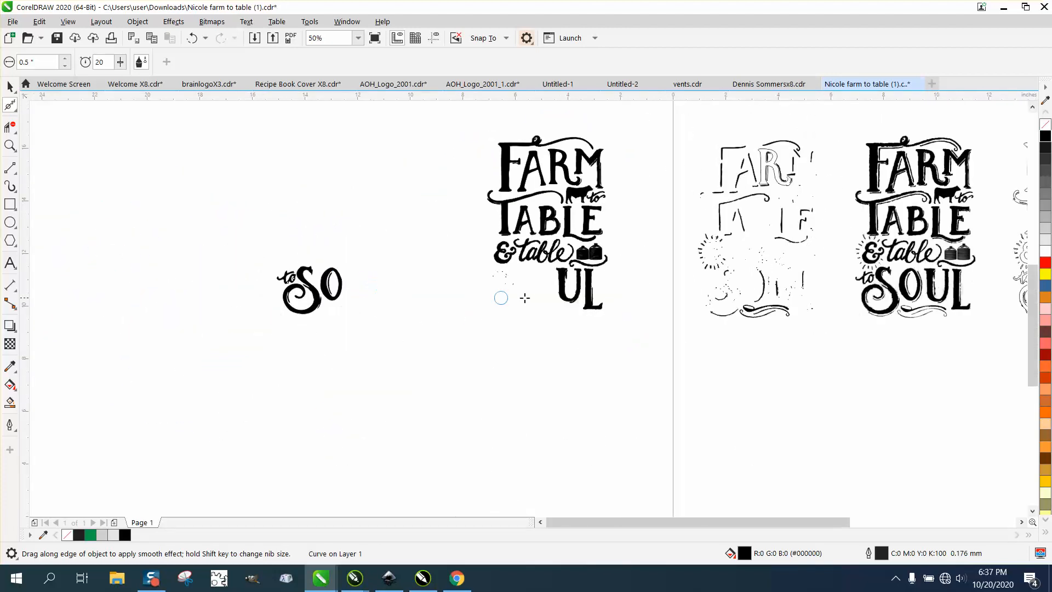
pyautogui.click(11, 145)
pyautogui.moveTo(799, 332); pyautogui.dragTo(776, 341)
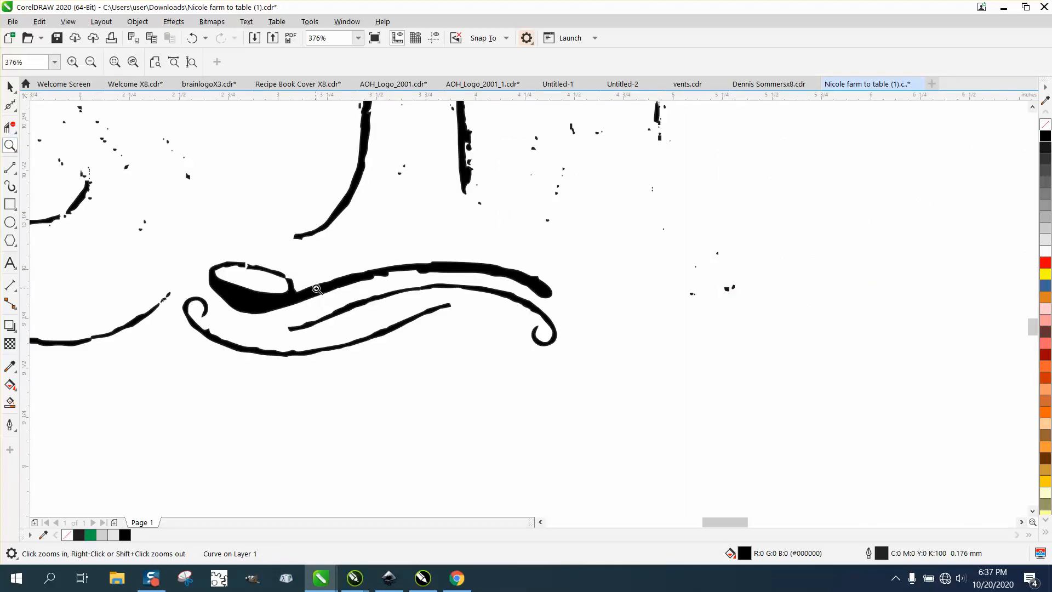
pyautogui.click(10, 87)
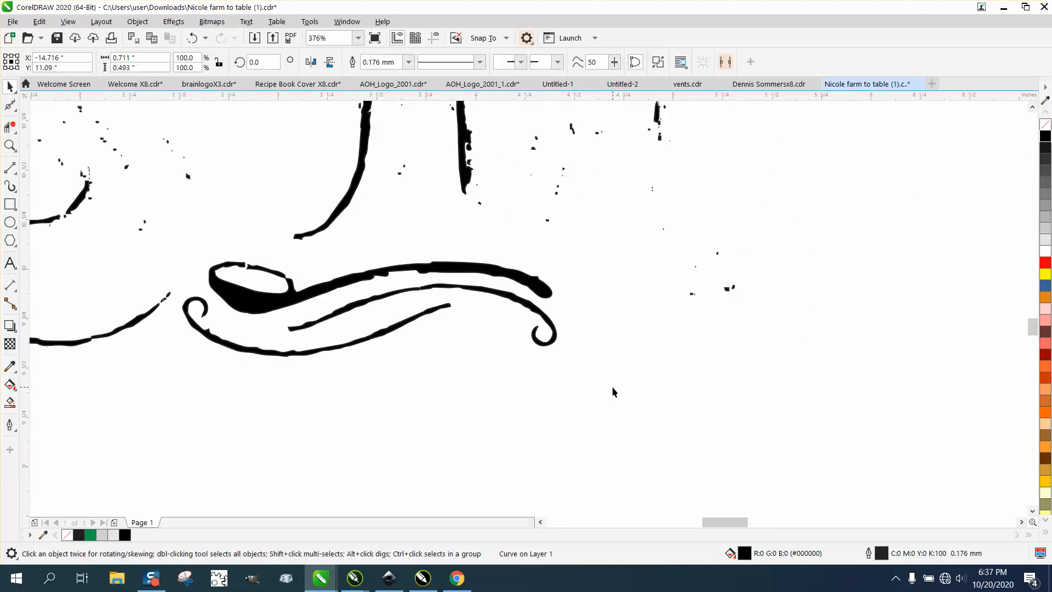
pyautogui.scroll(-2, 613, 386)
pyautogui.click(544, 329)
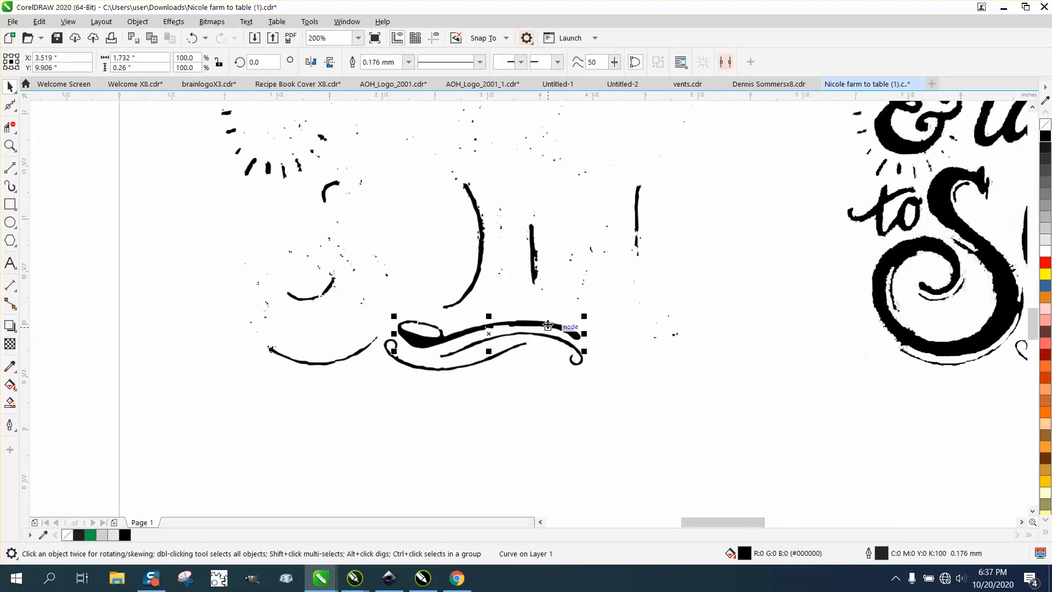
pyautogui.press('Delete')
pyautogui.click(437, 330)
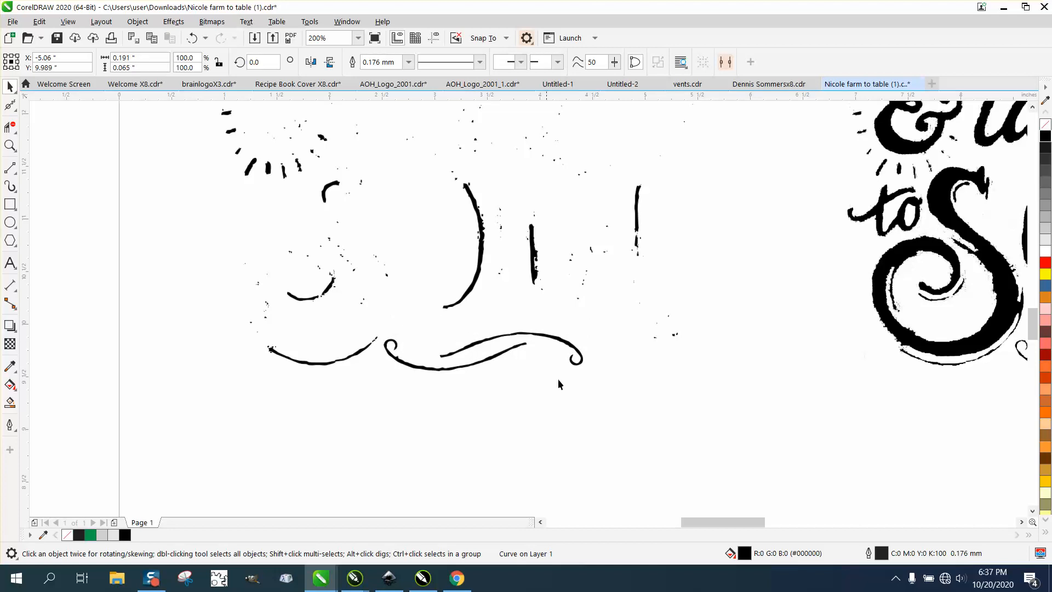
pyautogui.scroll(-2, 575, 379)
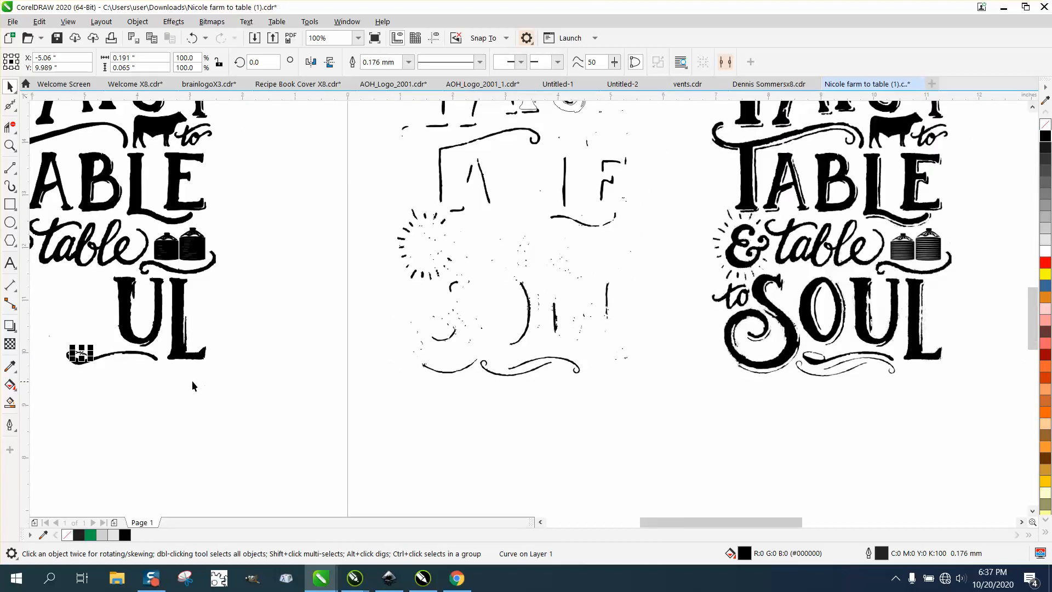
# Step: Remove the fill from the spoon and its rim piece and give both a black outline
pyautogui.click(9, 144)
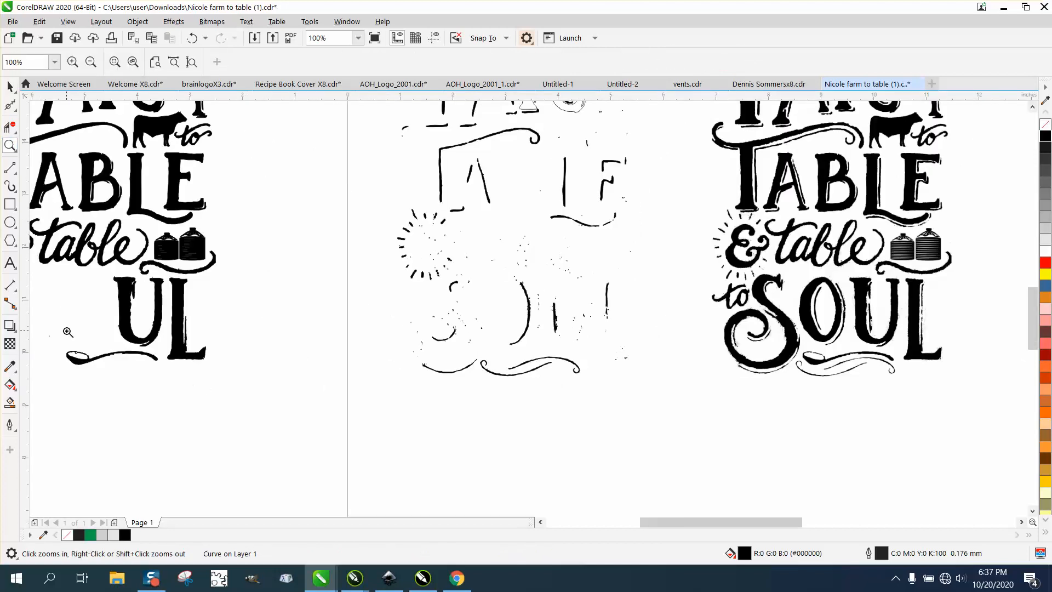
pyautogui.moveTo(65, 336); pyautogui.dragTo(221, 385)
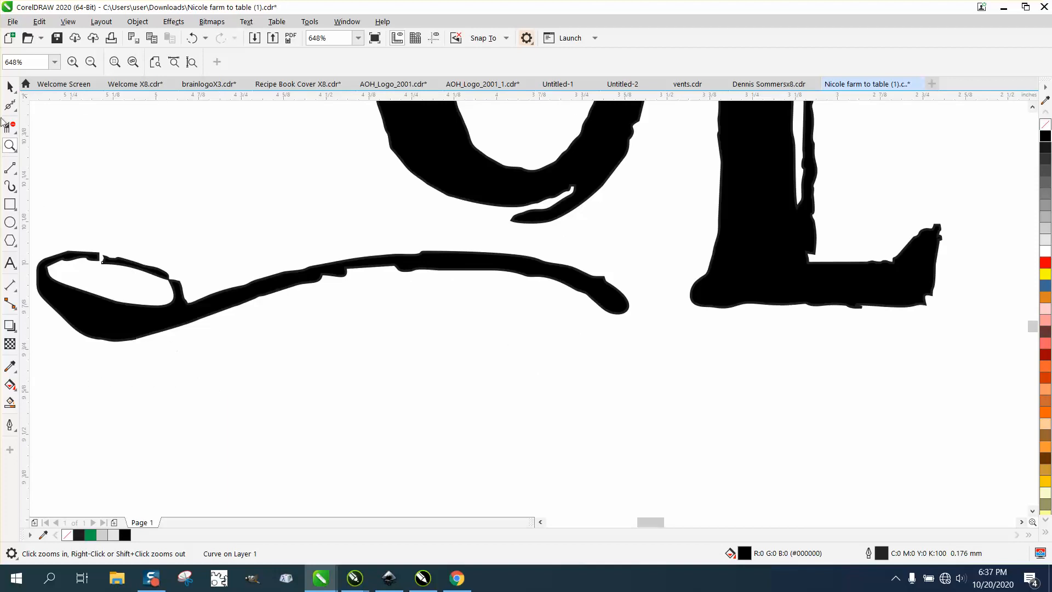
pyautogui.click(10, 86)
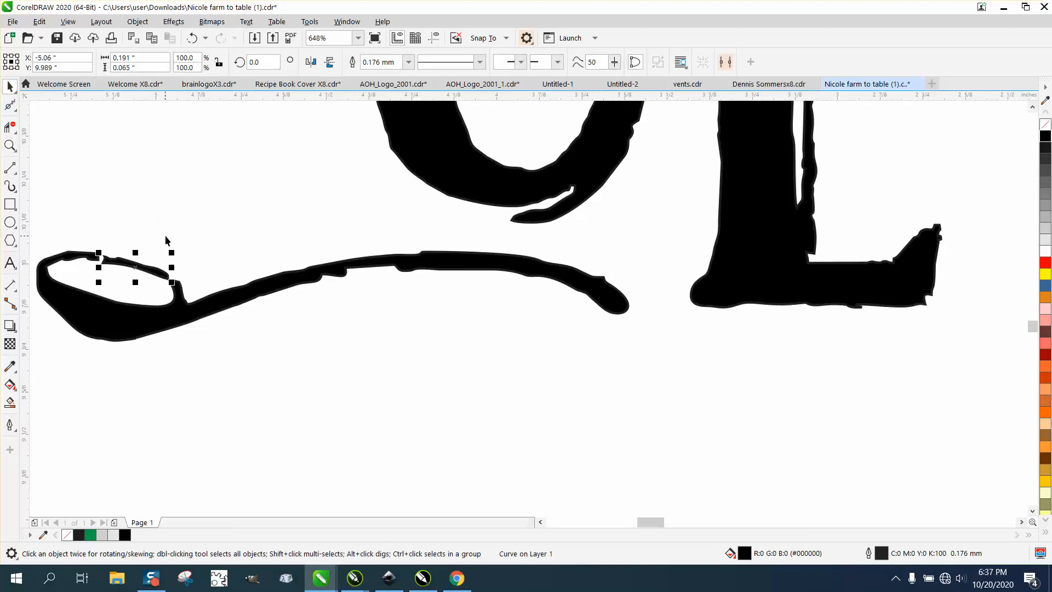
pyautogui.scroll(-3, 88, 229)
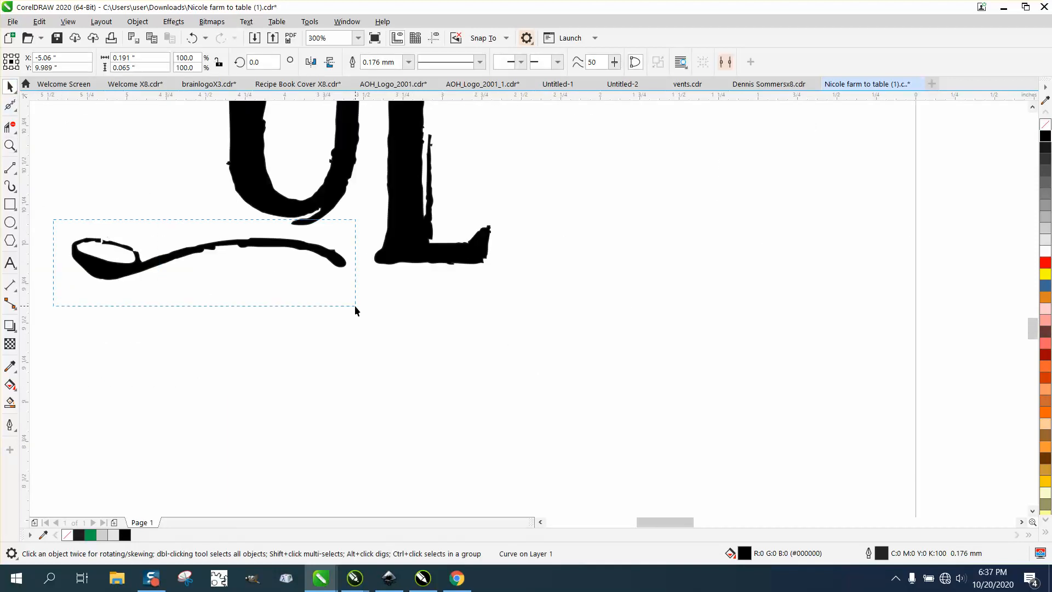
pyautogui.moveTo(355, 305); pyautogui.dragTo(356, 307)
pyautogui.click(1046, 127)
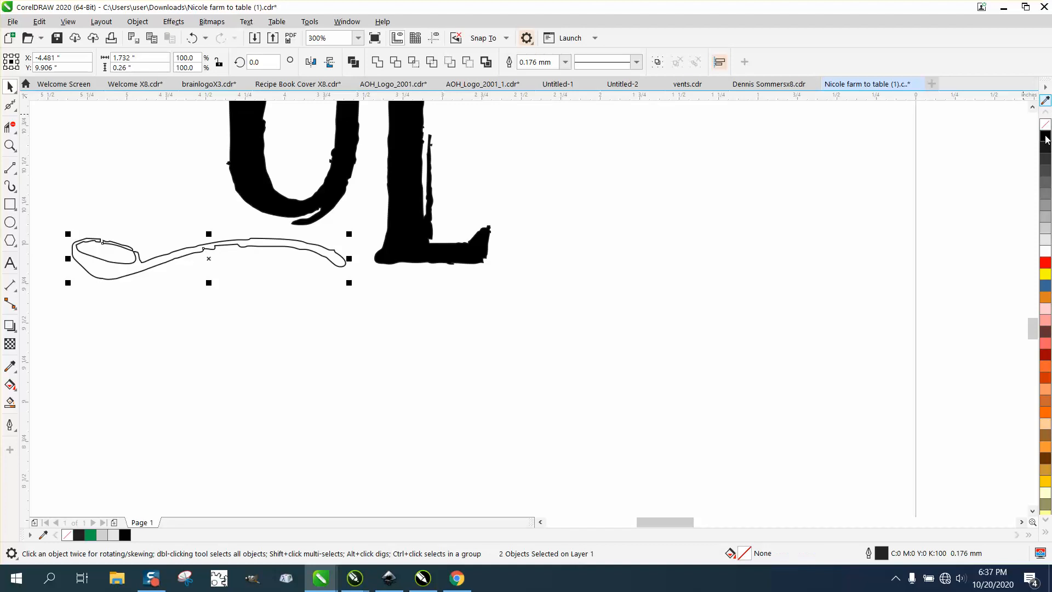
# Step: Shift the end nodes of the rim piece so both its ends overlap the spoon's bowl outline
pyautogui.click(10, 146)
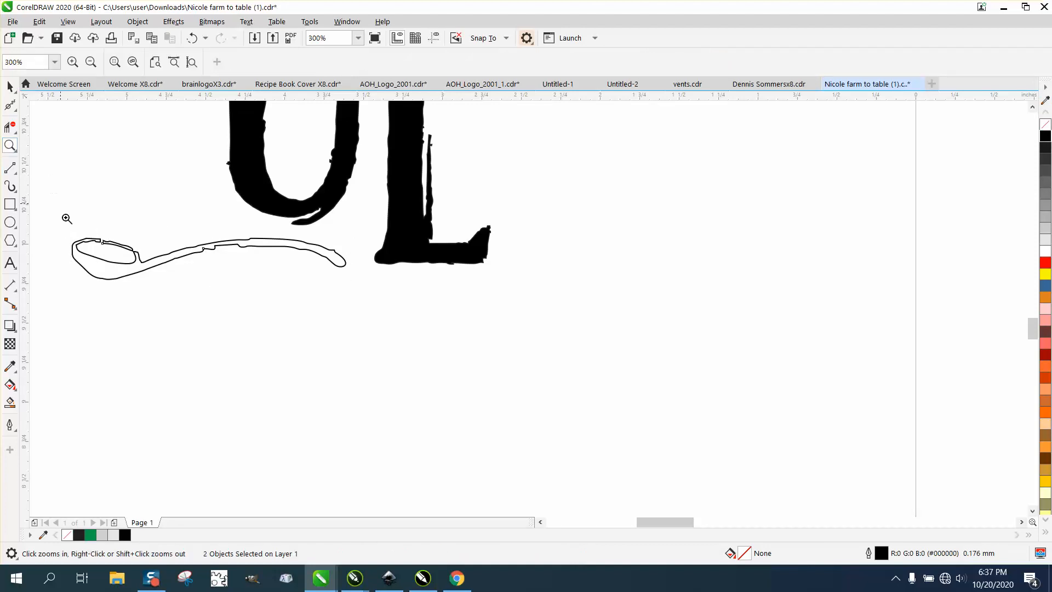
pyautogui.moveTo(65, 218); pyautogui.dragTo(237, 305)
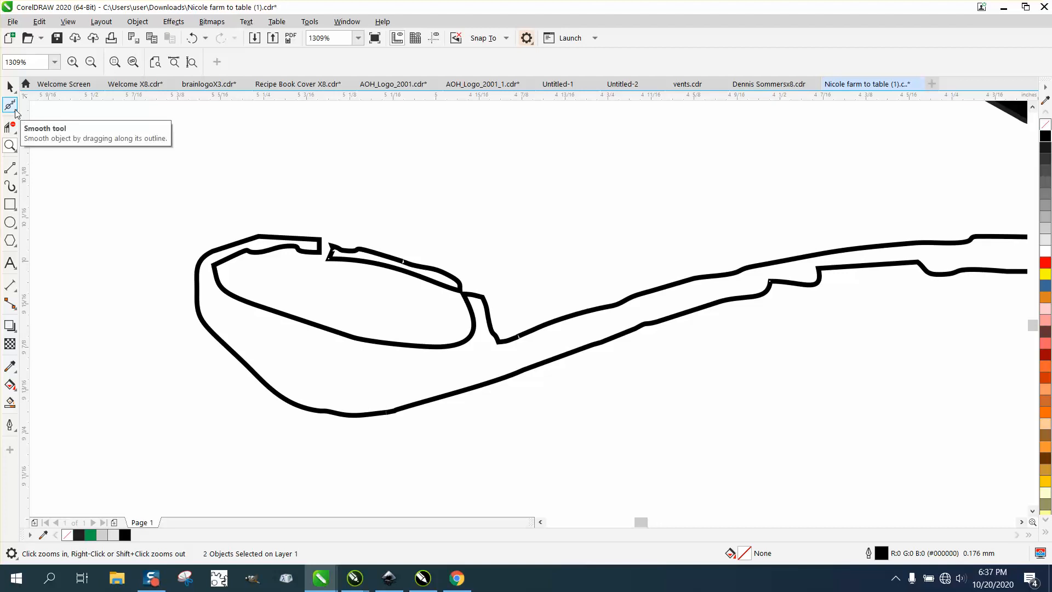
pyautogui.click(370, 305)
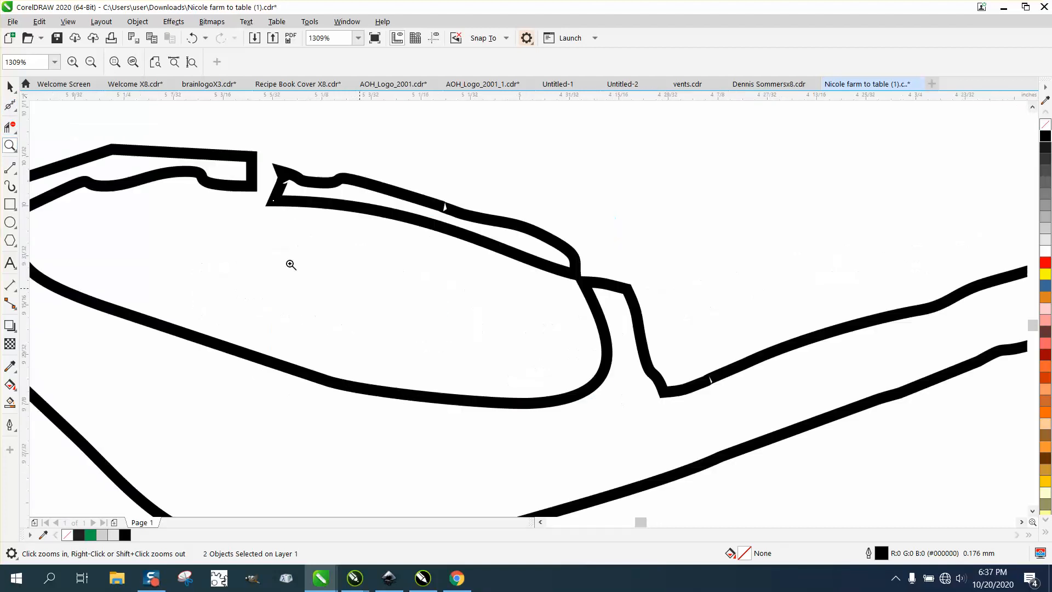
pyautogui.click(16, 112)
pyautogui.click(50, 105)
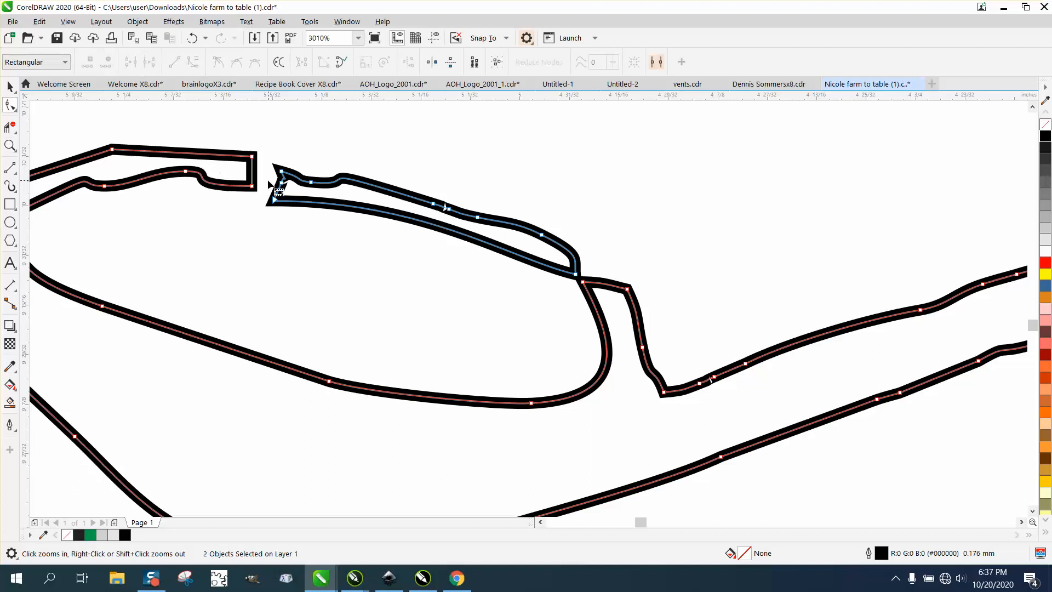
pyautogui.moveTo(273, 215); pyautogui.dragTo(232, 186)
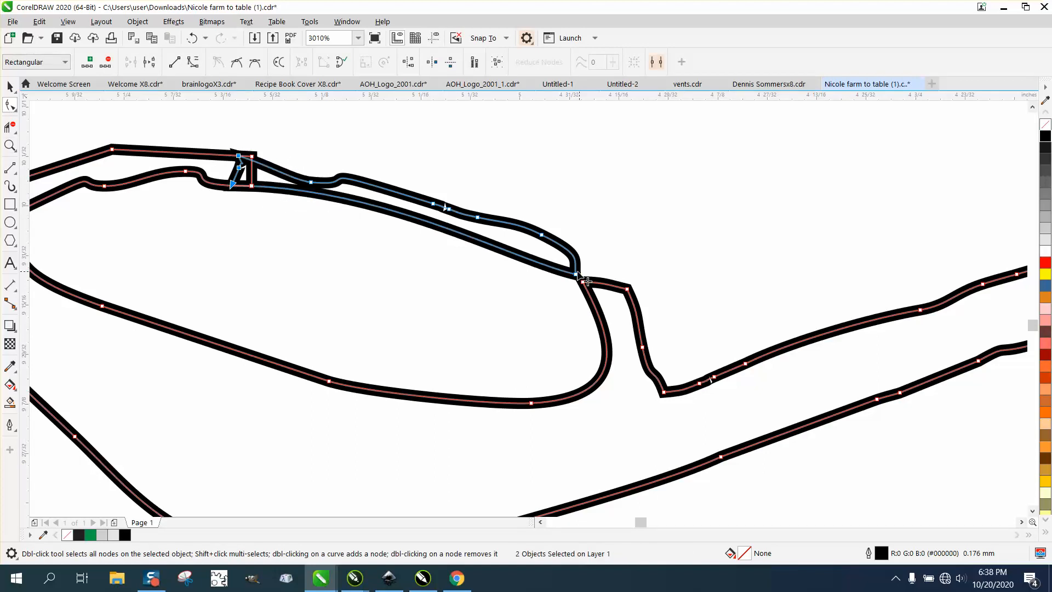
pyautogui.moveTo(579, 276); pyautogui.dragTo(618, 300)
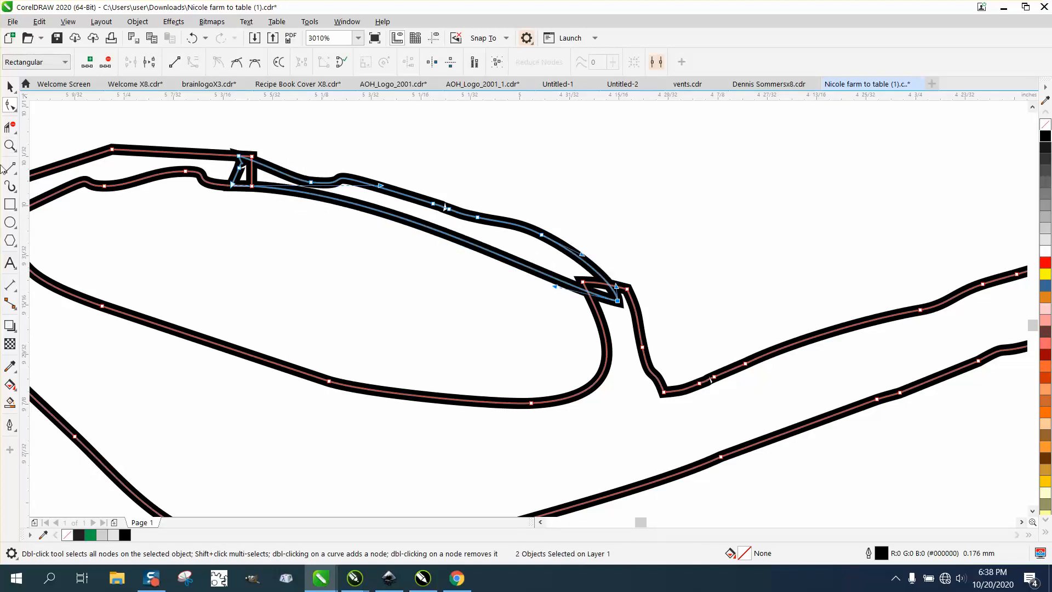
pyautogui.scroll(-5, 181, 189)
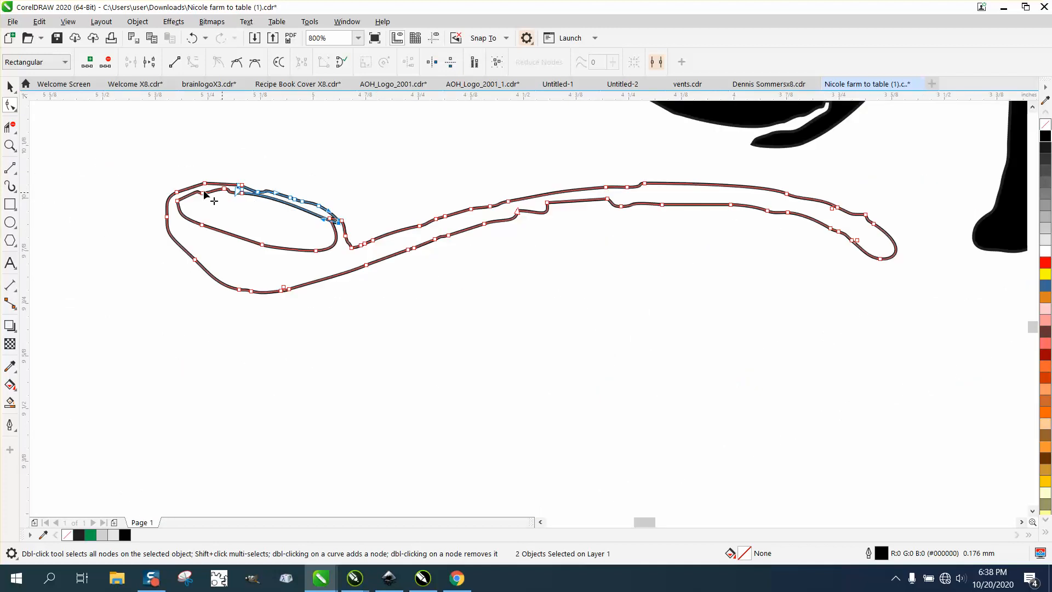
# Step: Set the outline width of the spoon and its rim piece to Hairline
pyautogui.press('space')
pyautogui.moveTo(134, 144); pyautogui.dragTo(565, 240)
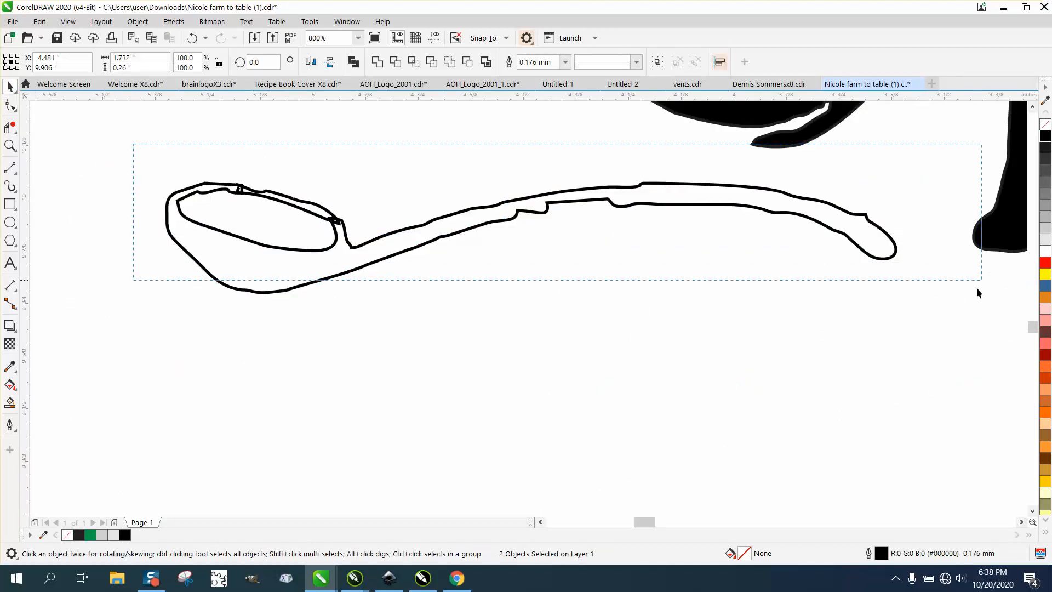
pyautogui.moveTo(978, 292); pyautogui.dragTo(971, 318)
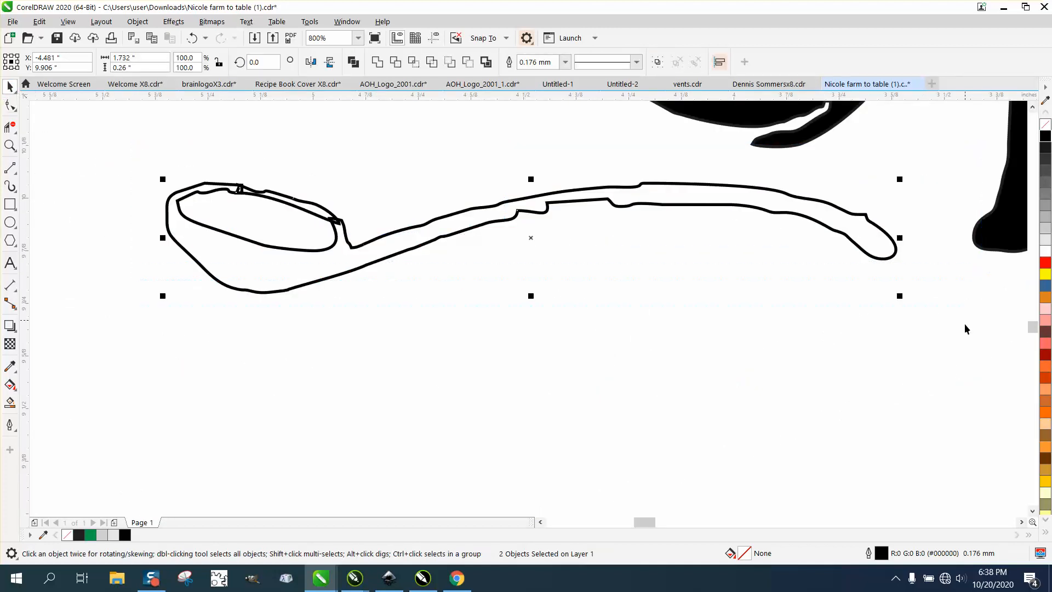
pyautogui.doubleClick(884, 554)
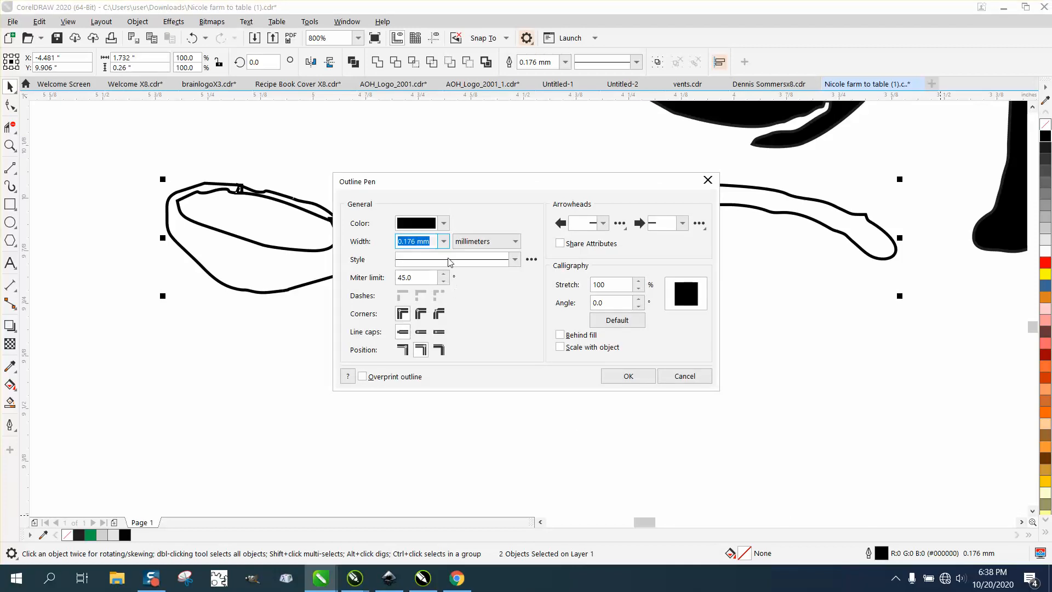
pyautogui.click(444, 241)
pyautogui.click(412, 265)
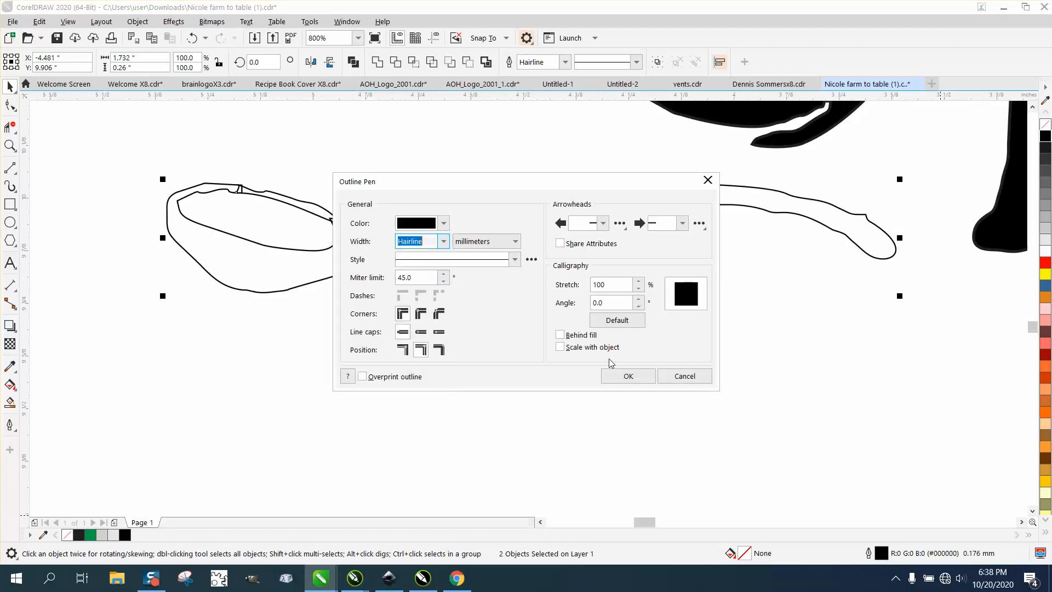
pyautogui.click(626, 376)
# Step: Trim away the overlapping segments at both ends of the rim piece so it joins the spoon's bowl
pyautogui.click(10, 145)
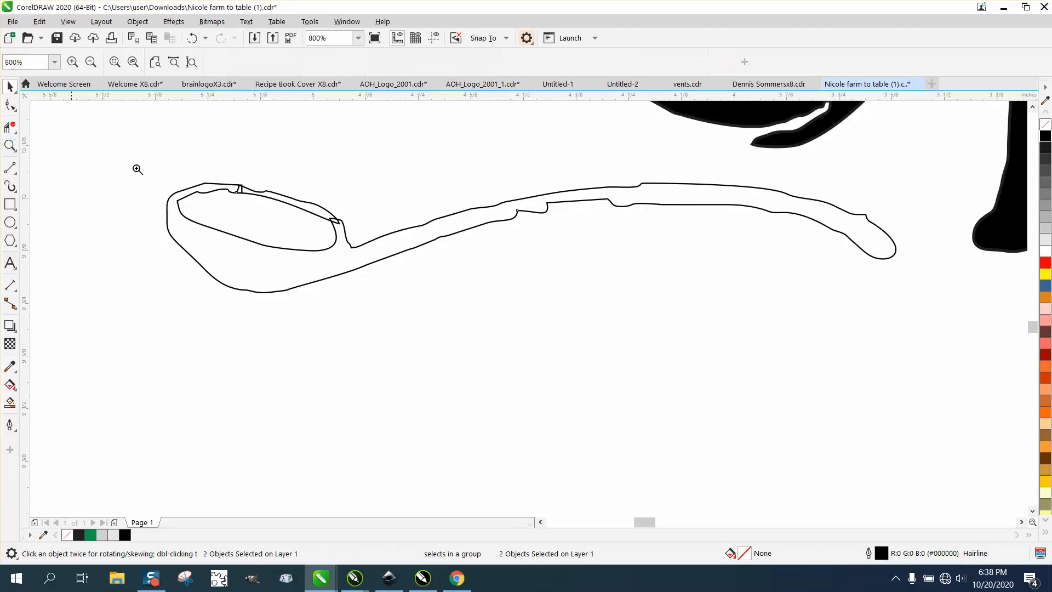
pyautogui.moveTo(209, 172); pyautogui.dragTo(417, 288)
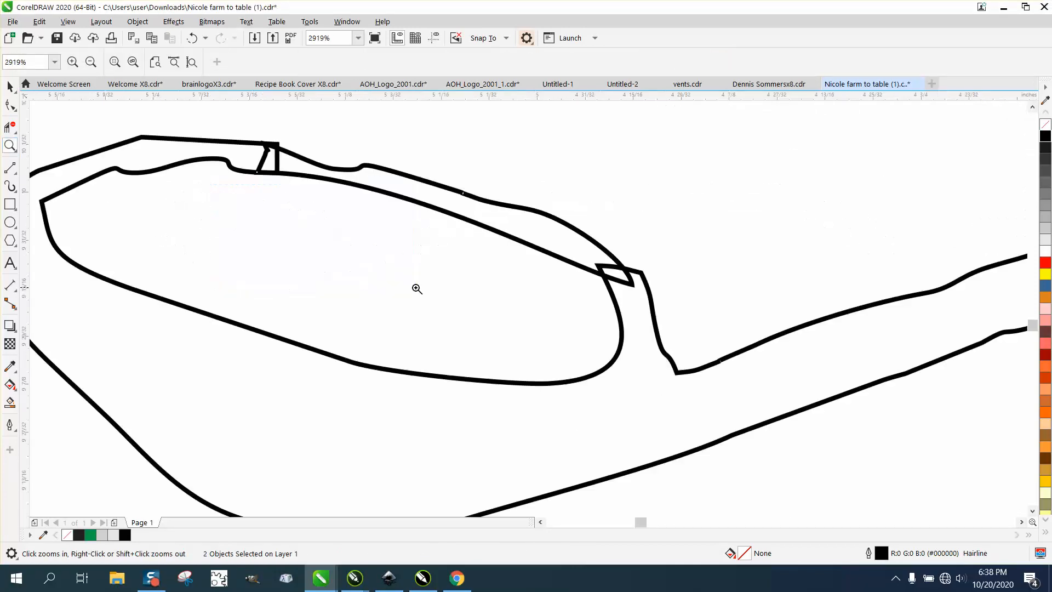
pyautogui.click(10, 127)
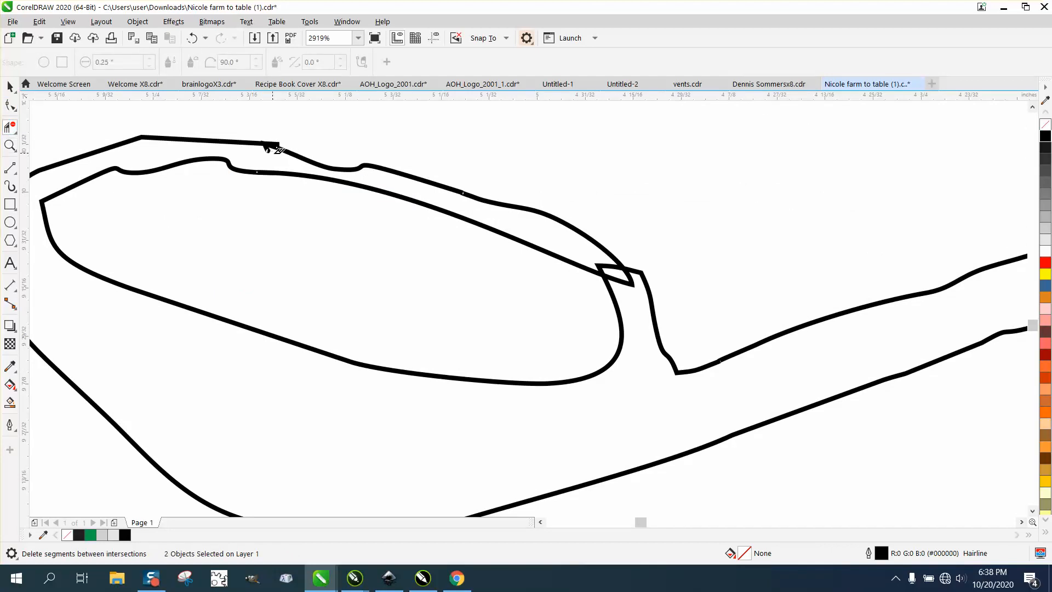
pyautogui.click(613, 266)
pyautogui.click(621, 280)
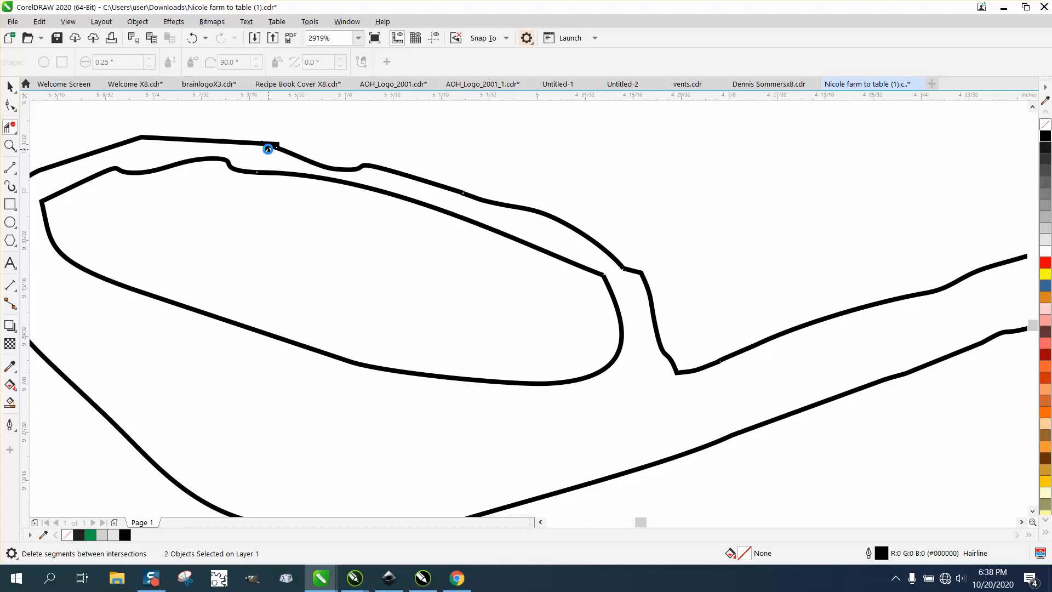
pyautogui.scroll(-3, 366, 195)
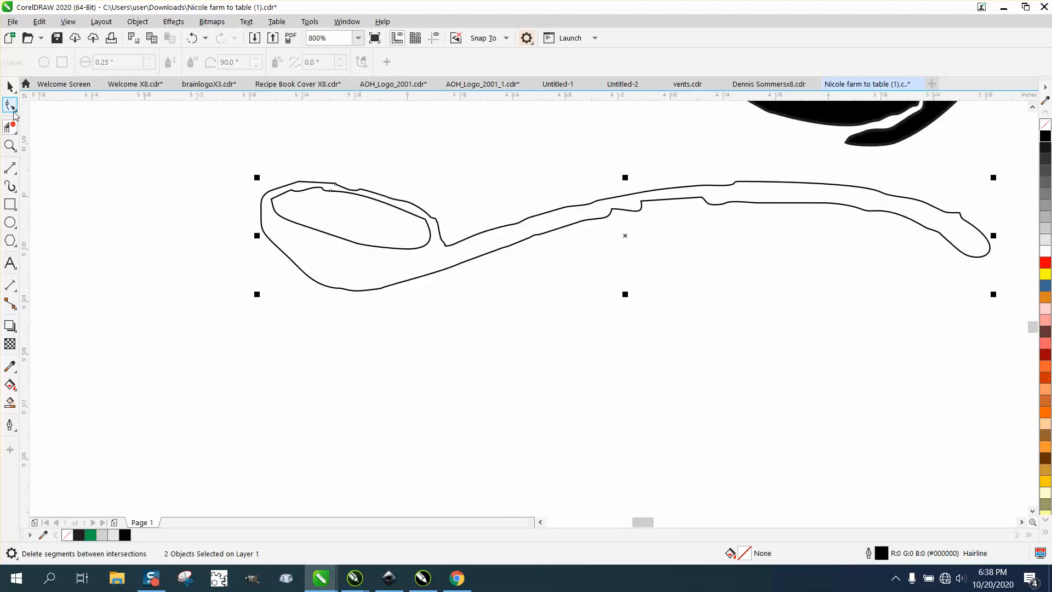
# Step: Smart-fill the spoon's body in black with no outline and nudge the filled shape 8 inches down, clear of its outlines
pyautogui.click(10, 402)
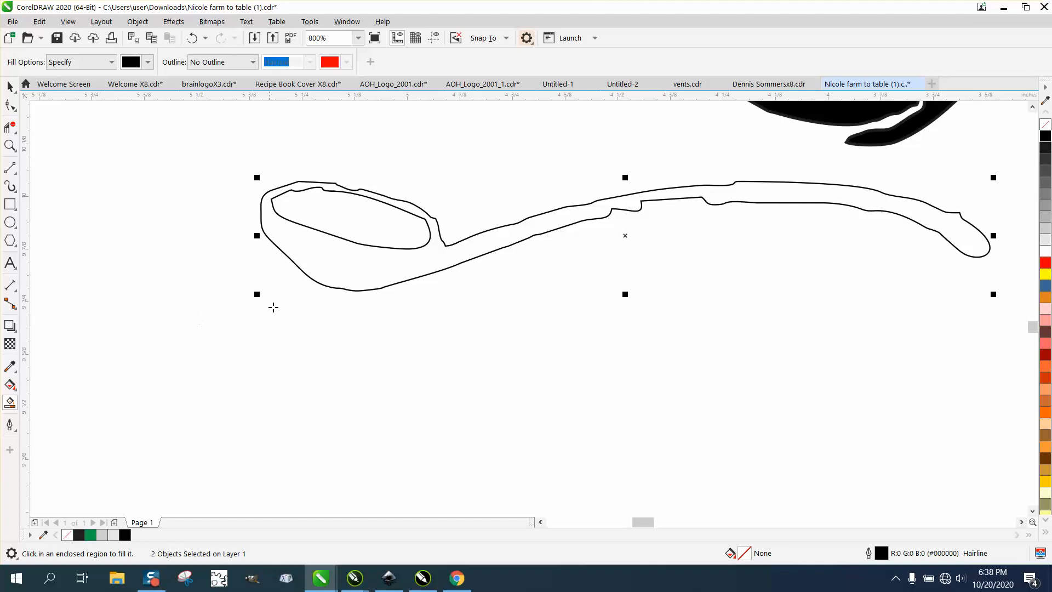
pyautogui.click(337, 274)
pyautogui.scroll(-2, 308, 260)
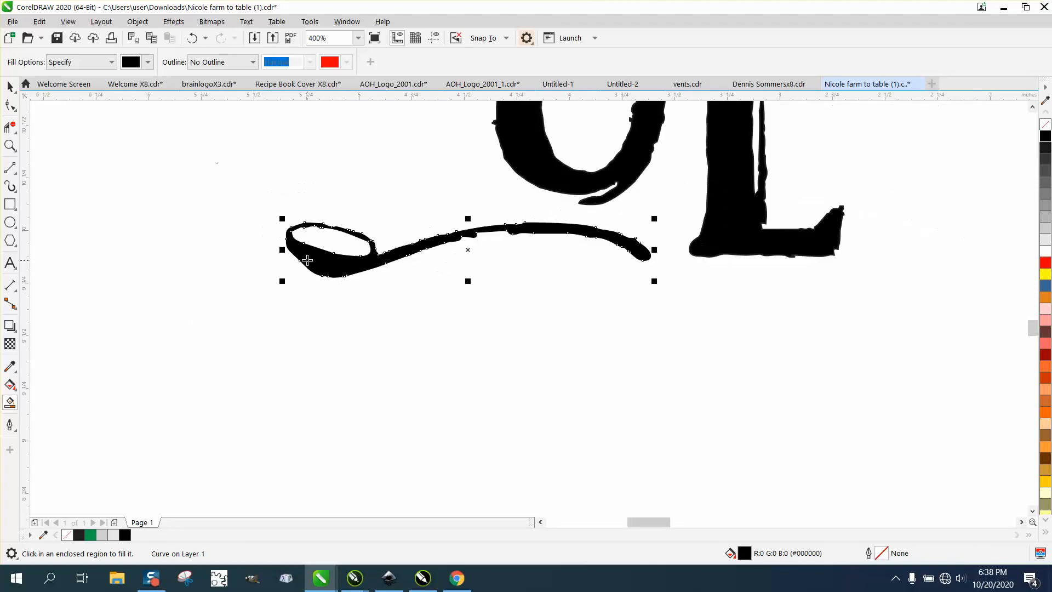
pyautogui.press('Down')
pyautogui.scroll(-4, 321, 263)
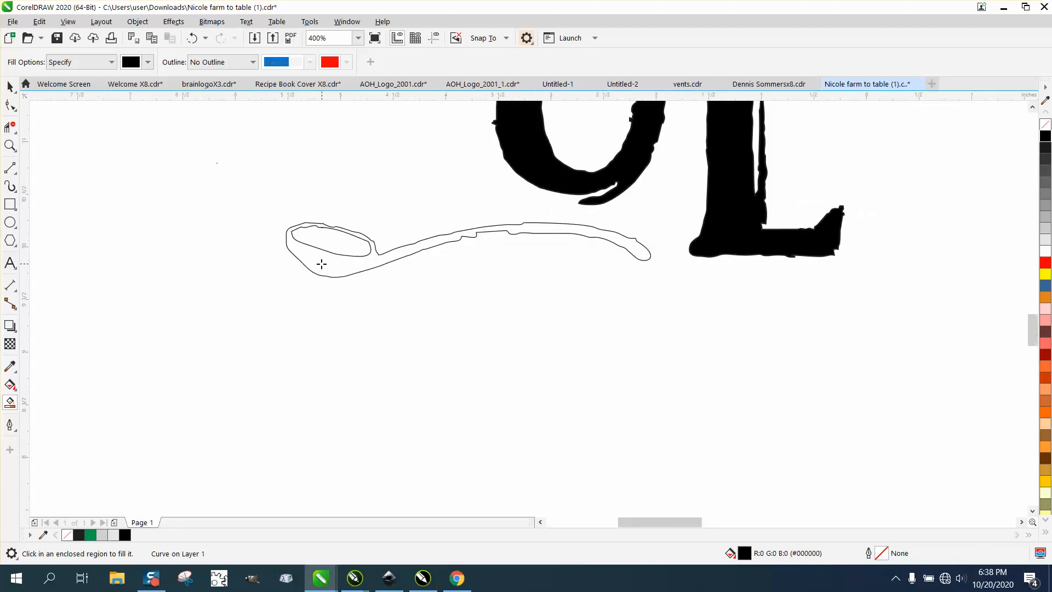
# Step: Smooth the jagged edges of the filled spoon's bowl and handle with the Smooth tool
pyautogui.click(10, 145)
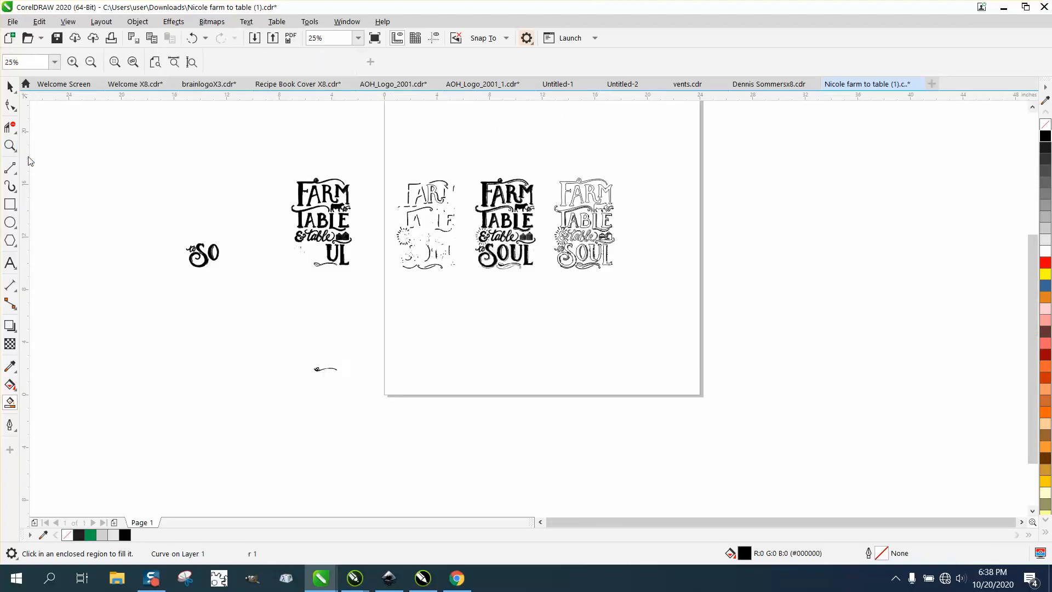
pyautogui.click(305, 352)
pyautogui.moveTo(305, 357); pyautogui.dragTo(394, 412)
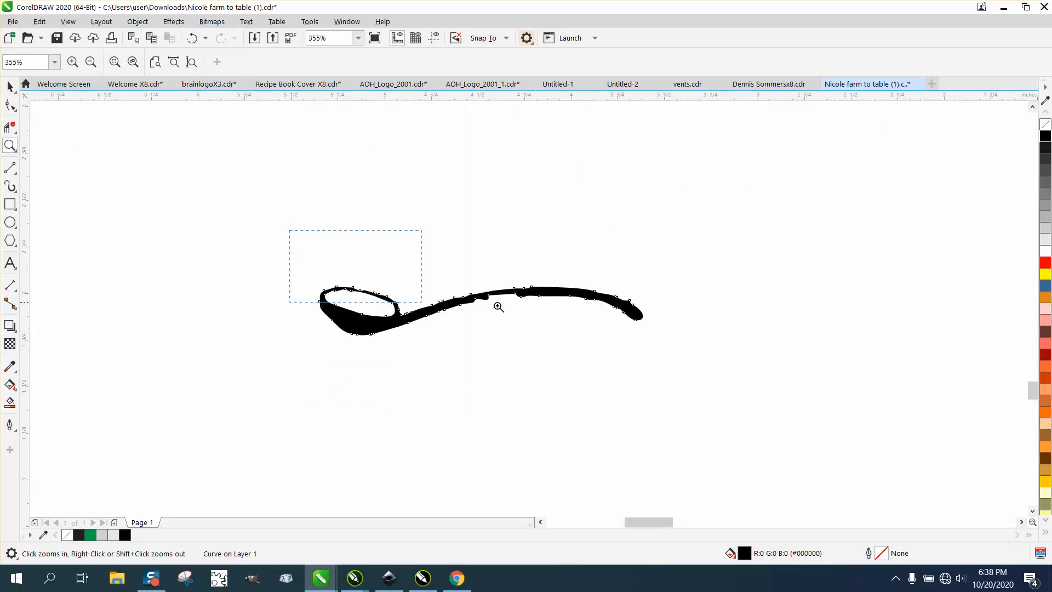
pyautogui.click(498, 307)
pyautogui.click(14, 107)
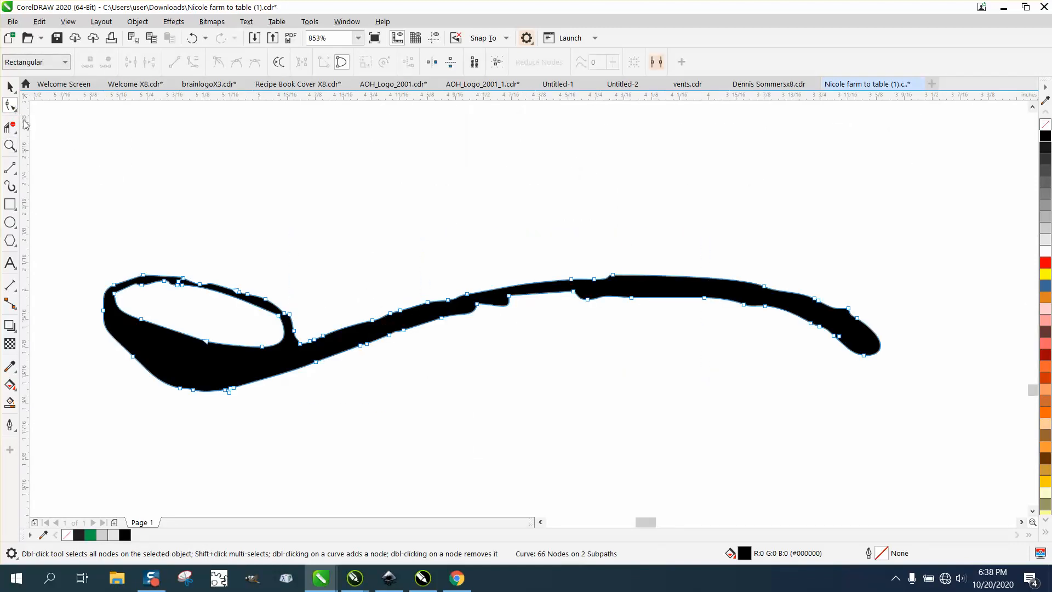
pyautogui.click(17, 110)
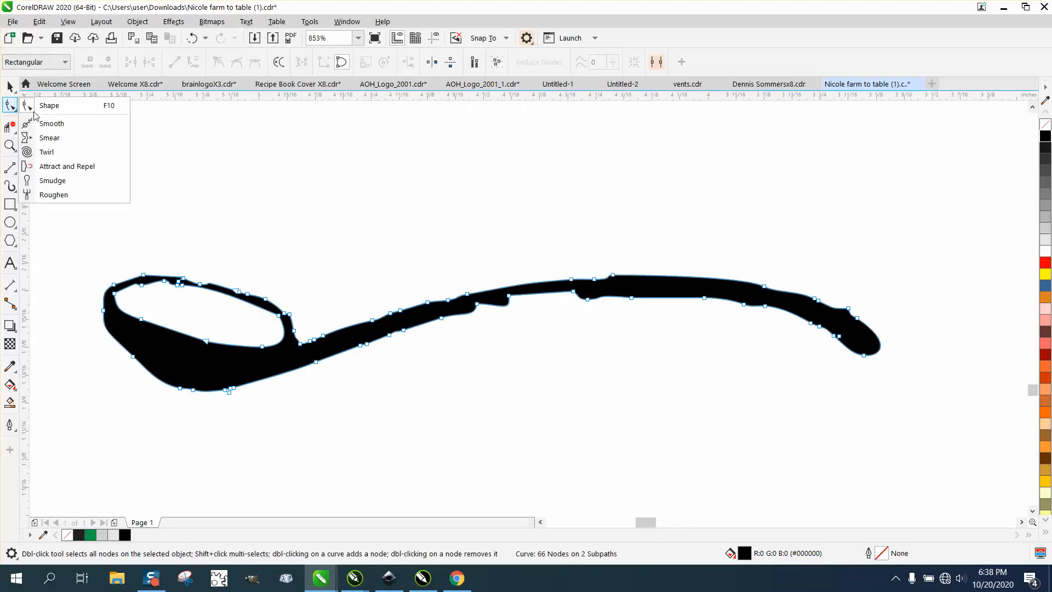
pyautogui.click(45, 122)
pyautogui.moveTo(198, 284)
pyautogui.mouseDown()
pyautogui.moveTo(246, 307)
pyautogui.moveTo(269, 304)
pyautogui.moveTo(222, 288)
pyautogui.moveTo(268, 307)
pyautogui.moveTo(299, 344)
pyautogui.moveTo(465, 317)
pyautogui.moveTo(609, 311)
pyautogui.moveTo(610, 293)
pyautogui.moveTo(529, 324)
pyautogui.moveTo(479, 313)
pyautogui.moveTo(707, 297)
pyautogui.moveTo(824, 328)
pyautogui.moveTo(834, 343)
pyautogui.moveTo(848, 331)
pyautogui.moveTo(496, 296)
pyautogui.moveTo(388, 341)
pyautogui.moveTo(494, 305)
pyautogui.moveTo(362, 343)
pyautogui.moveTo(254, 346)
pyautogui.moveTo(131, 315)
pyautogui.moveTo(117, 285)
pyautogui.moveTo(130, 246)
pyautogui.mouseUp()
# Step: Delete the leftover hairline outlines of the spoon and its rim piece beside the letters U and L
pyautogui.click(10, 87)
pyautogui.press('F3')
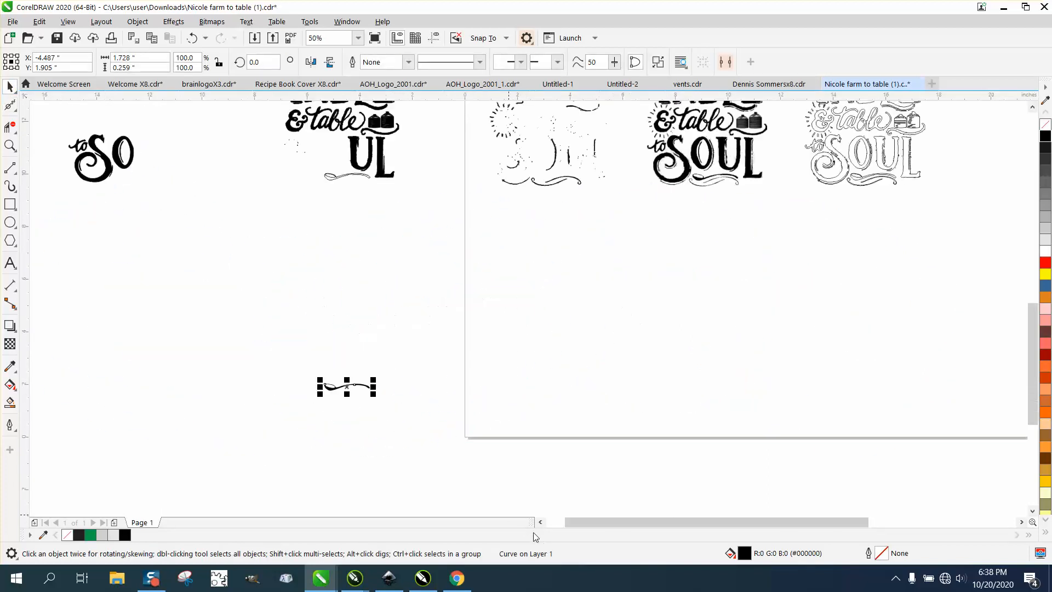
pyautogui.click(336, 179)
pyautogui.click(345, 192)
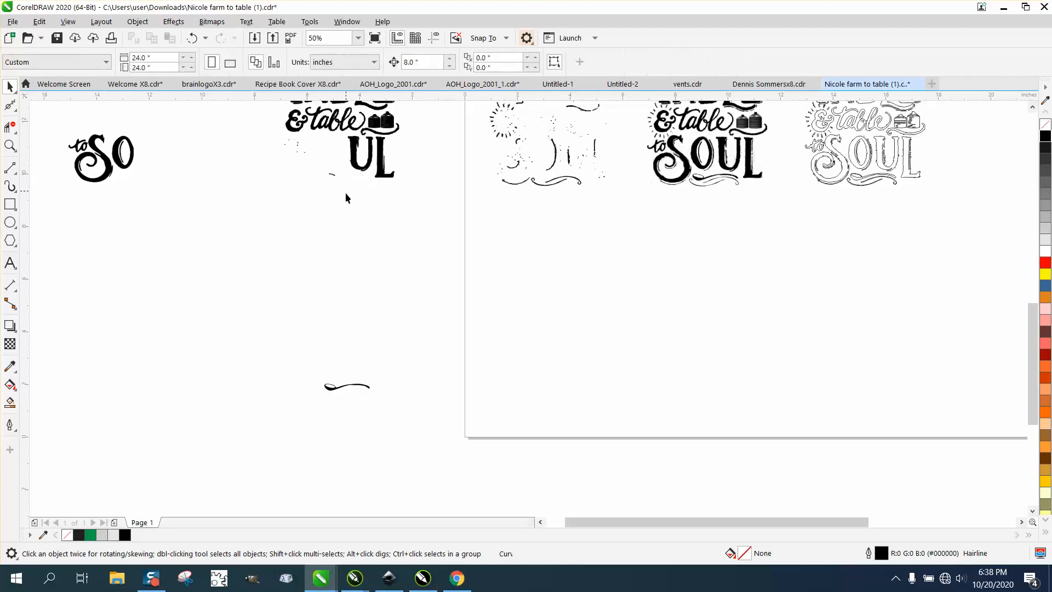
pyautogui.click(331, 176)
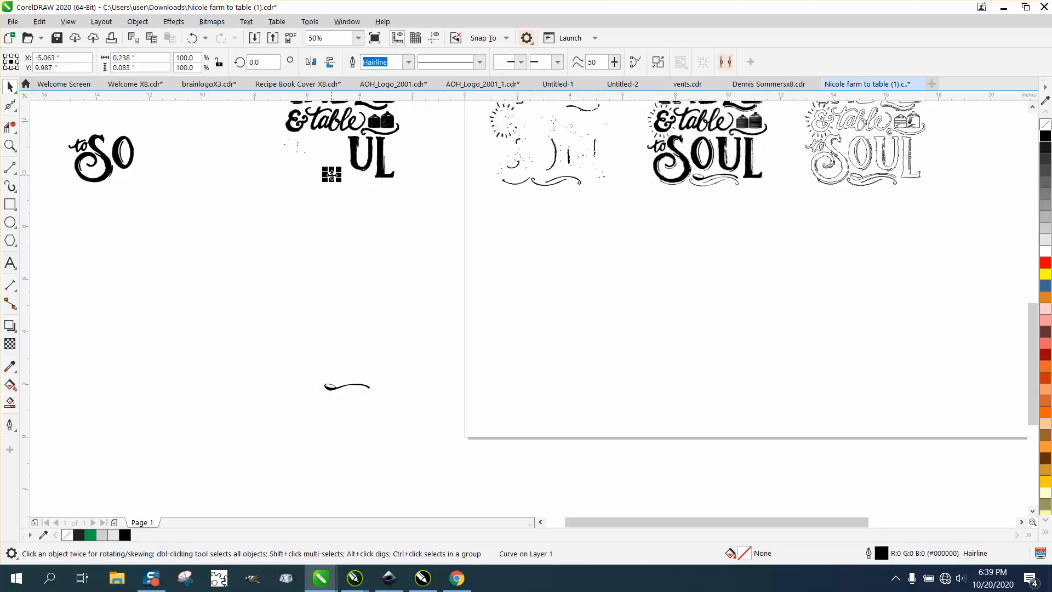
pyautogui.click(340, 196)
# Step: Nudge the smoothed spoon 8 inches up and 8 inches left so it sits beneath the smoothed S and O
pyautogui.moveTo(354, 390); pyautogui.dragTo(354, 389)
pyautogui.hotkey('ctrl', 'z')
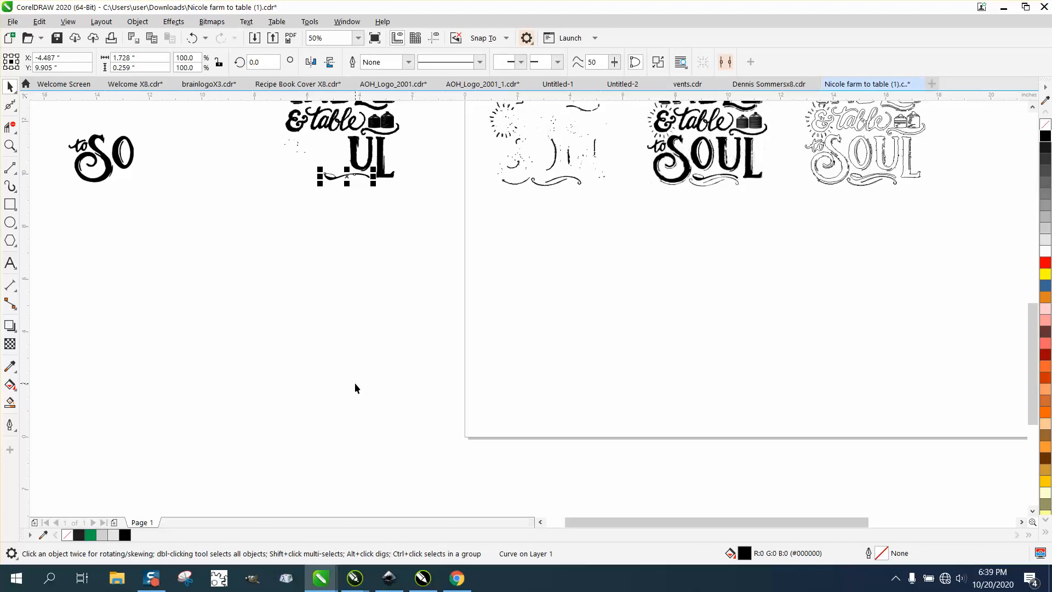
pyautogui.hotkey('ctrl', 'z')
pyautogui.click(354, 386)
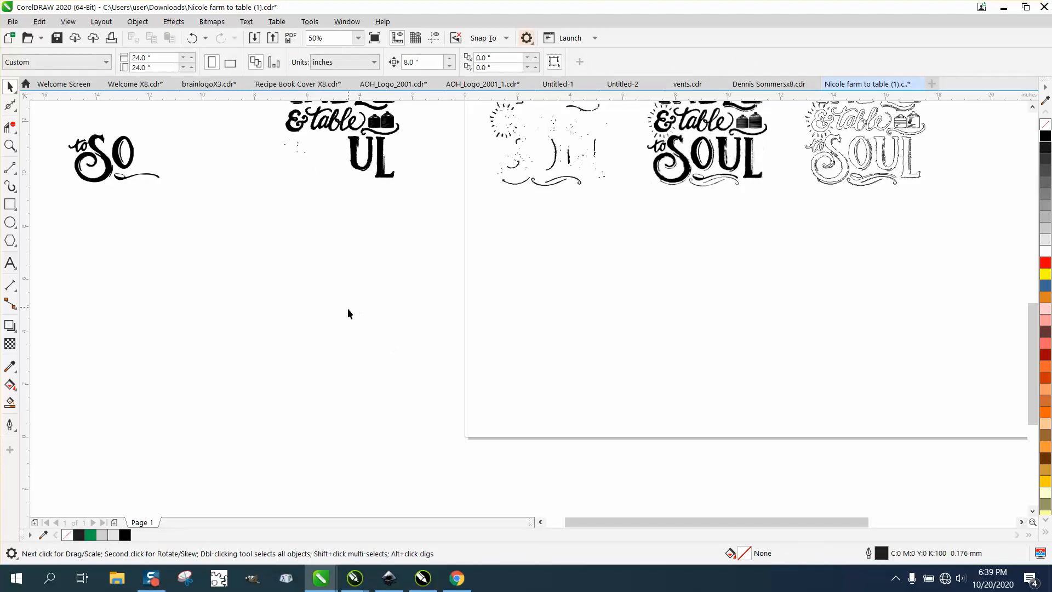
# Step: Smooth the jagged edges of the script word "table" with the Smooth tool, from the t's crossbar to the e's closing tail
pyautogui.scroll(-1, 356, 311)
pyautogui.click(10, 145)
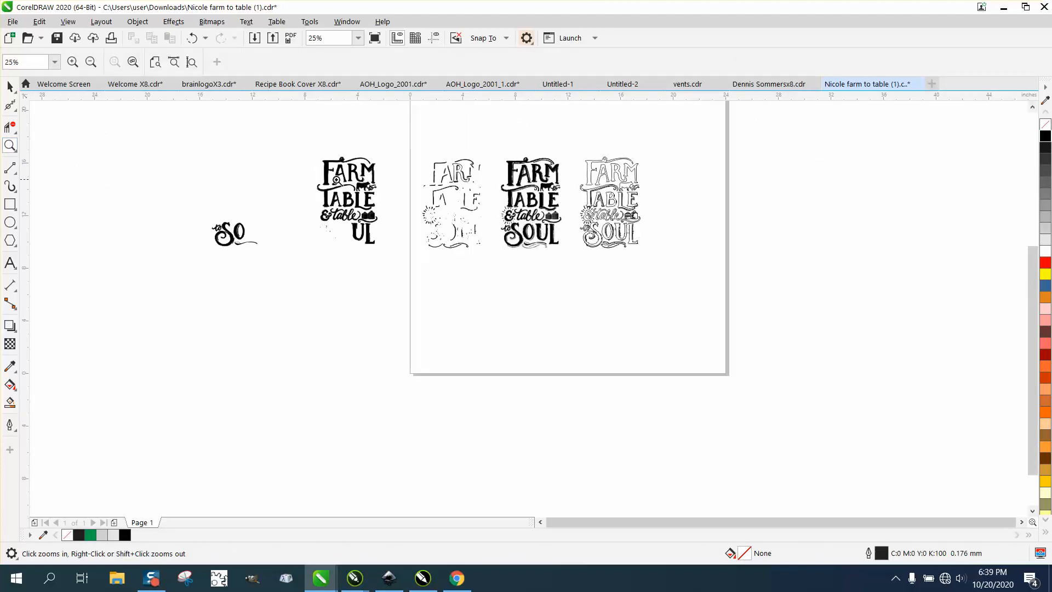
pyautogui.moveTo(447, 257); pyautogui.dragTo(447, 258)
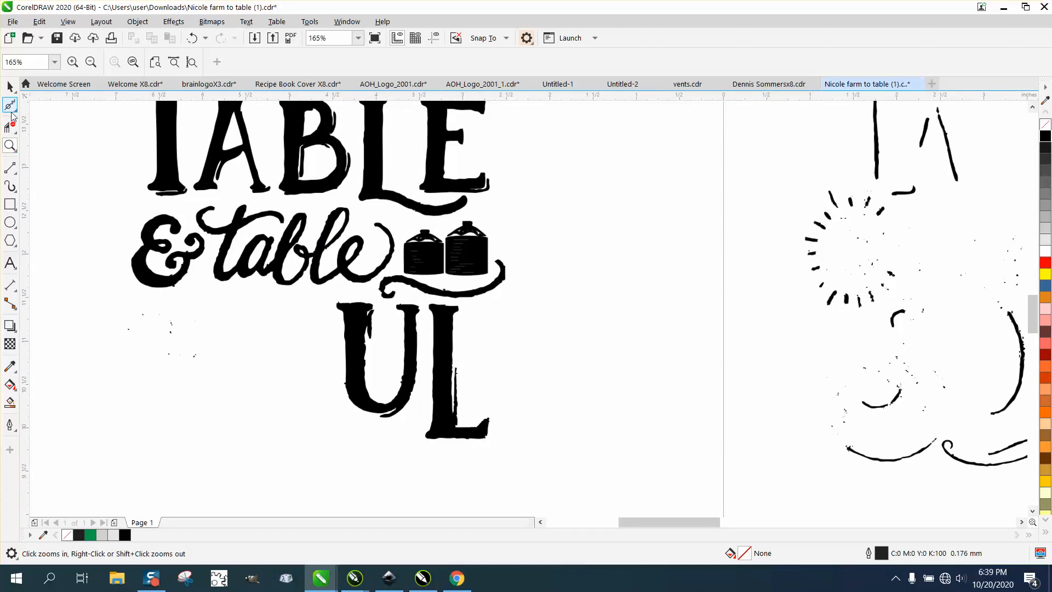
pyautogui.moveTo(433, 299); pyautogui.dragTo(556, 332)
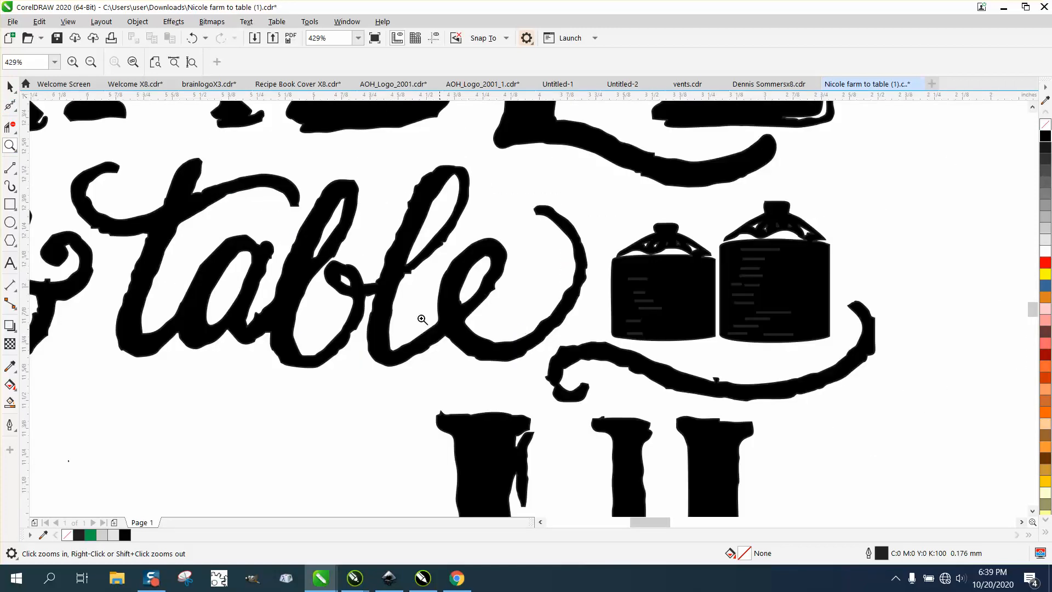
pyautogui.click(15, 106)
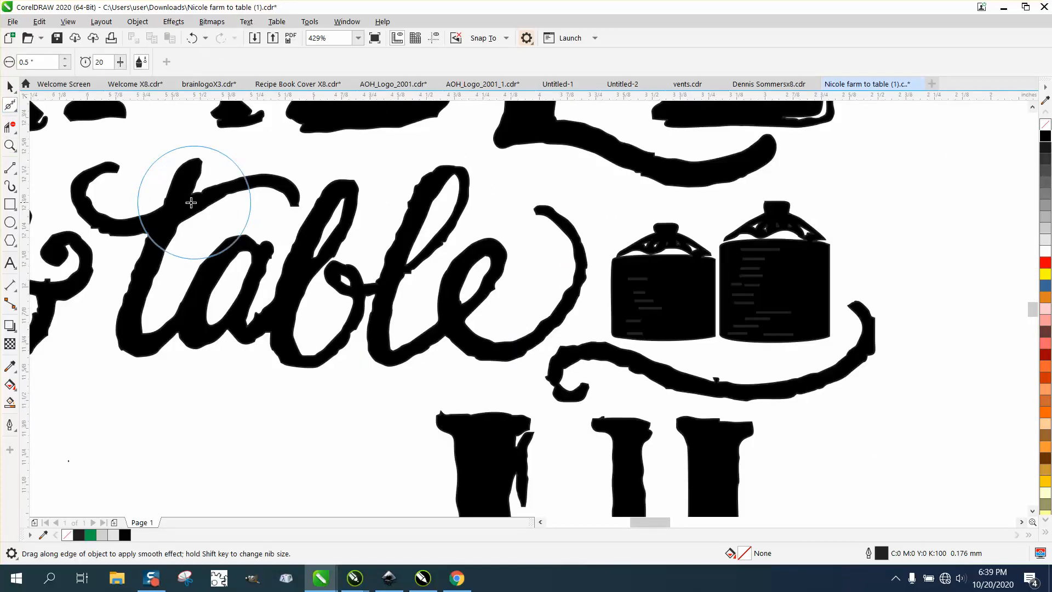
pyautogui.moveTo(169, 221)
pyautogui.mouseDown()
pyautogui.moveTo(92, 201)
pyautogui.moveTo(87, 190)
pyautogui.moveTo(115, 217)
pyautogui.moveTo(145, 214)
pyautogui.moveTo(131, 315)
pyautogui.moveTo(186, 301)
pyautogui.moveTo(206, 269)
pyautogui.moveTo(250, 279)
pyautogui.moveTo(235, 307)
pyautogui.moveTo(250, 328)
pyautogui.moveTo(328, 201)
pyautogui.moveTo(344, 196)
pyautogui.moveTo(276, 322)
pyautogui.moveTo(325, 345)
pyautogui.moveTo(358, 314)
pyautogui.moveTo(342, 264)
pyautogui.moveTo(336, 272)
pyautogui.moveTo(392, 275)
pyautogui.moveTo(400, 238)
pyautogui.moveTo(453, 182)
pyautogui.moveTo(463, 206)
pyautogui.moveTo(464, 192)
pyautogui.moveTo(445, 183)
pyautogui.moveTo(386, 386)
pyautogui.moveTo(500, 272)
pyautogui.moveTo(504, 254)
pyautogui.moveTo(580, 241)
pyautogui.moveTo(583, 256)
pyautogui.moveTo(578, 288)
pyautogui.moveTo(546, 331)
pyautogui.moveTo(511, 361)
pyautogui.moveTo(497, 360)
pyautogui.moveTo(567, 328)
pyautogui.mouseUp()
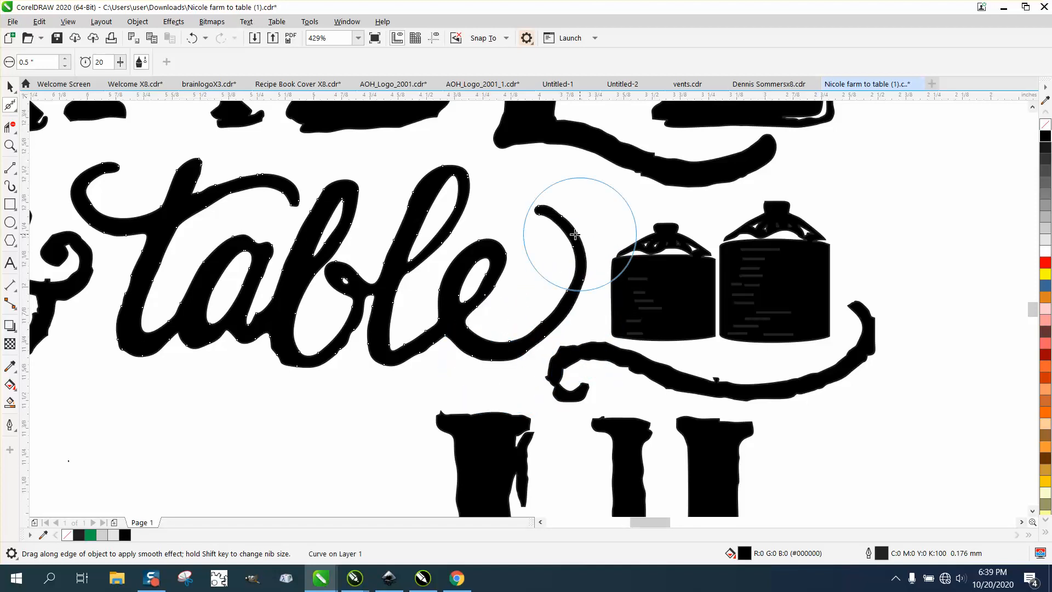
pyautogui.moveTo(403, 238)
pyautogui.mouseDown()
pyautogui.moveTo(342, 318)
pyautogui.moveTo(340, 344)
pyautogui.moveTo(286, 334)
pyautogui.mouseUp()
# Step: Nudge the smoothed script word "table" 8 inches left so it sits above the S and O in the clean copy
pyautogui.scroll(-7, 285, 331)
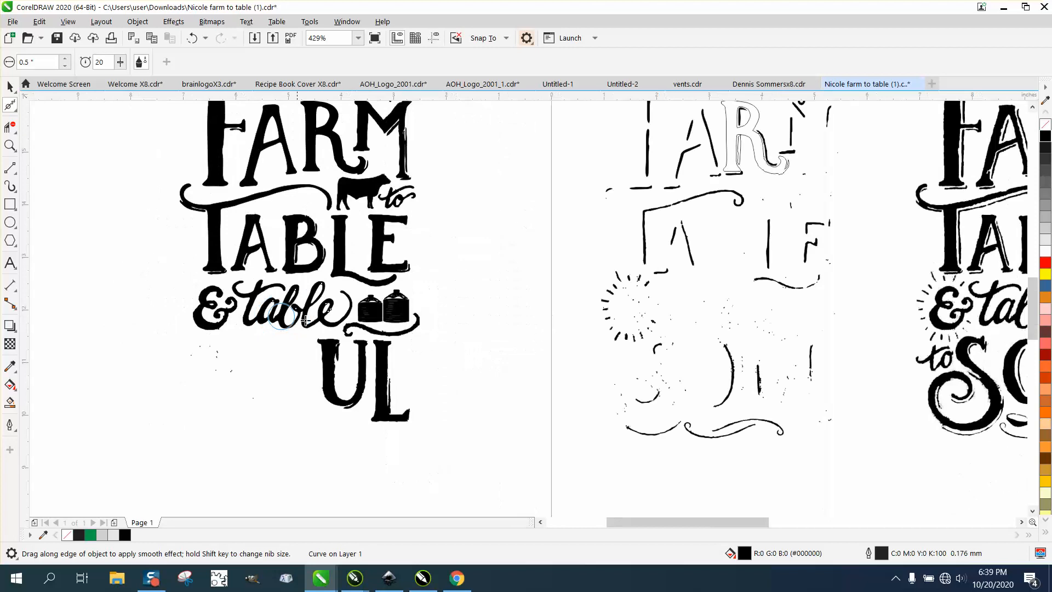
pyautogui.click(13, 88)
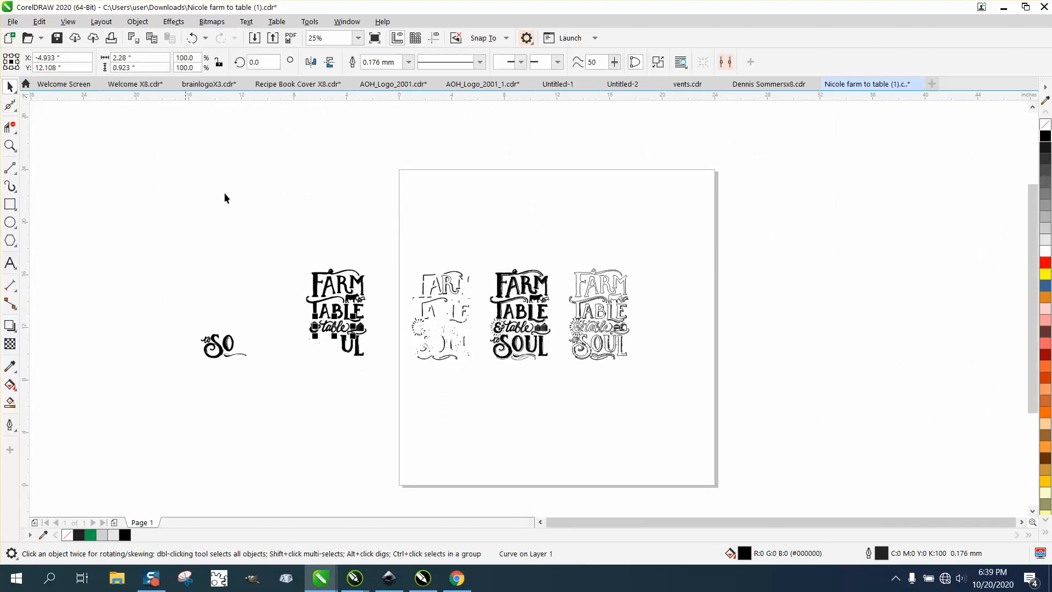
pyautogui.press('Left')
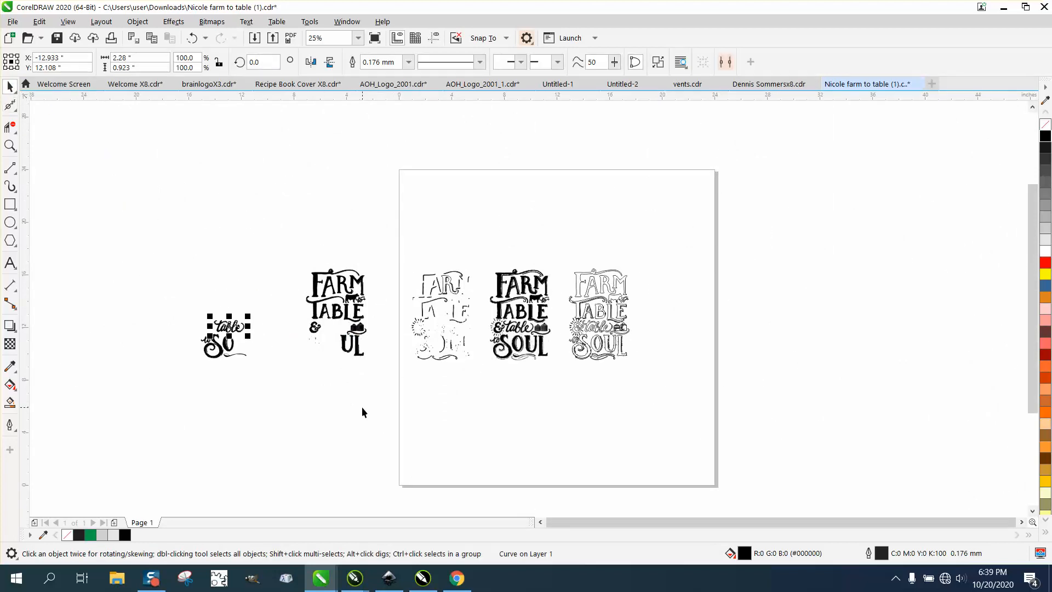
# Step: Nudge the O's long curved highlight stroke 8 inches left, out of the leftover fragments and next to the letter U
pyautogui.click(10, 146)
pyautogui.click(524, 374)
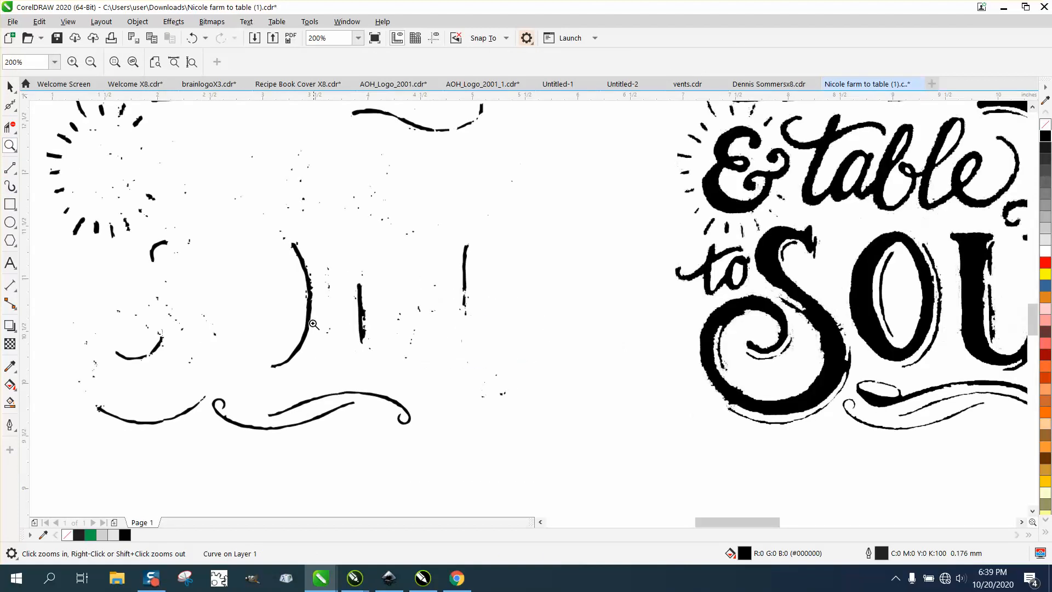
pyautogui.click(9, 87)
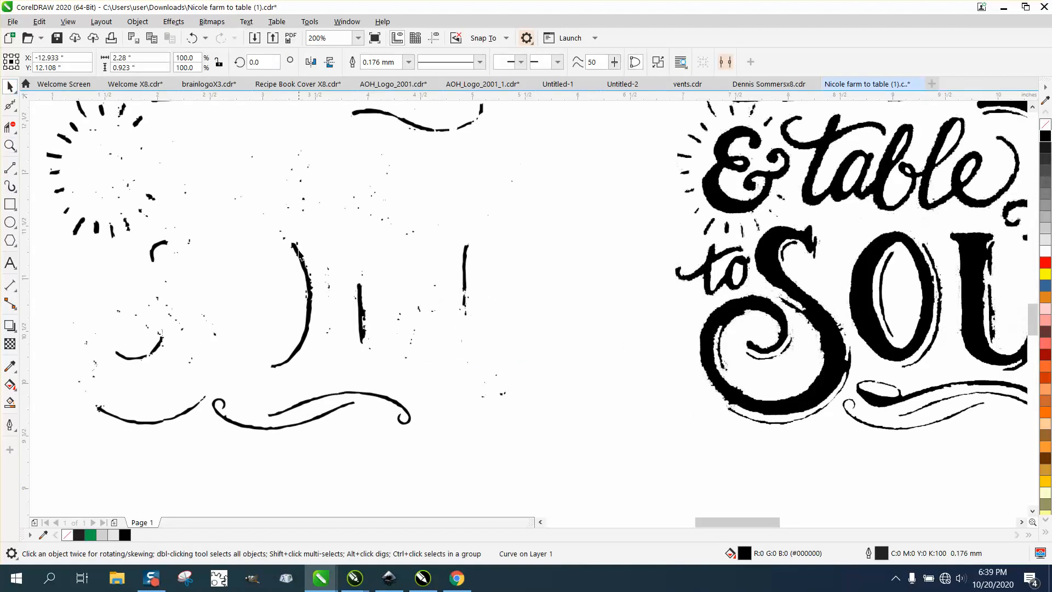
pyautogui.click(298, 254)
pyautogui.scroll(-2, 491, 334)
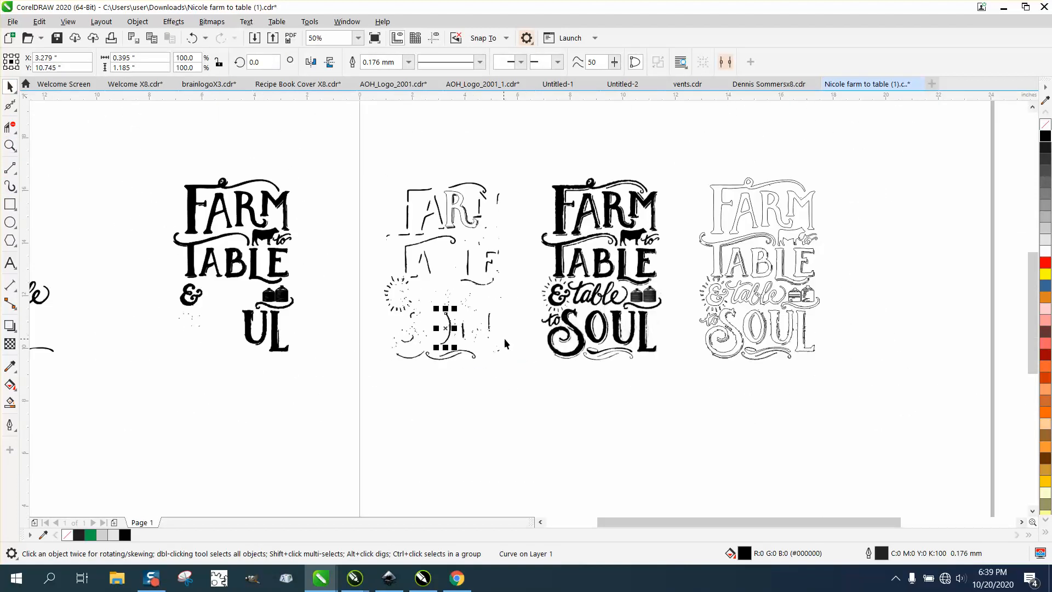
pyautogui.press('Left')
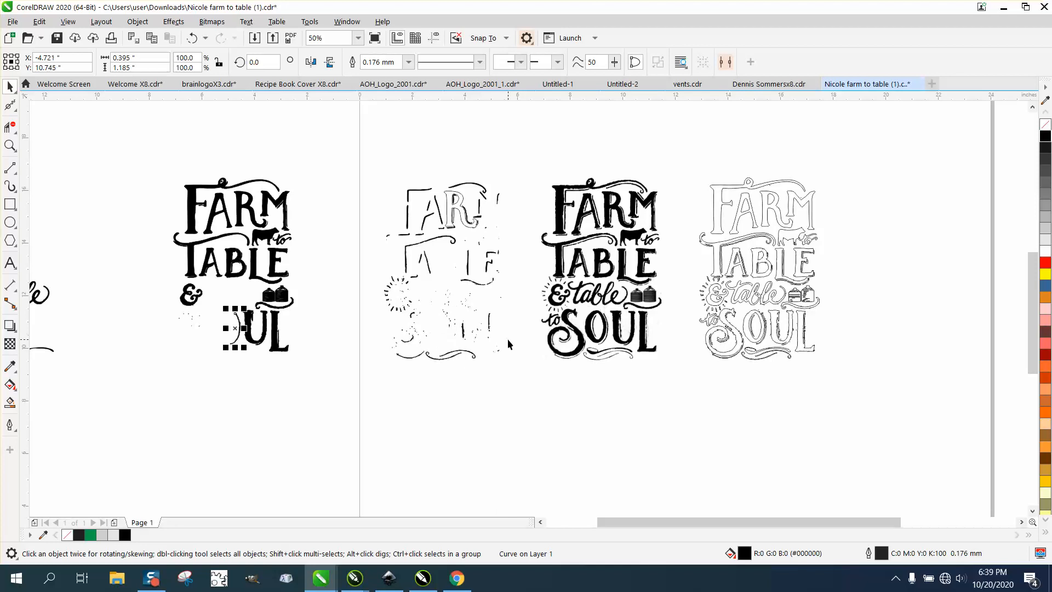
# Step: Smooth the curved highlight stroke beside the U and move it 8 inches left onto the O in the clean copy
pyautogui.click(10, 146)
pyautogui.moveTo(217, 305); pyautogui.dragTo(329, 383)
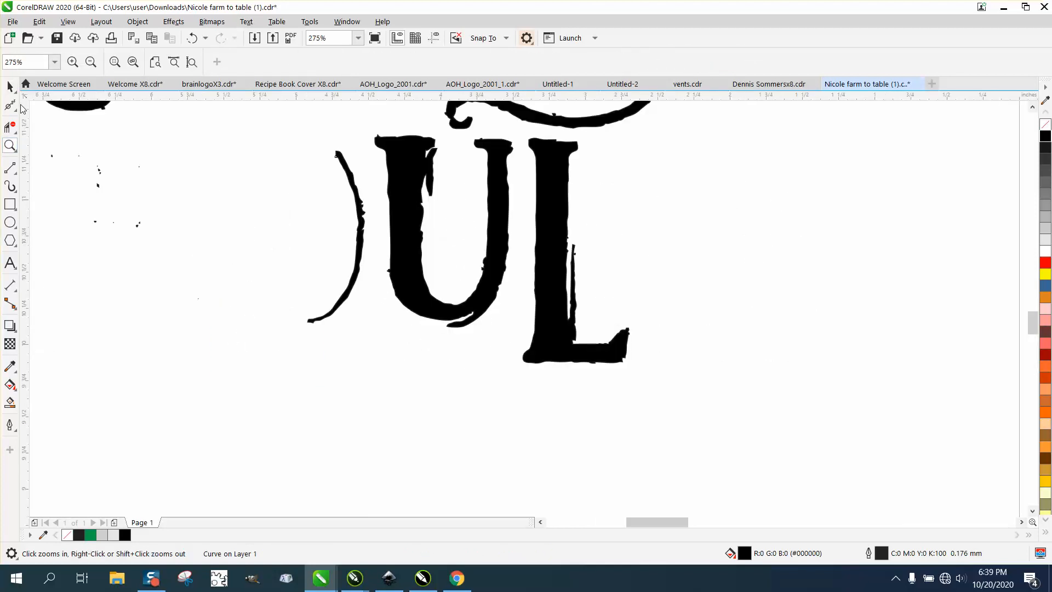
pyautogui.click(9, 105)
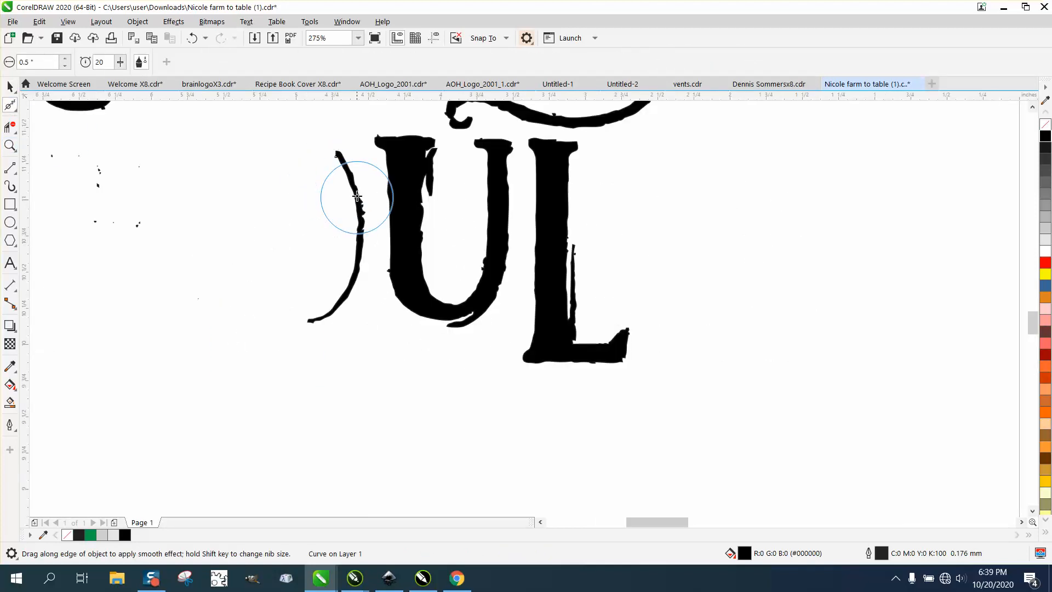
pyautogui.moveTo(357, 196)
pyautogui.mouseDown()
pyautogui.moveTo(344, 164)
pyautogui.moveTo(363, 213)
pyautogui.moveTo(352, 290)
pyautogui.moveTo(333, 324)
pyautogui.moveTo(363, 241)
pyautogui.moveTo(364, 205)
pyautogui.moveTo(363, 218)
pyautogui.moveTo(342, 160)
pyautogui.moveTo(356, 248)
pyautogui.mouseUp()
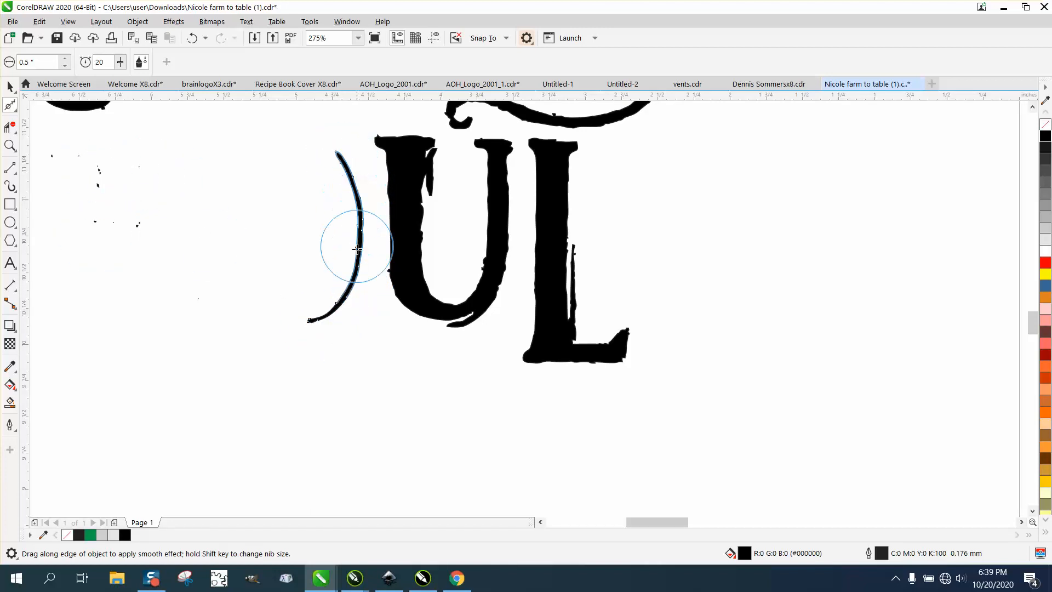
pyautogui.scroll(-5, 559, 329)
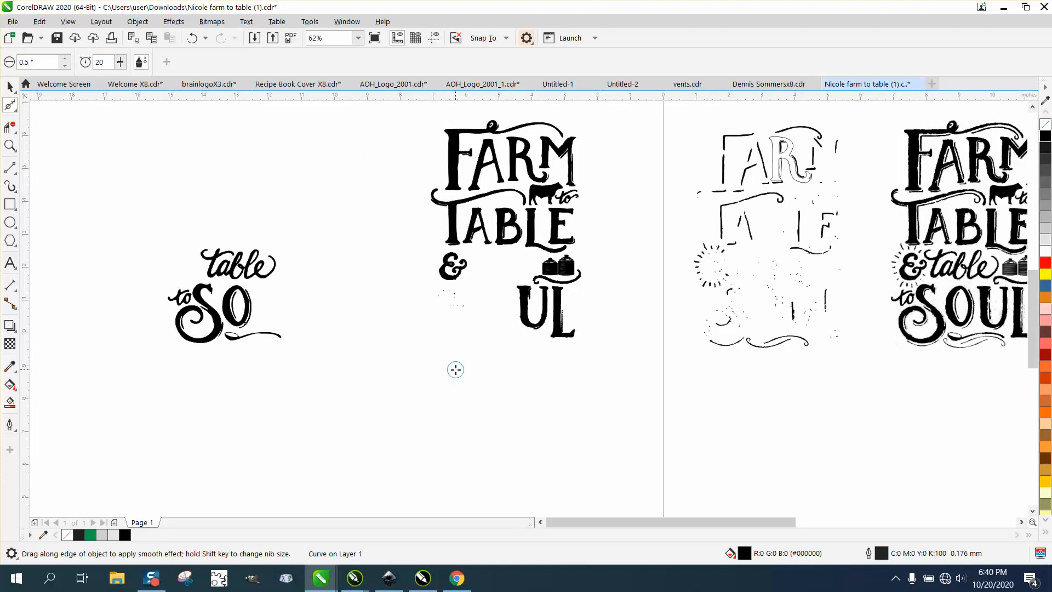
# Step: Move the cow out to the empty area above "table" in the clean copy and smooth its outline with the Smooth tool
pyautogui.click(10, 86)
pyautogui.moveTo(547, 194); pyautogui.dragTo(283, 195)
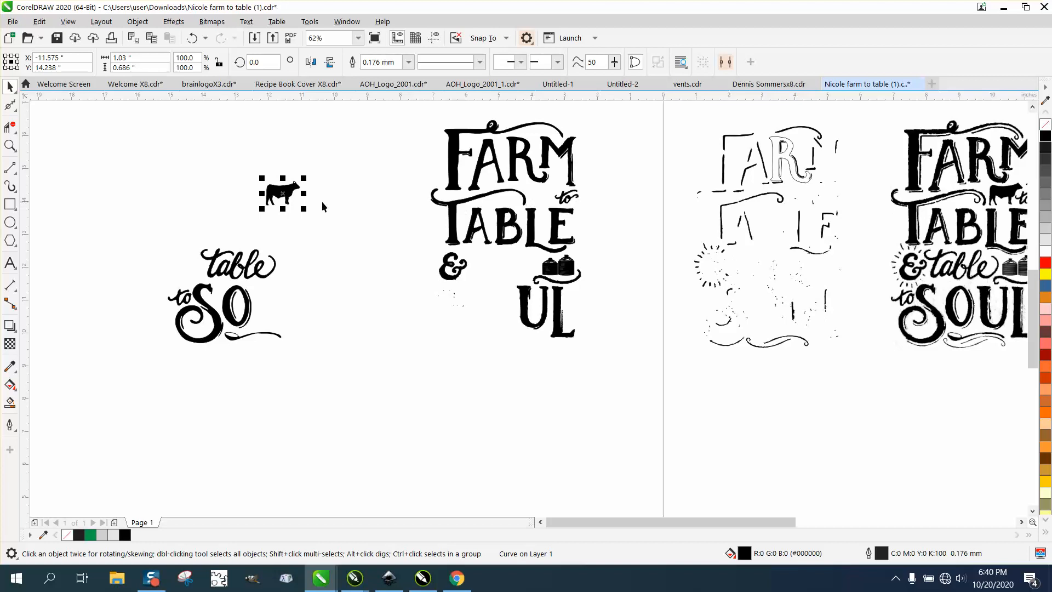
pyautogui.click(10, 145)
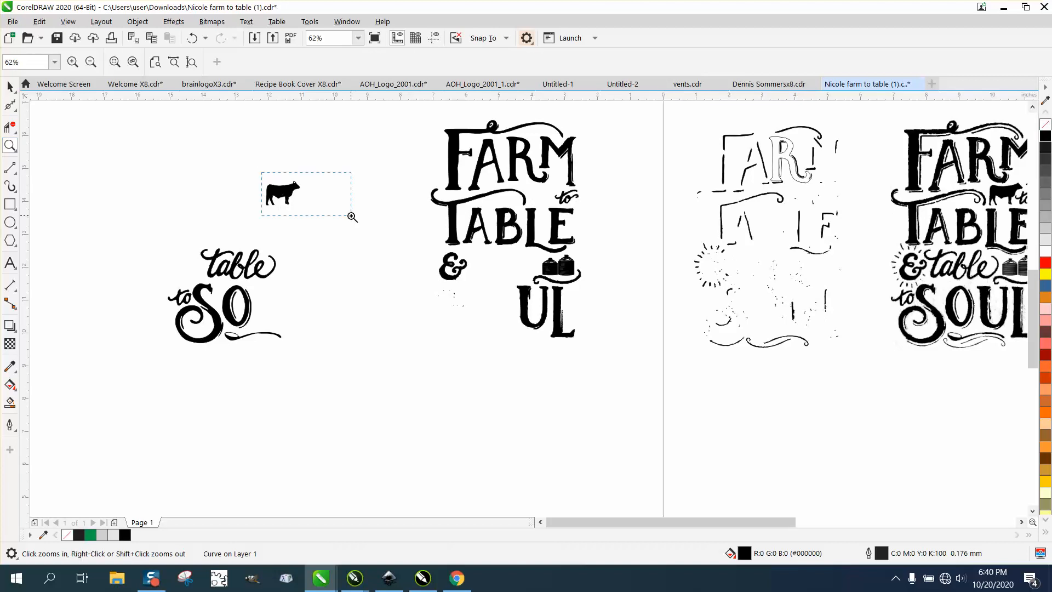
pyautogui.moveTo(351, 218); pyautogui.dragTo(352, 219)
pyautogui.click(10, 105)
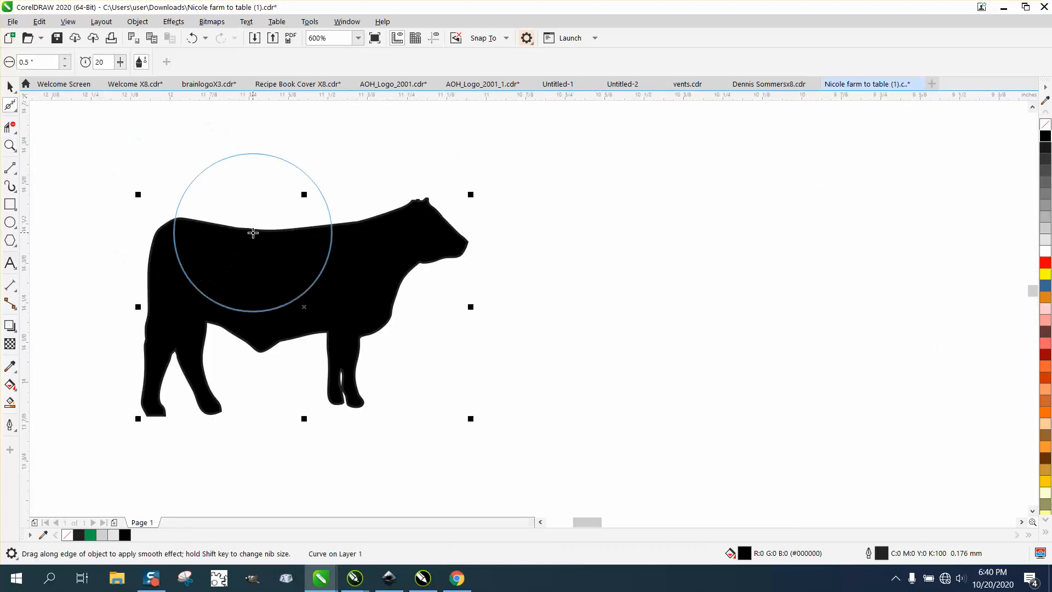
pyautogui.moveTo(288, 252)
pyautogui.mouseDown()
pyautogui.moveTo(336, 245)
pyautogui.moveTo(183, 263)
pyautogui.moveTo(170, 352)
pyautogui.moveTo(305, 329)
pyautogui.moveTo(259, 319)
pyautogui.mouseUp()
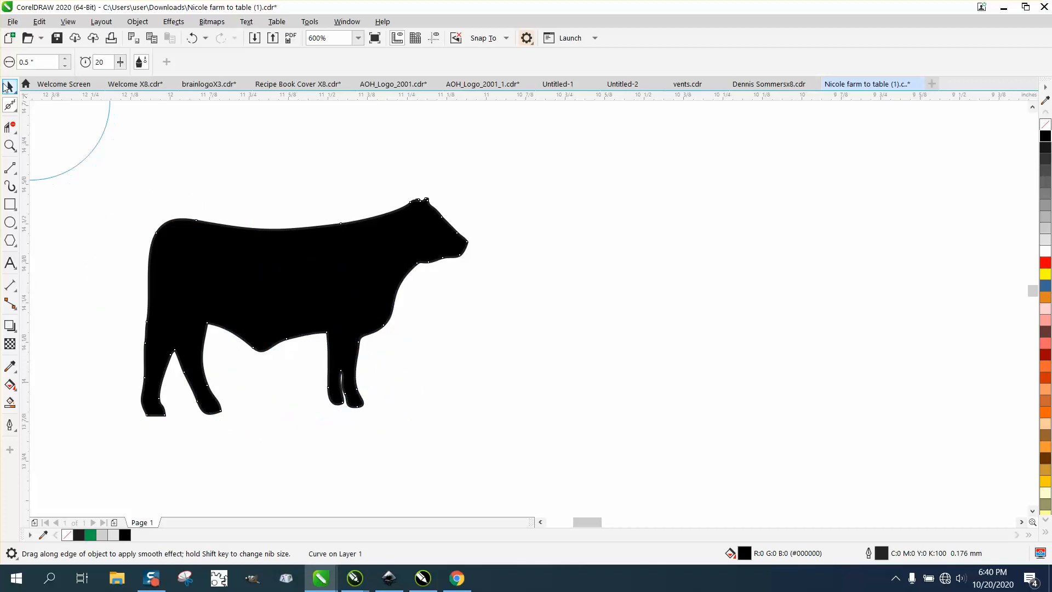
pyautogui.scroll(-3, 384, 276)
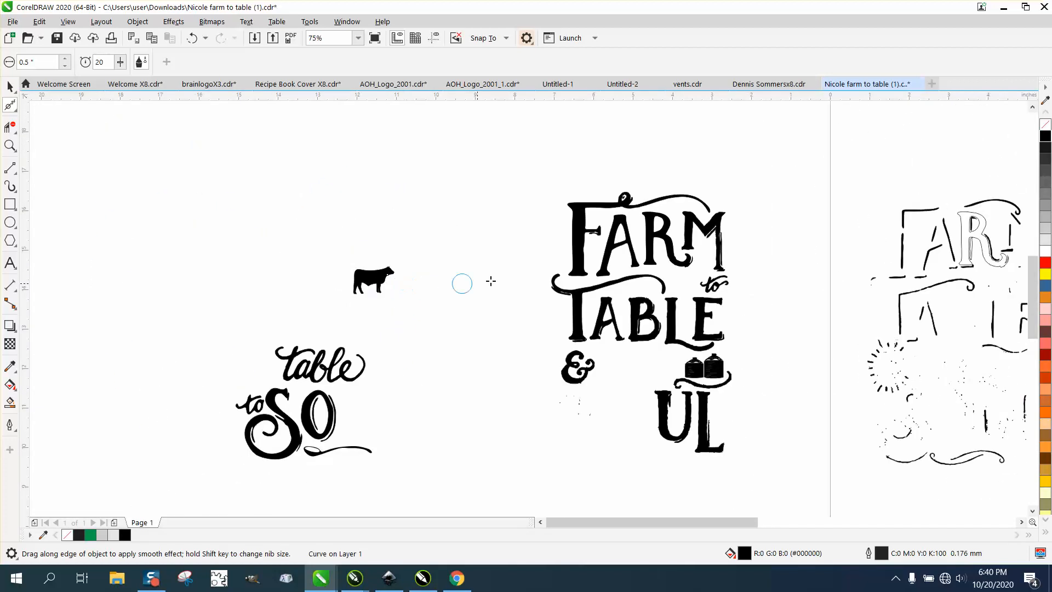
pyautogui.scroll(-1, 462, 274)
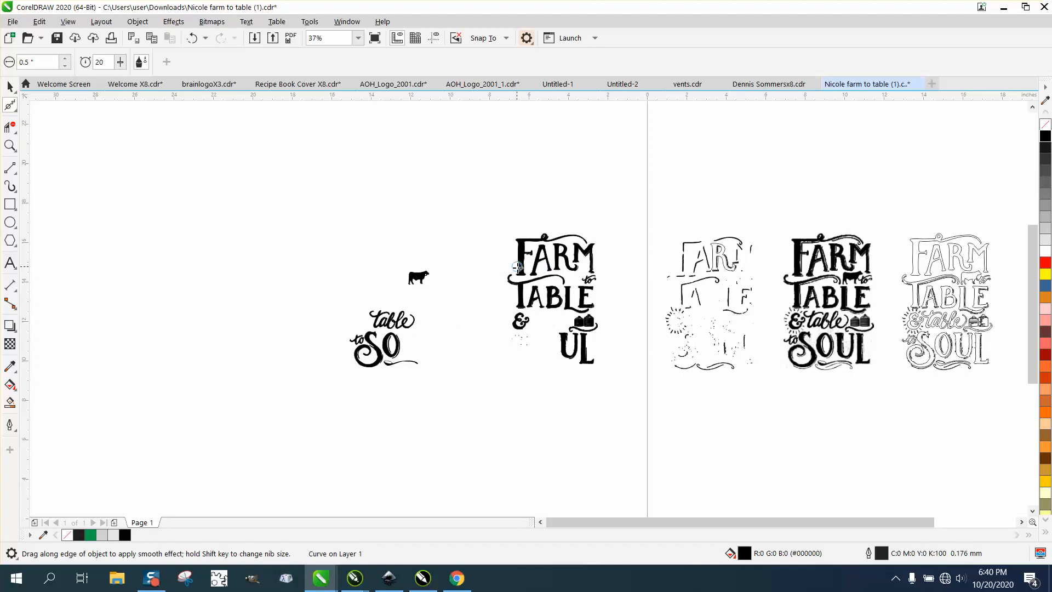
# Step: Nudge the letter F of FARM with its attached swash 8 inches left into the clean copy
pyautogui.press('space')
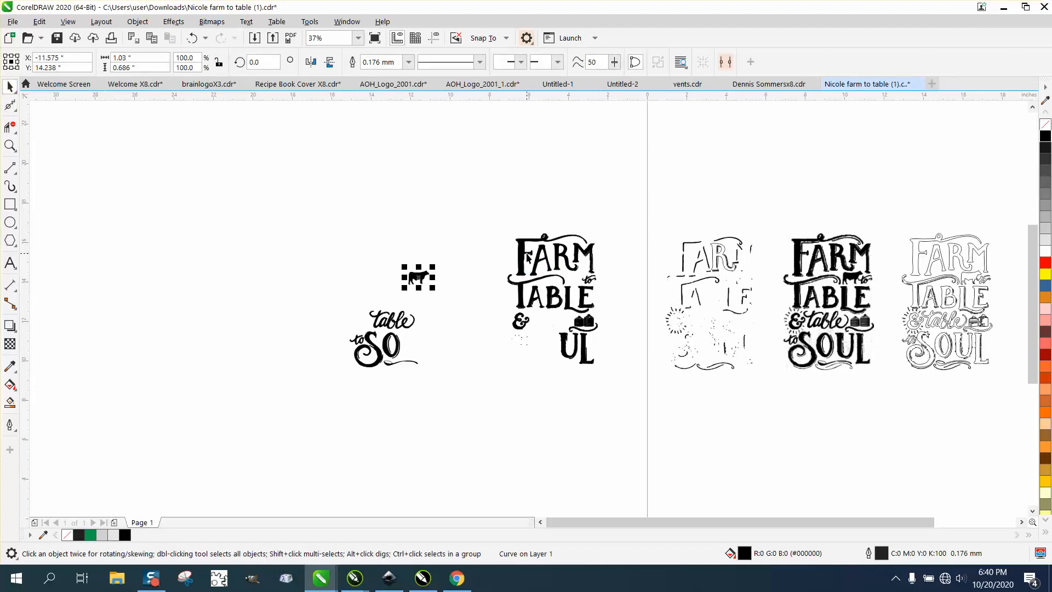
pyautogui.click(521, 254)
pyautogui.press('Left')
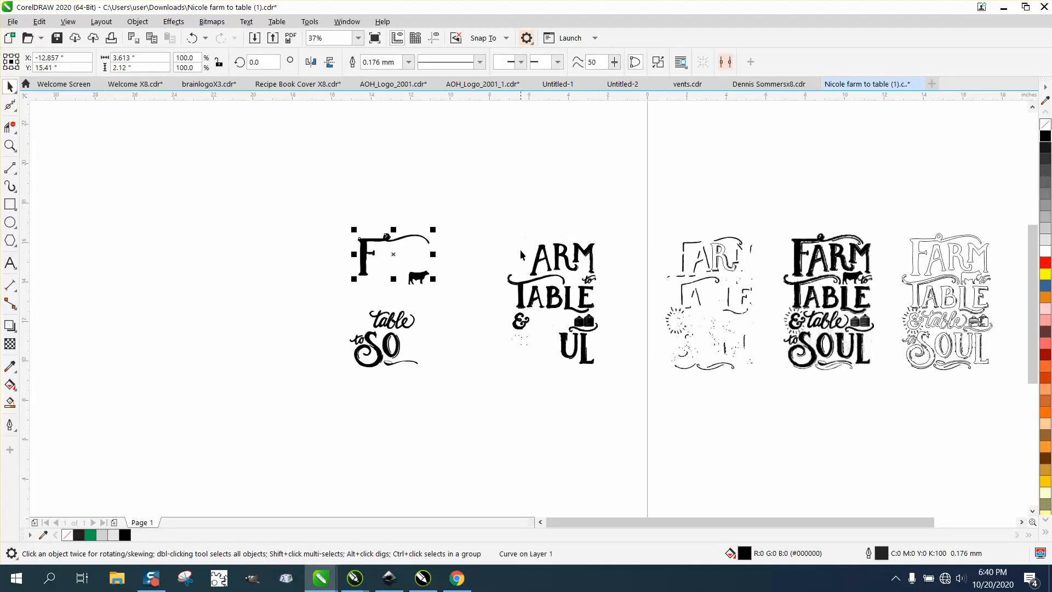
# Step: Smooth the small loop on top of the F's swash, inside and out, with the Smooth tool
pyautogui.click(11, 146)
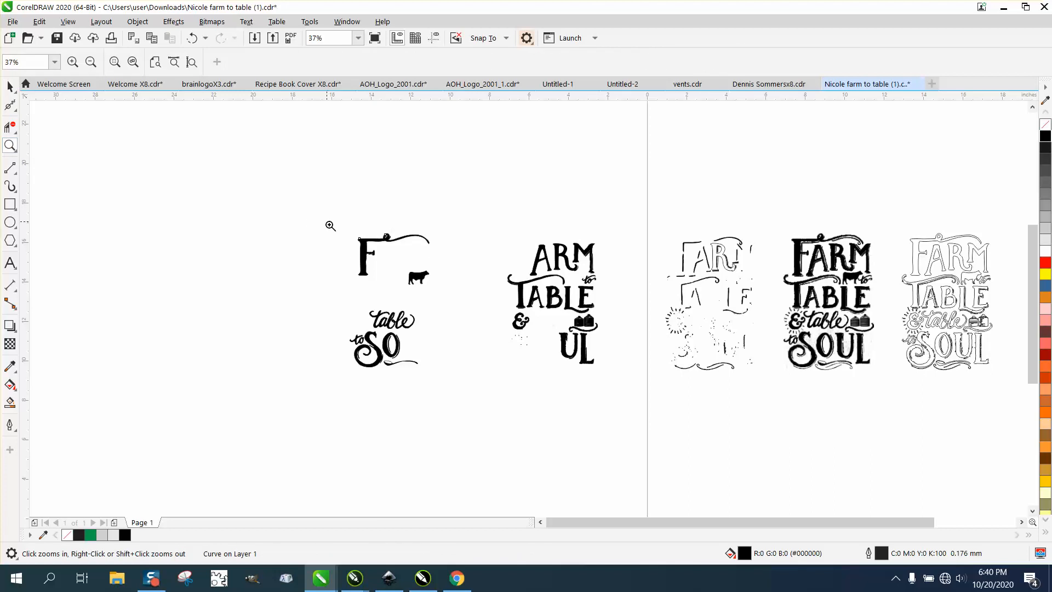
pyautogui.moveTo(329, 227); pyautogui.dragTo(513, 289)
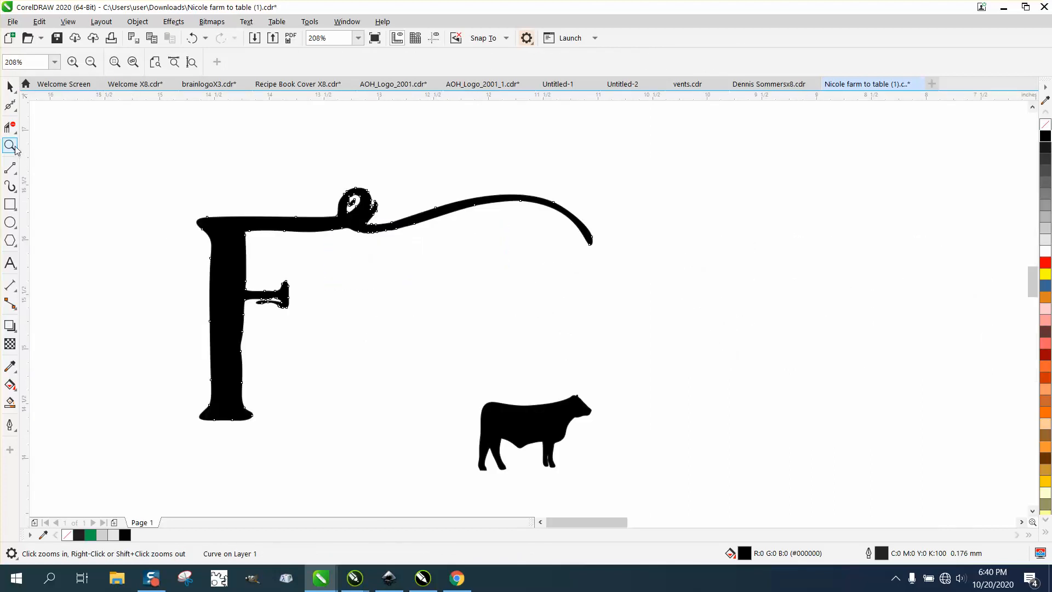
pyautogui.moveTo(294, 177); pyautogui.dragTo(442, 261)
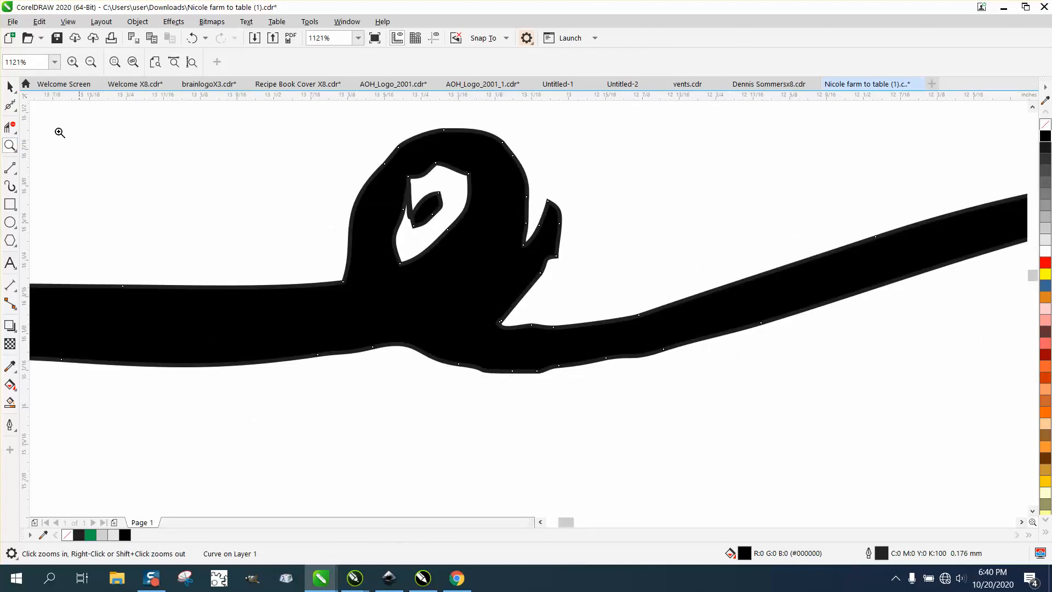
pyautogui.click(10, 105)
pyautogui.moveTo(411, 216)
pyautogui.mouseDown()
pyautogui.moveTo(454, 216)
pyautogui.moveTo(430, 222)
pyautogui.mouseUp()
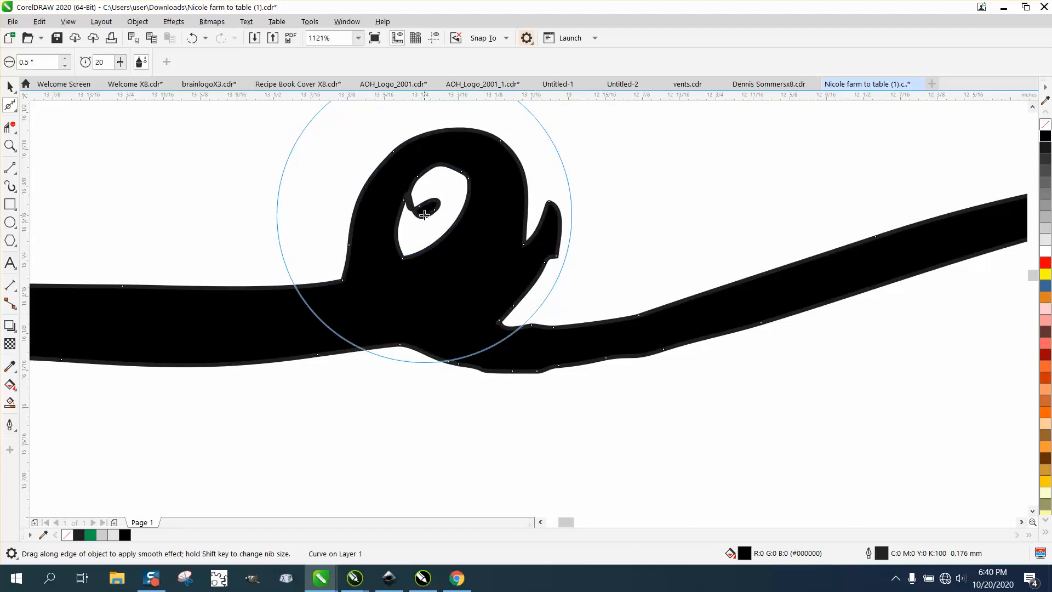
# Step: Delete the nodes of the small curl inside the loop of the F's swash with the Shape tool
pyautogui.click(16, 111)
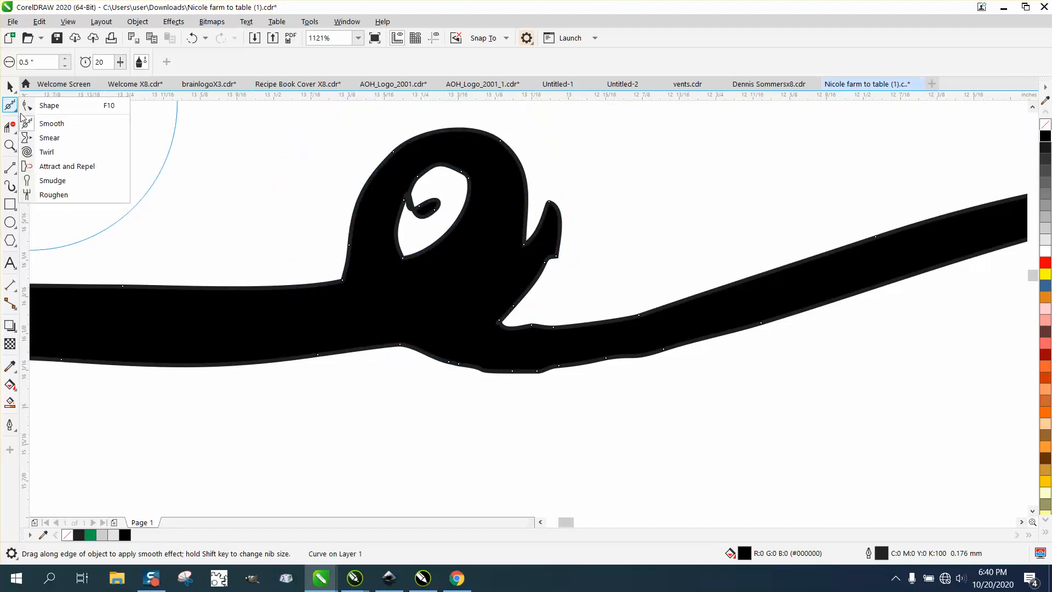
pyautogui.click(50, 106)
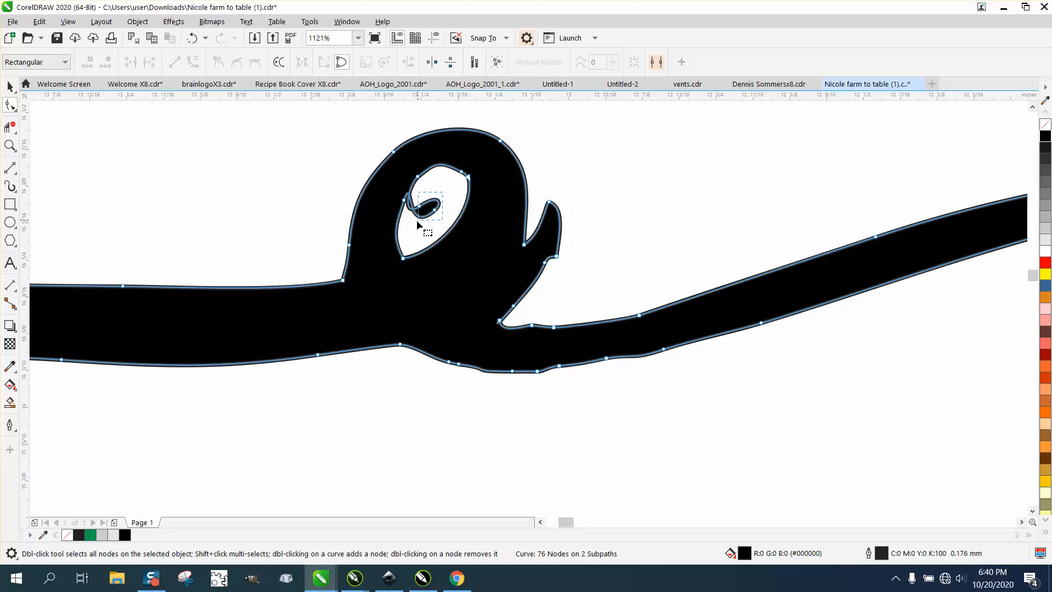
pyautogui.moveTo(416, 219); pyautogui.dragTo(408, 225)
pyautogui.press('Delete')
pyautogui.scroll(-2, 410, 218)
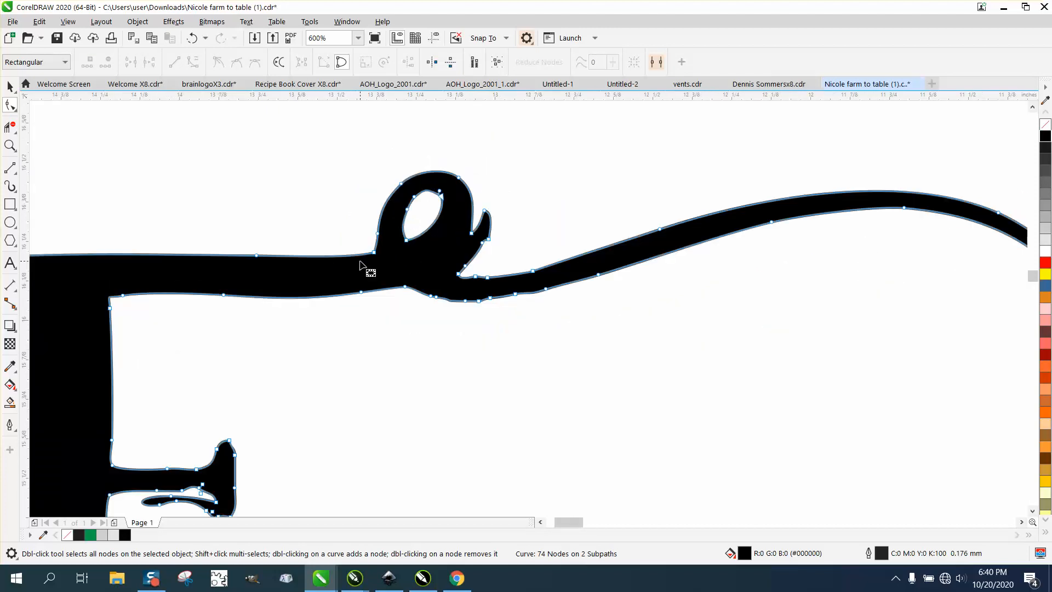
# Step: Smooth the long swash and the middle crossbar of the letter F with the Smooth tool
pyautogui.scroll(-1, 367, 261)
pyautogui.click(13, 145)
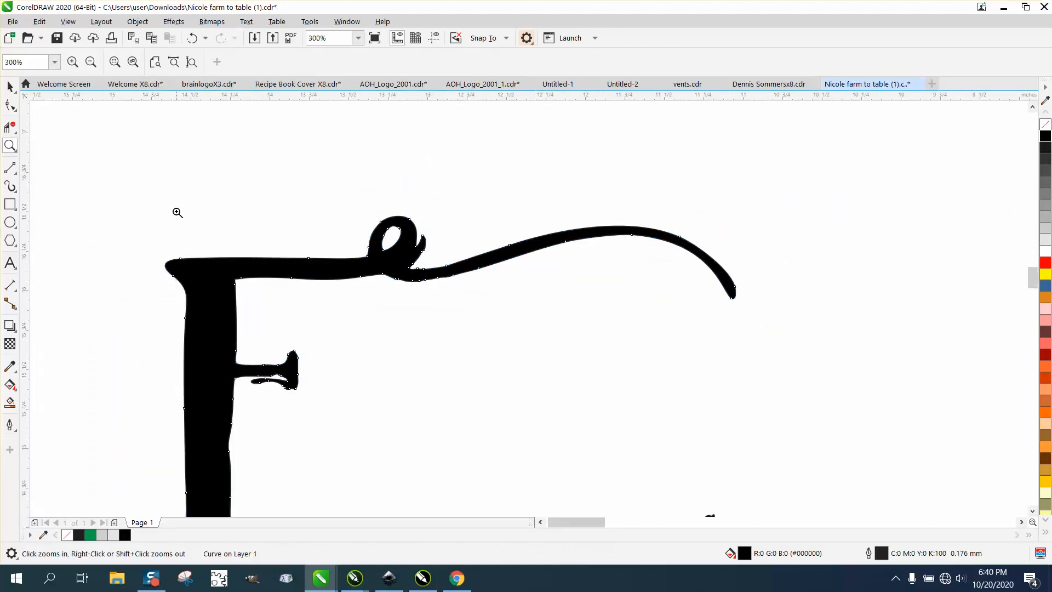
pyautogui.click(11, 106)
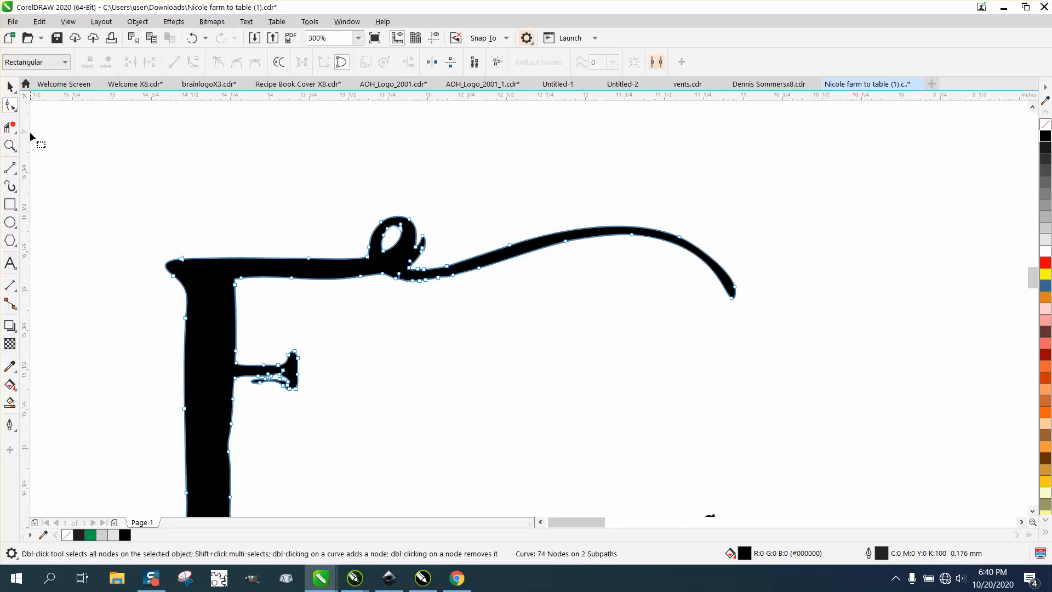
pyautogui.click(16, 114)
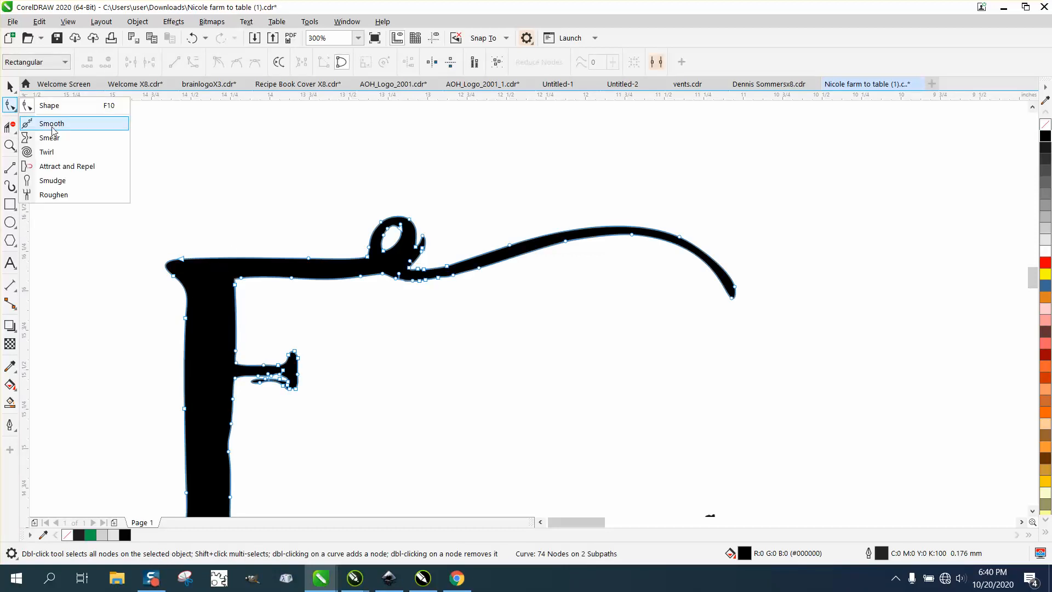
pyautogui.click(39, 122)
pyautogui.moveTo(362, 261)
pyautogui.mouseDown()
pyautogui.moveTo(404, 247)
pyautogui.moveTo(408, 272)
pyautogui.moveTo(526, 245)
pyautogui.moveTo(685, 258)
pyautogui.moveTo(731, 294)
pyautogui.mouseUp()
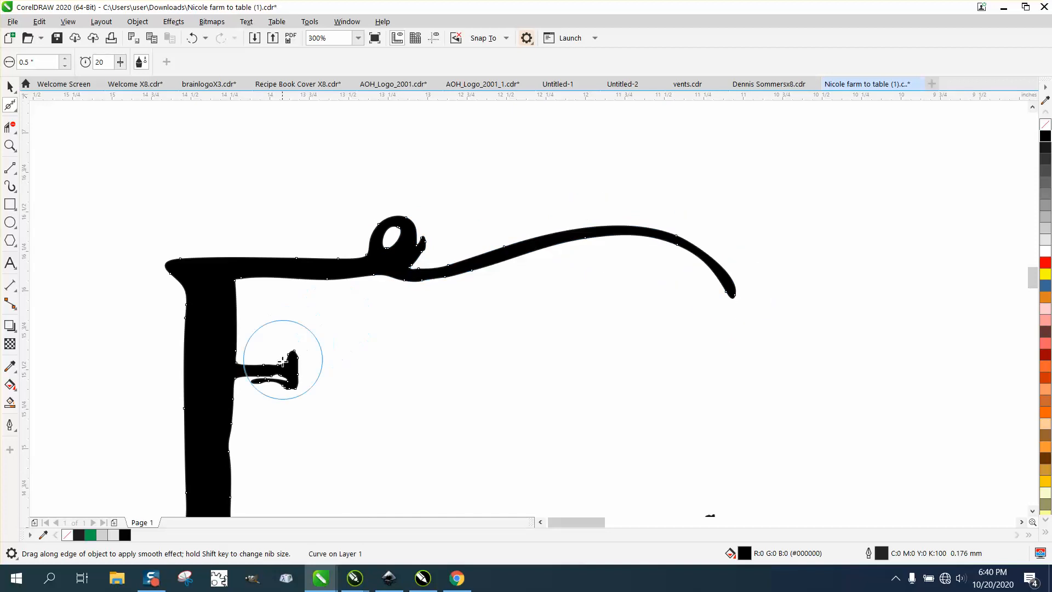
pyautogui.moveTo(274, 364)
pyautogui.mouseDown()
pyautogui.moveTo(235, 373)
pyautogui.moveTo(221, 304)
pyautogui.moveTo(196, 288)
pyautogui.moveTo(214, 391)
pyautogui.moveTo(213, 352)
pyautogui.moveTo(196, 417)
pyautogui.moveTo(223, 422)
pyautogui.moveTo(208, 418)
pyautogui.moveTo(199, 351)
pyautogui.moveTo(211, 397)
pyautogui.moveTo(215, 312)
pyautogui.moveTo(227, 282)
pyautogui.moveTo(246, 278)
pyautogui.moveTo(228, 336)
pyautogui.mouseUp()
pyautogui.scroll(-2, 200, 295)
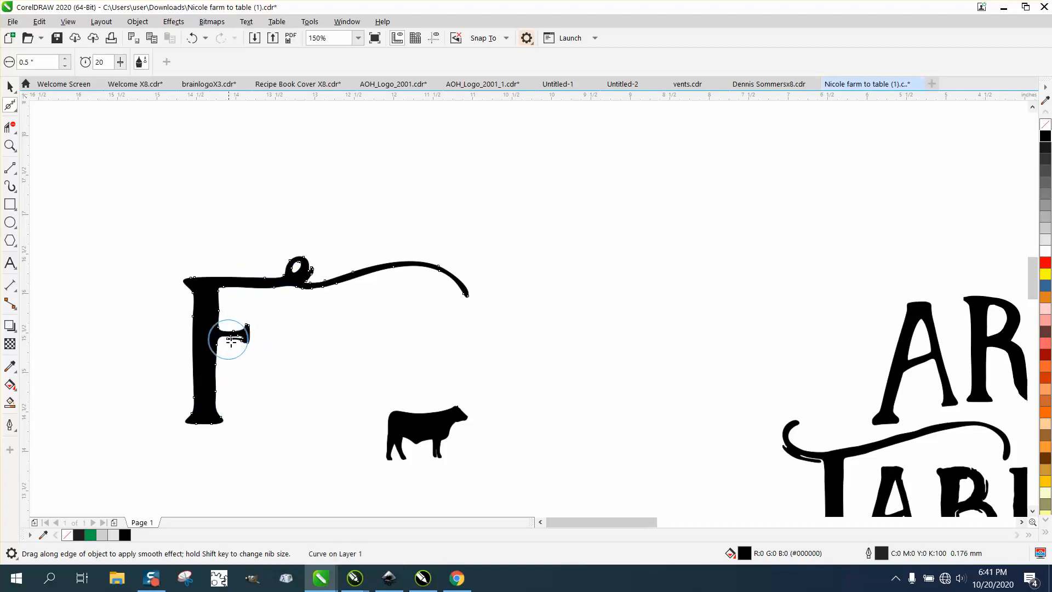
# Step: Nudge the two thin strokes of the flourish below SOUL 8 inches left from the leftover fragments to beneath the letters UL
pyautogui.scroll(-5, 430, 367)
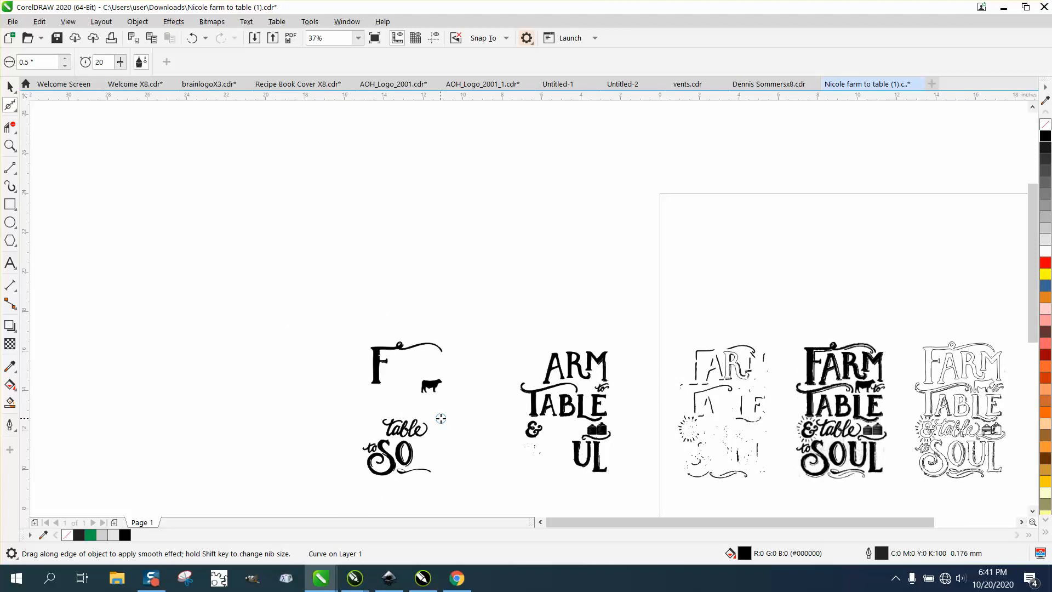
pyautogui.scroll(-2, 352, 384)
pyautogui.click(8, 147)
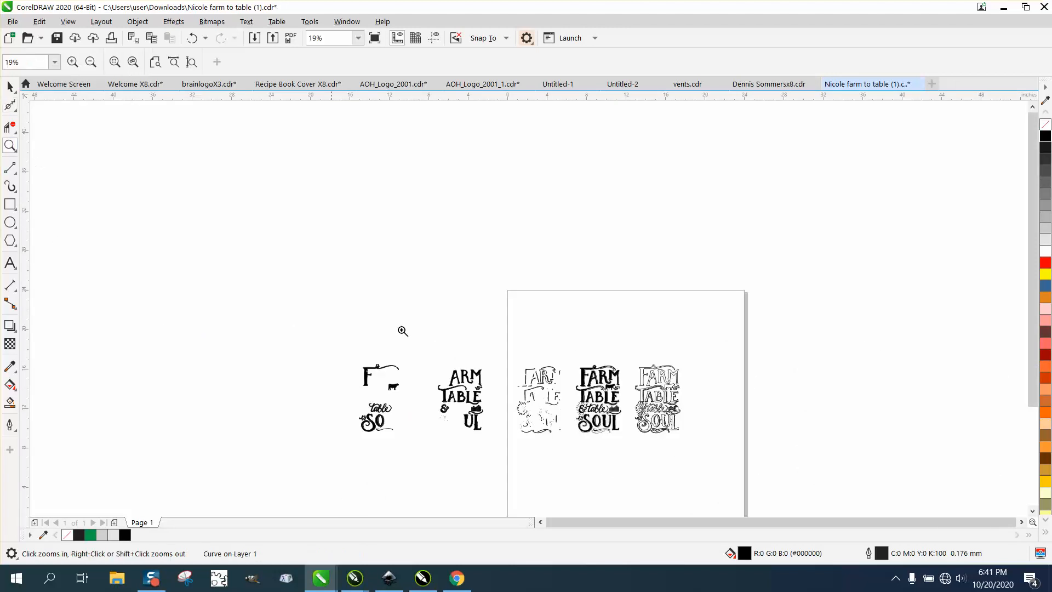
pyautogui.moveTo(520, 359); pyautogui.dragTo(617, 463)
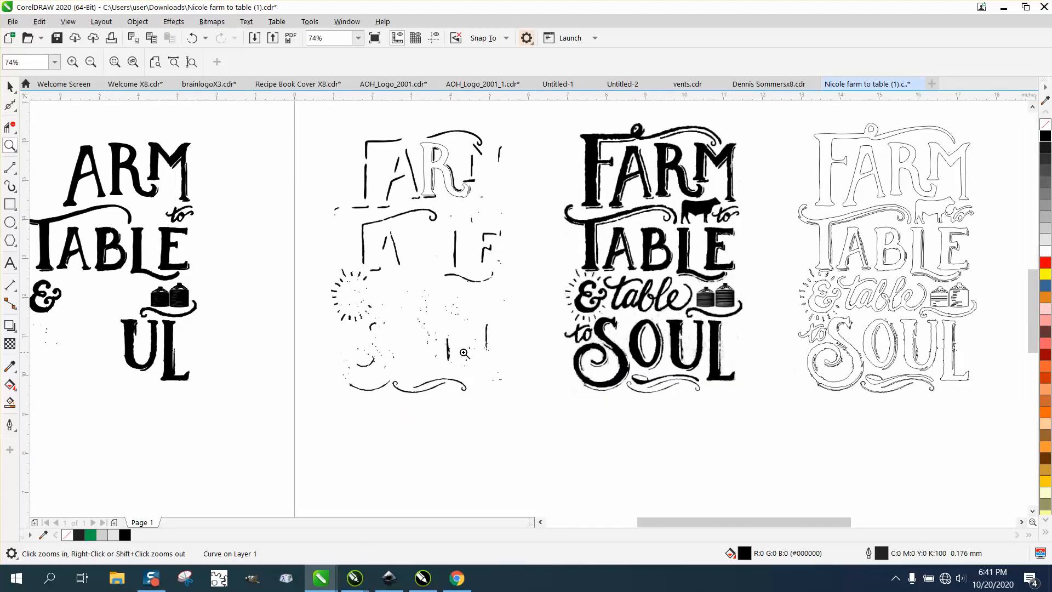
pyautogui.moveTo(399, 290); pyautogui.dragTo(485, 356)
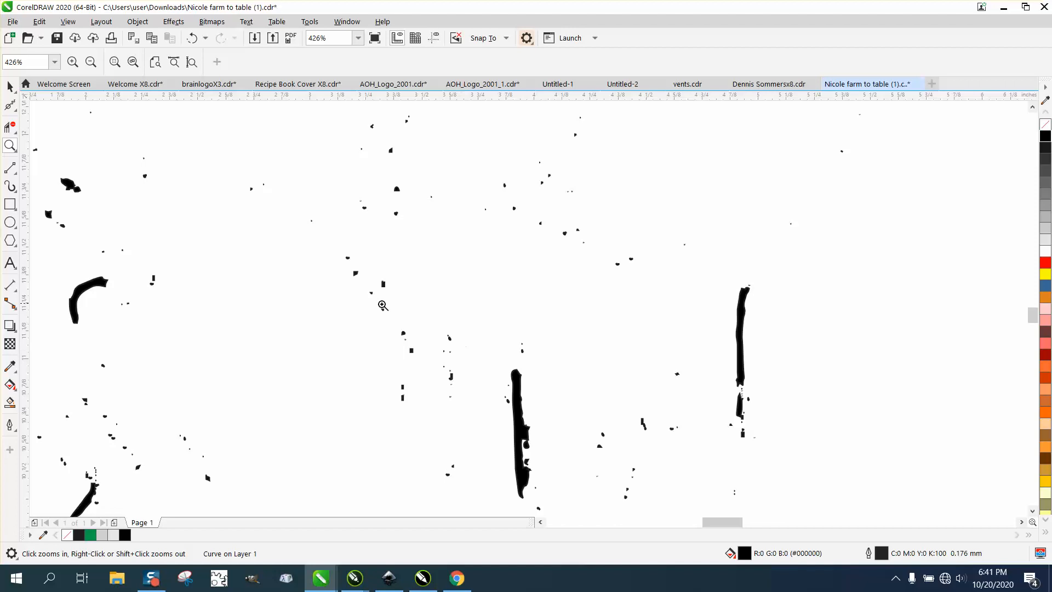
pyautogui.scroll(-2, 384, 318)
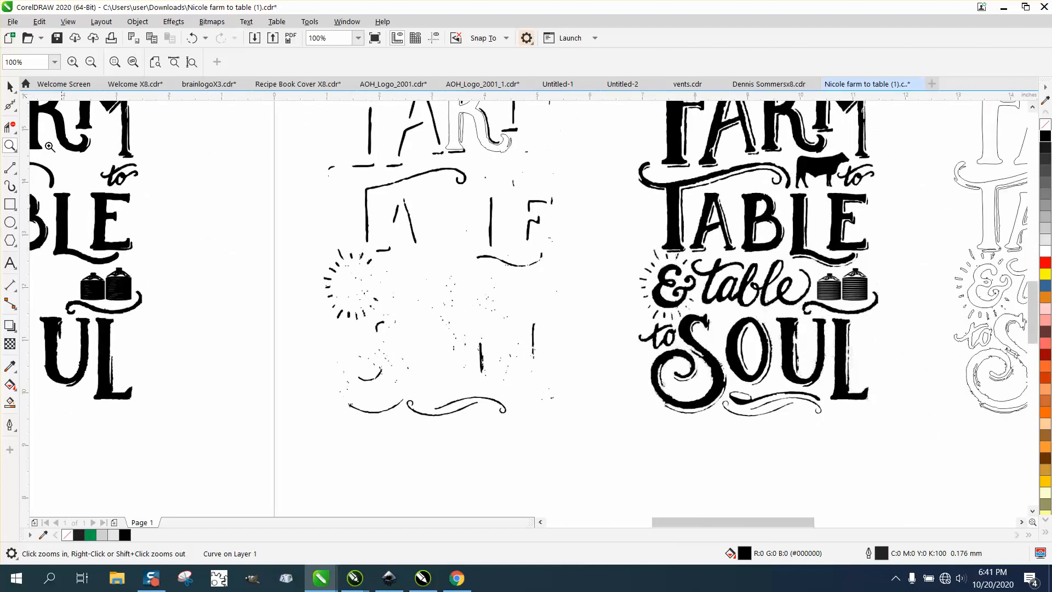
pyautogui.click(10, 87)
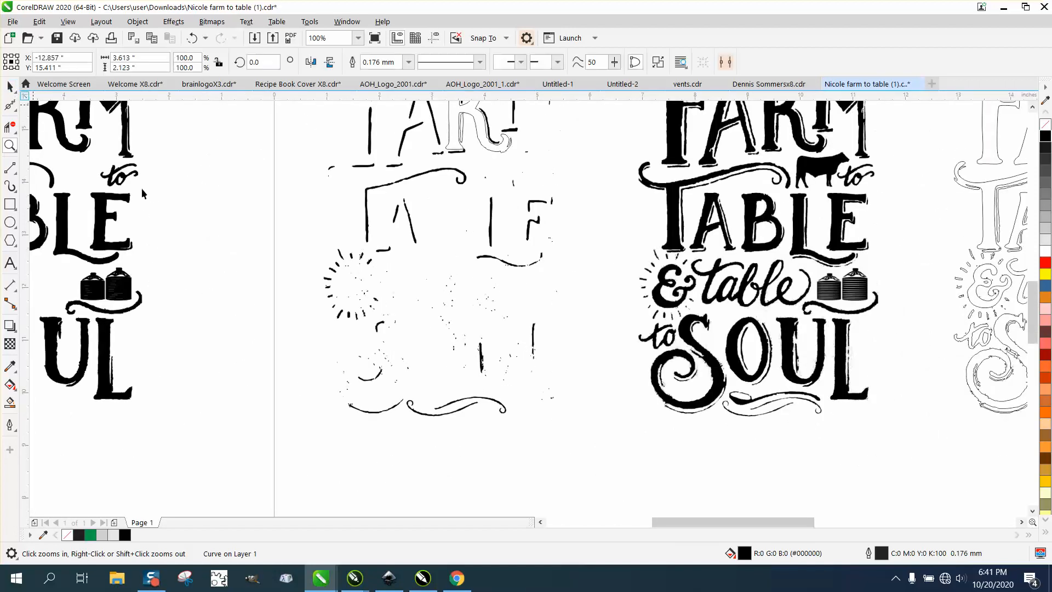
pyautogui.click(493, 401)
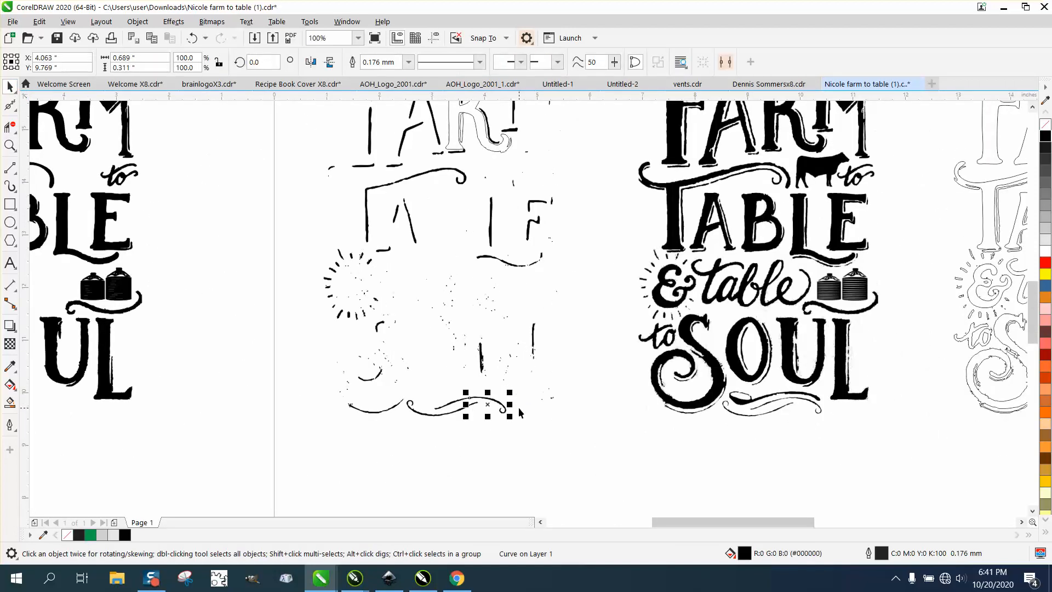
pyautogui.press('Left')
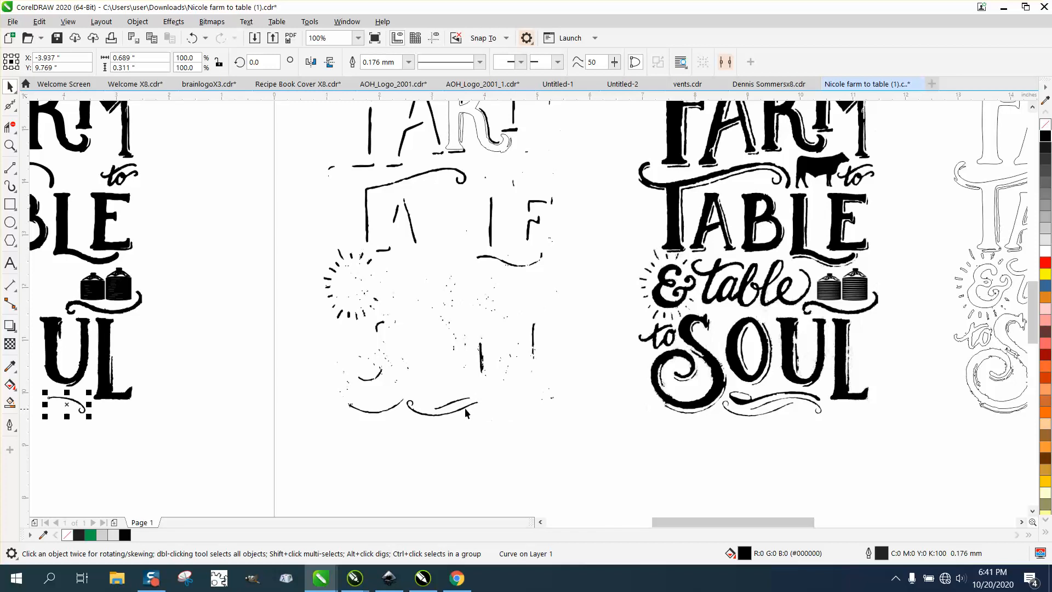
pyautogui.click(459, 401)
pyautogui.press('Left')
# Step: Smooth both strokes of the flourish beneath UL with the Smooth tool
pyautogui.scroll(-1, 481, 416)
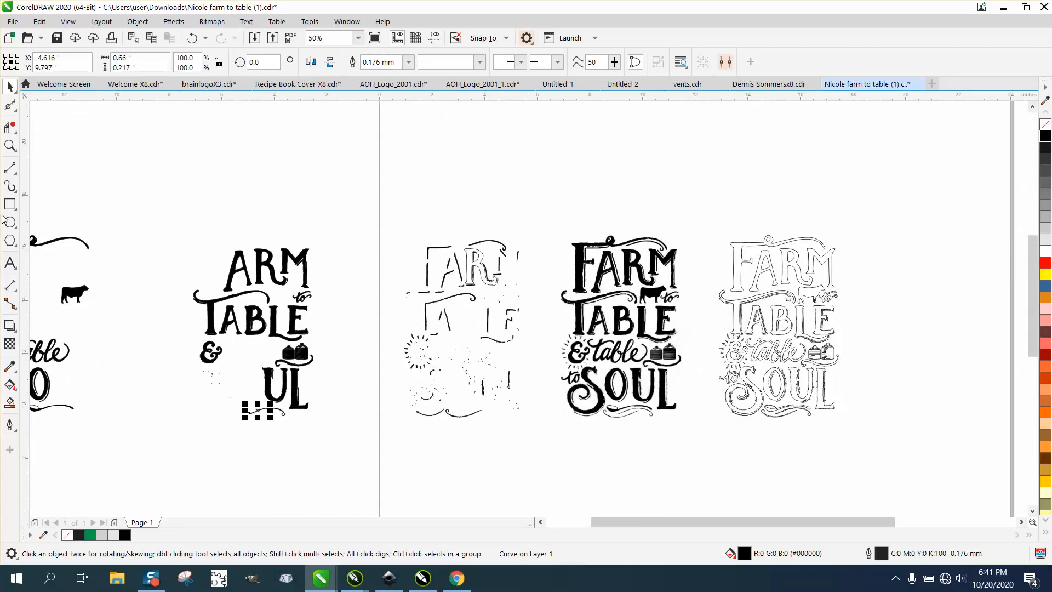
pyautogui.click(10, 145)
pyautogui.moveTo(227, 379); pyautogui.dragTo(359, 431)
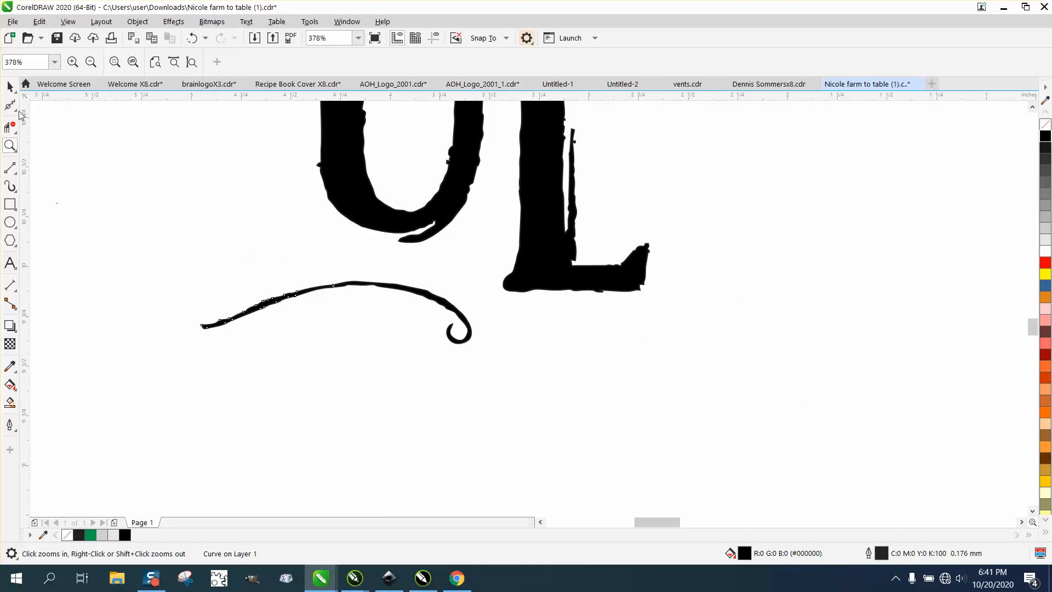
pyautogui.click(11, 105)
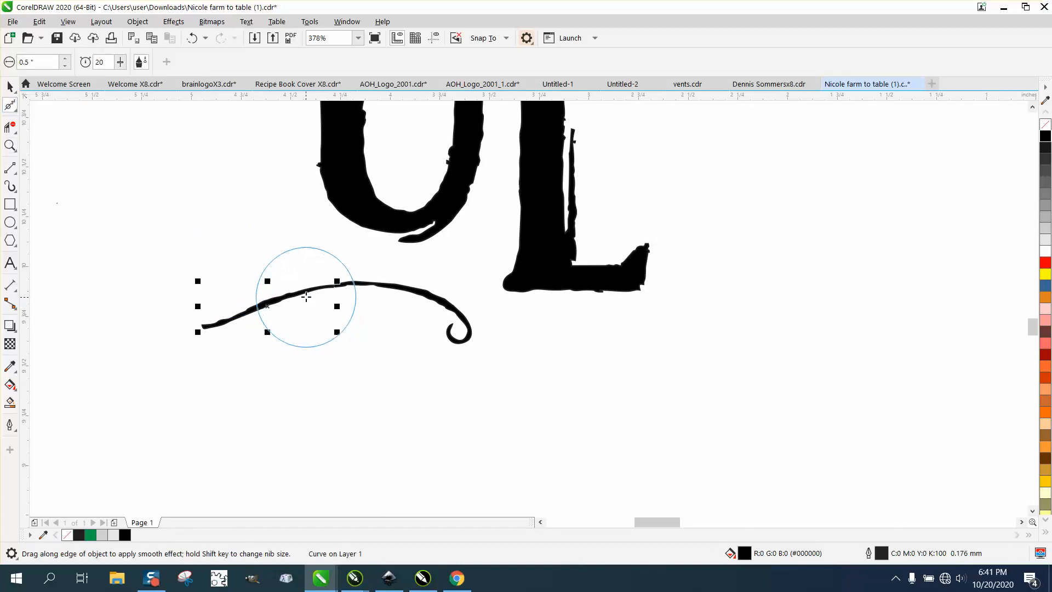
pyautogui.moveTo(306, 297)
pyautogui.mouseDown()
pyautogui.moveTo(245, 317)
pyautogui.moveTo(333, 286)
pyautogui.mouseUp()
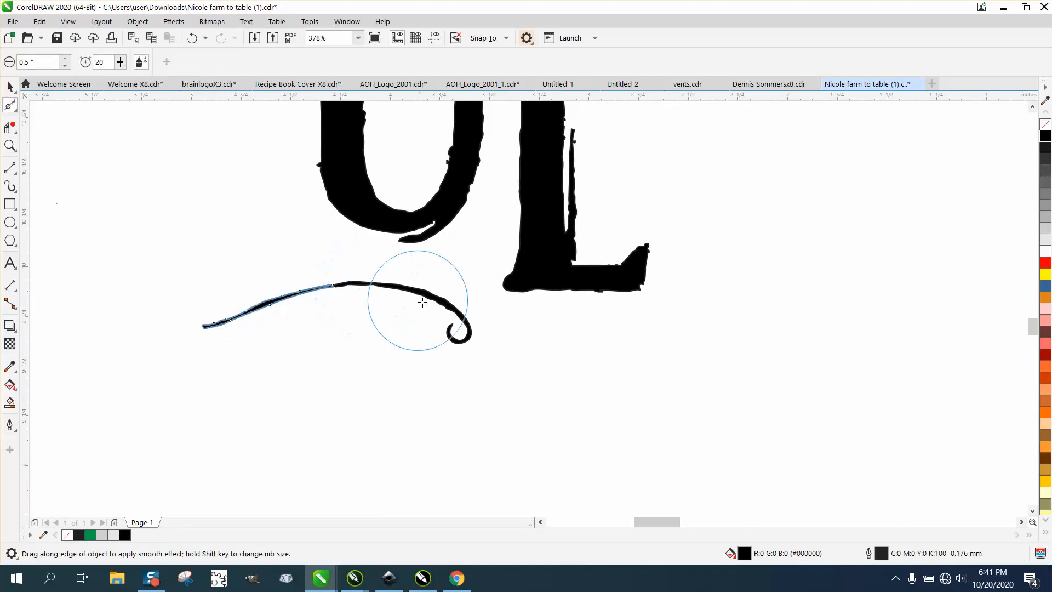
pyautogui.moveTo(422, 302)
pyautogui.mouseDown()
pyautogui.moveTo(460, 327)
pyautogui.moveTo(459, 342)
pyautogui.moveTo(462, 316)
pyautogui.moveTo(448, 302)
pyautogui.moveTo(454, 311)
pyautogui.moveTo(407, 288)
pyautogui.moveTo(360, 284)
pyautogui.moveTo(442, 308)
pyautogui.moveTo(471, 342)
pyautogui.moveTo(450, 312)
pyautogui.moveTo(404, 293)
pyautogui.moveTo(322, 293)
pyautogui.moveTo(405, 318)
pyautogui.mouseUp()
# Step: Remove the black fill from both flourish strokes so only their outlines remain
pyautogui.click(12, 146)
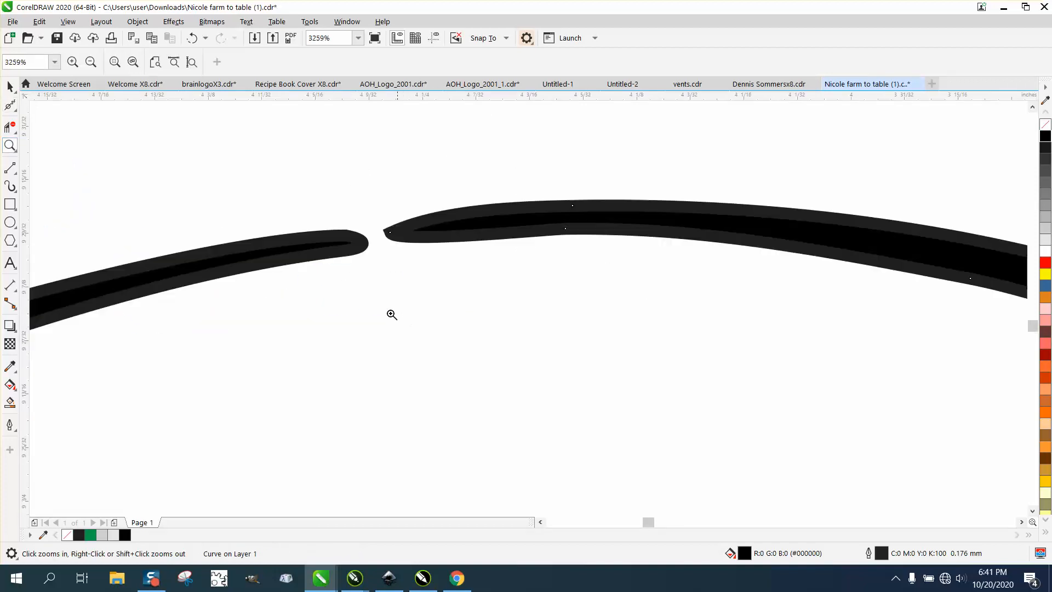
pyautogui.click(10, 127)
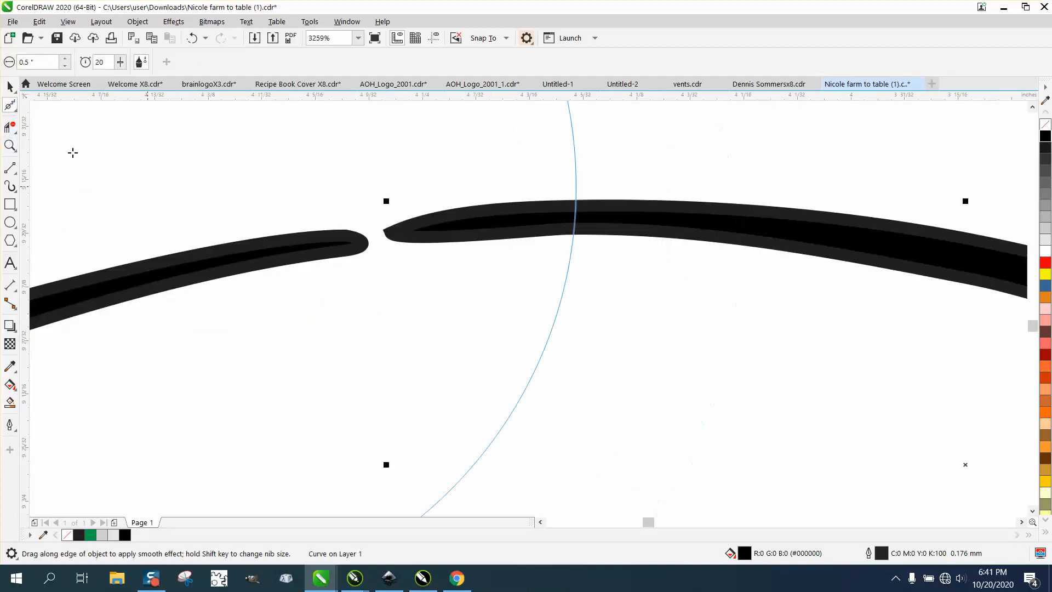
pyautogui.click(10, 86)
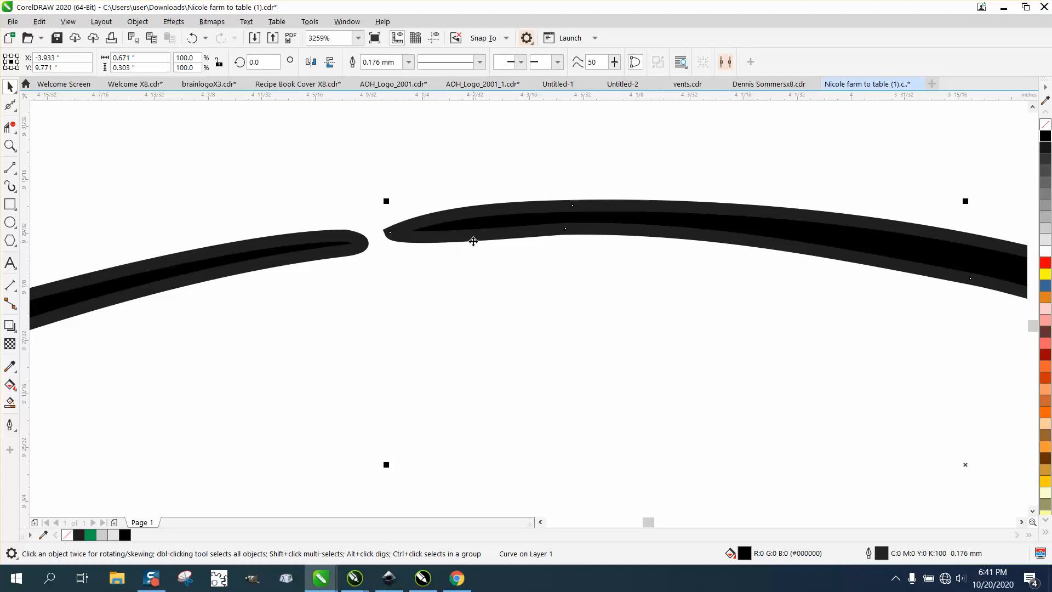
pyautogui.click(1045, 128)
pyautogui.click(351, 243)
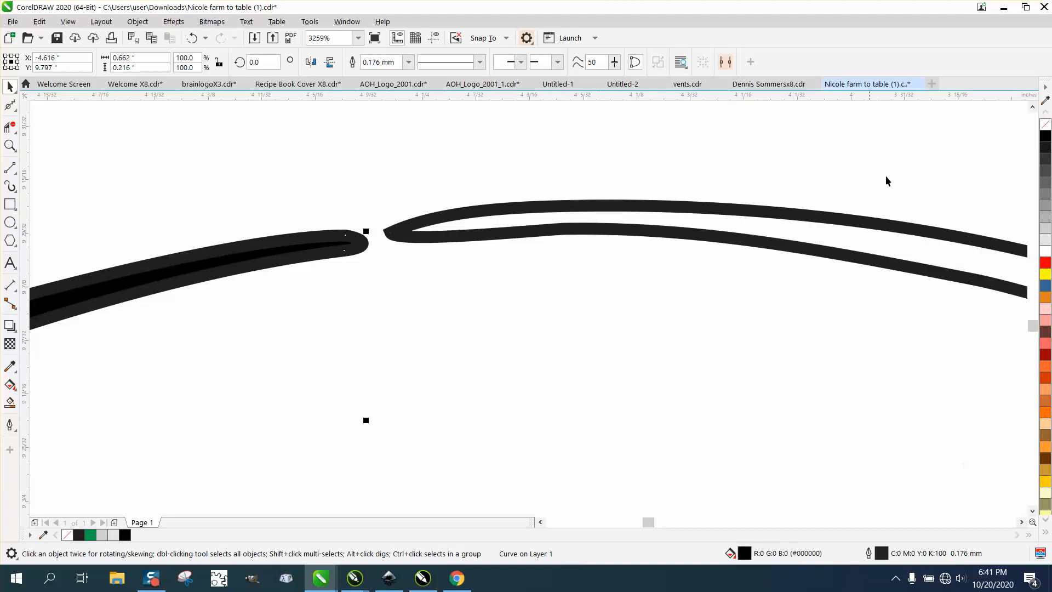
pyautogui.click(1043, 129)
pyautogui.scroll(-4, 559, 282)
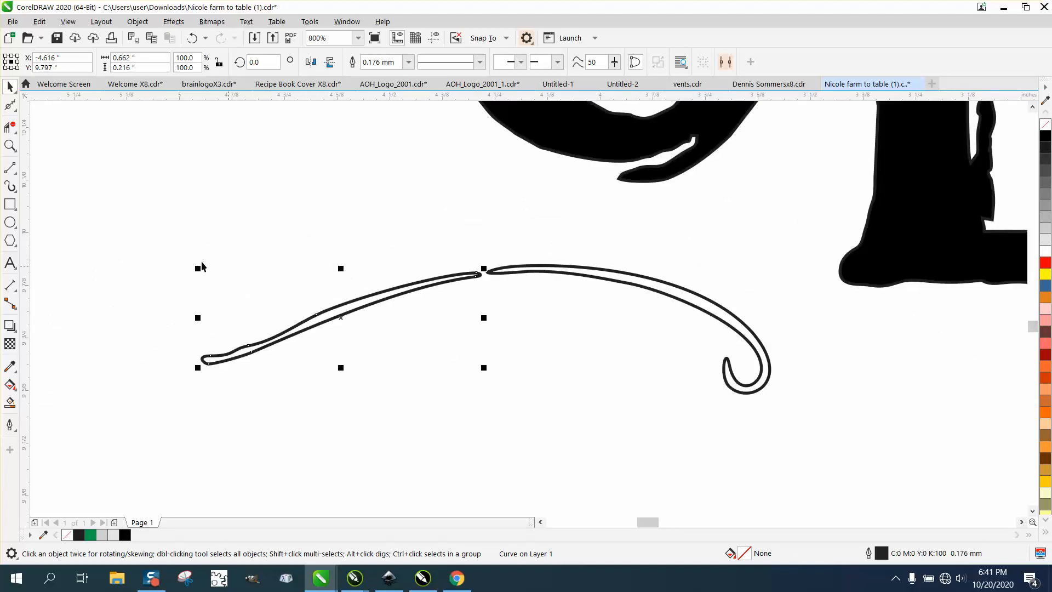
# Step: Select both flourish strokes together and set their outline width to Hairline
pyautogui.moveTo(779, 439); pyautogui.dragTo(779, 441)
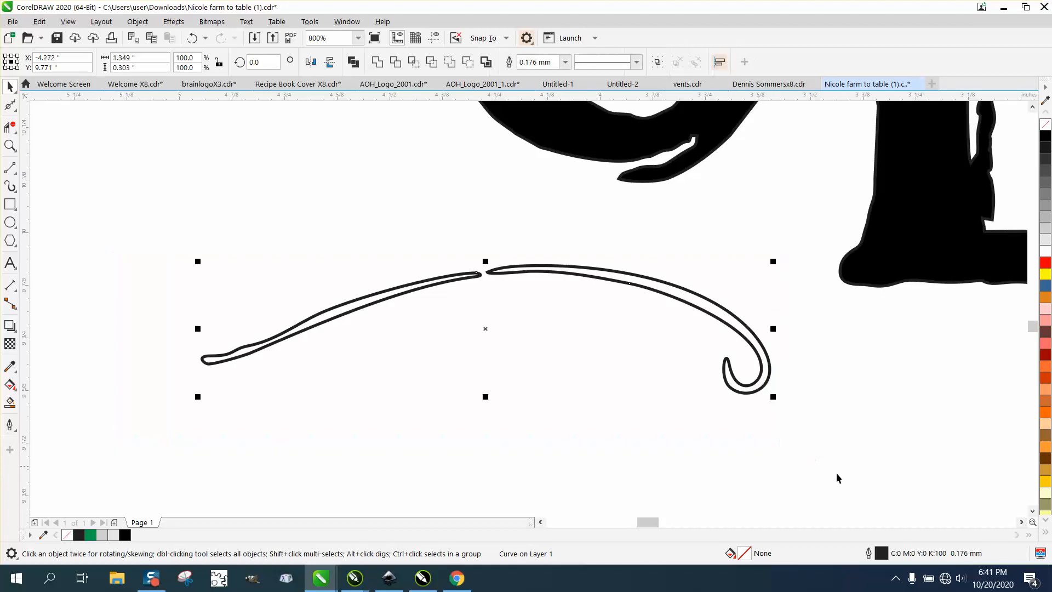
pyautogui.doubleClick(881, 555)
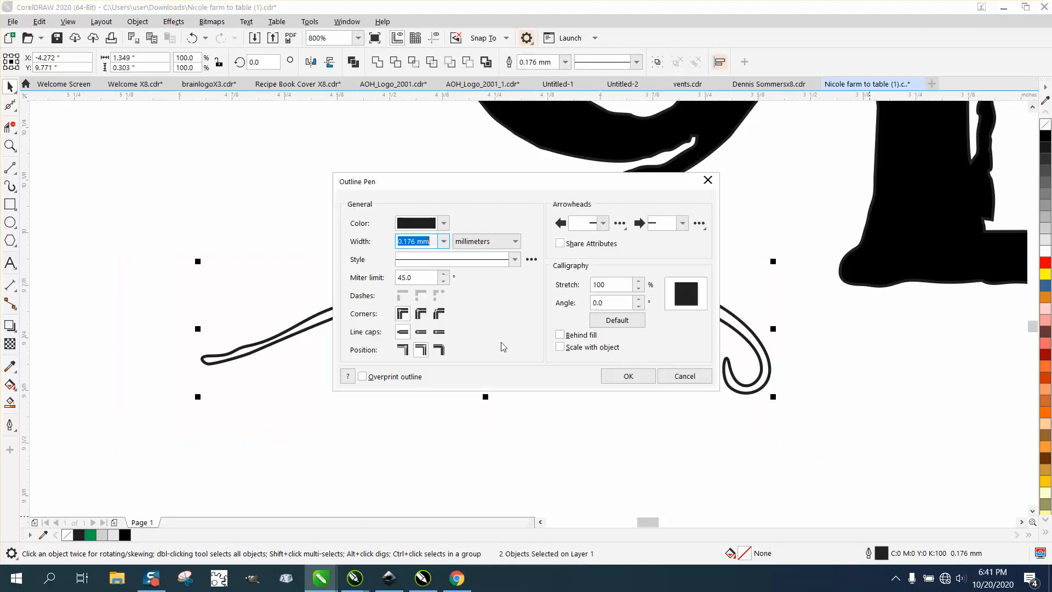
pyautogui.click(443, 242)
pyautogui.click(421, 265)
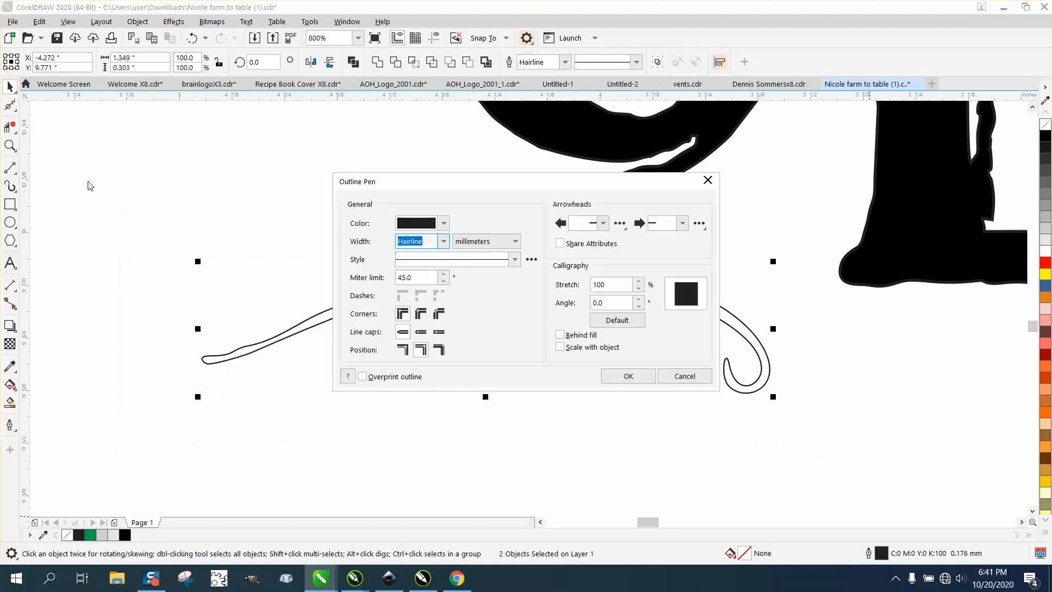
pyautogui.click(629, 376)
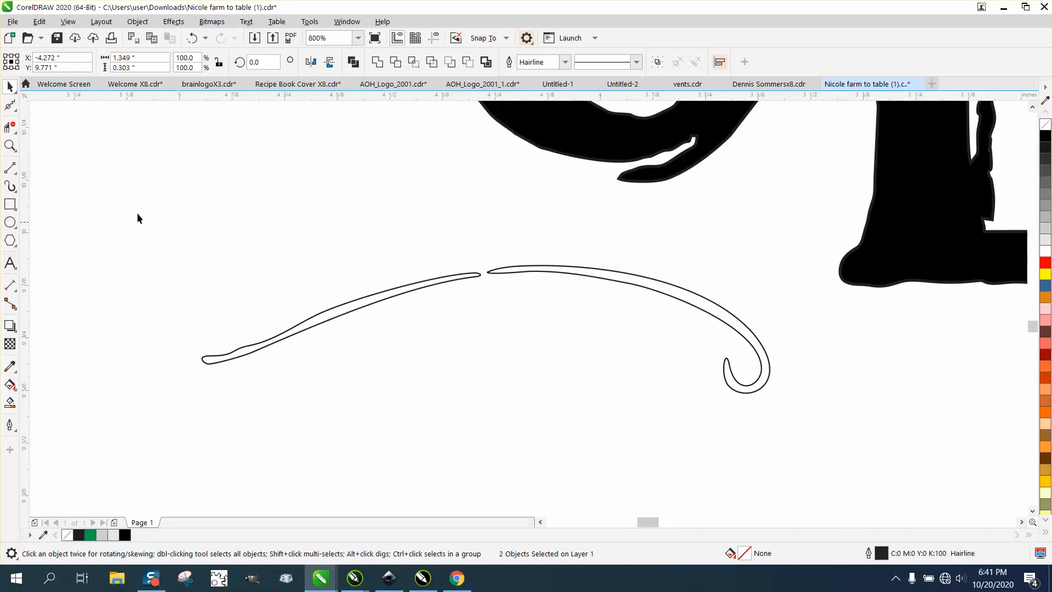
pyautogui.press('Escape')
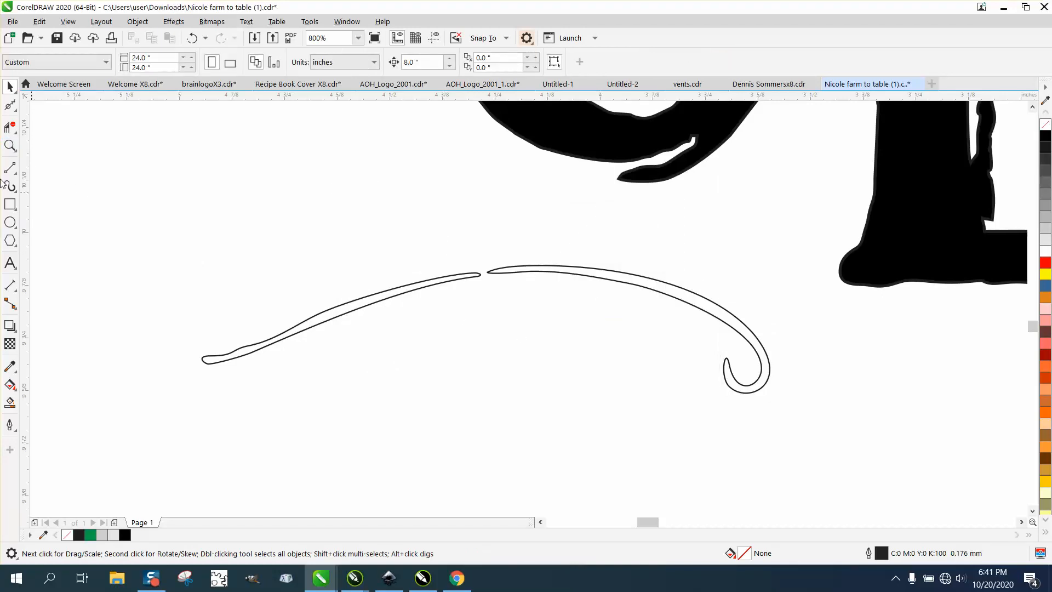
# Step: Extend the end nodes of the straighter flourish stroke with the Shape tool so it overlaps the tip of the curled stroke
pyautogui.click(10, 147)
pyautogui.moveTo(578, 298); pyautogui.dragTo(578, 297)
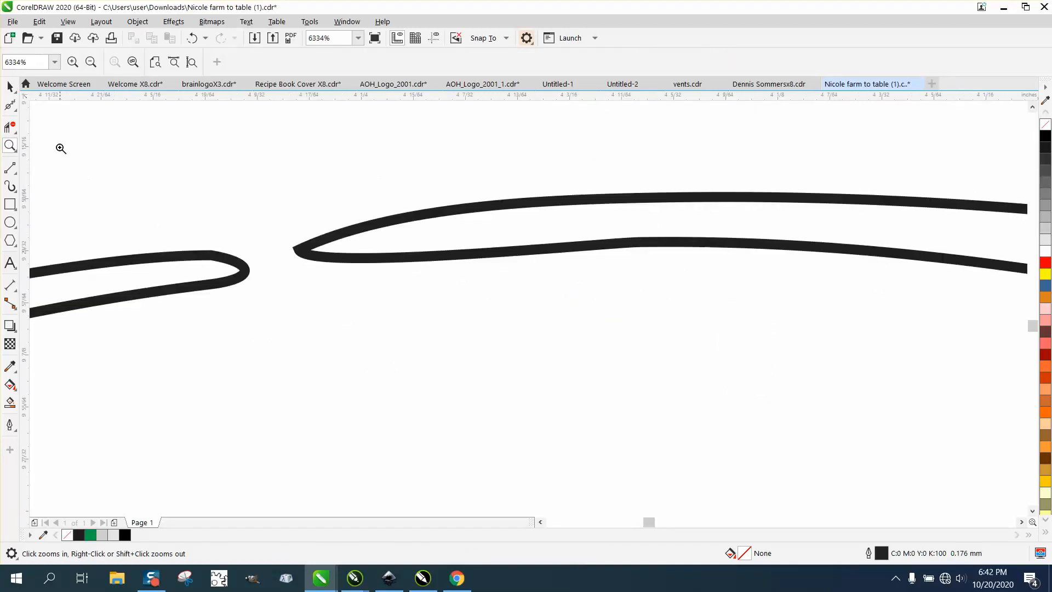
pyautogui.click(16, 111)
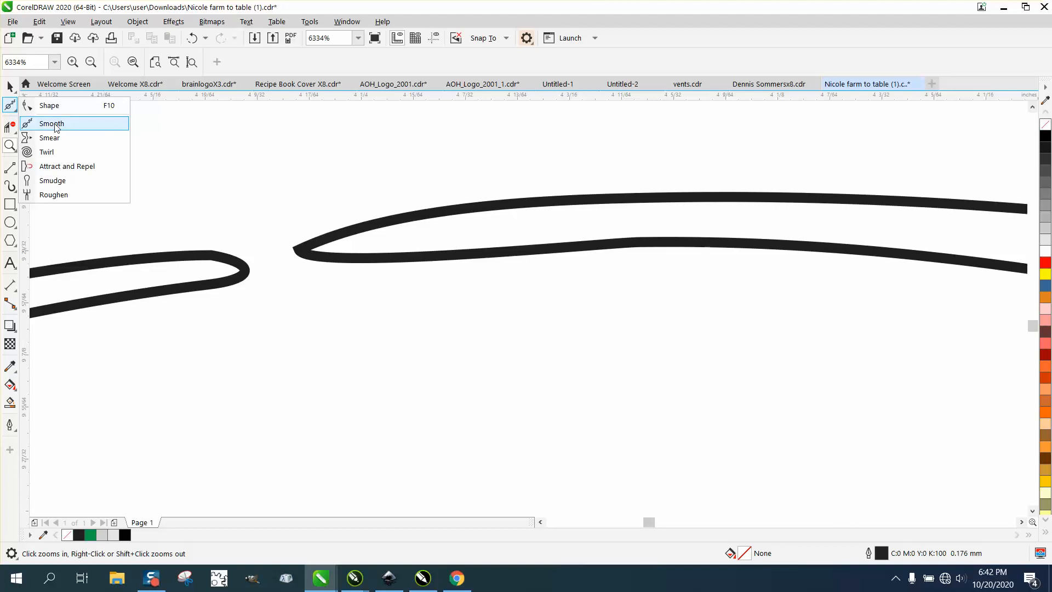
pyautogui.click(49, 105)
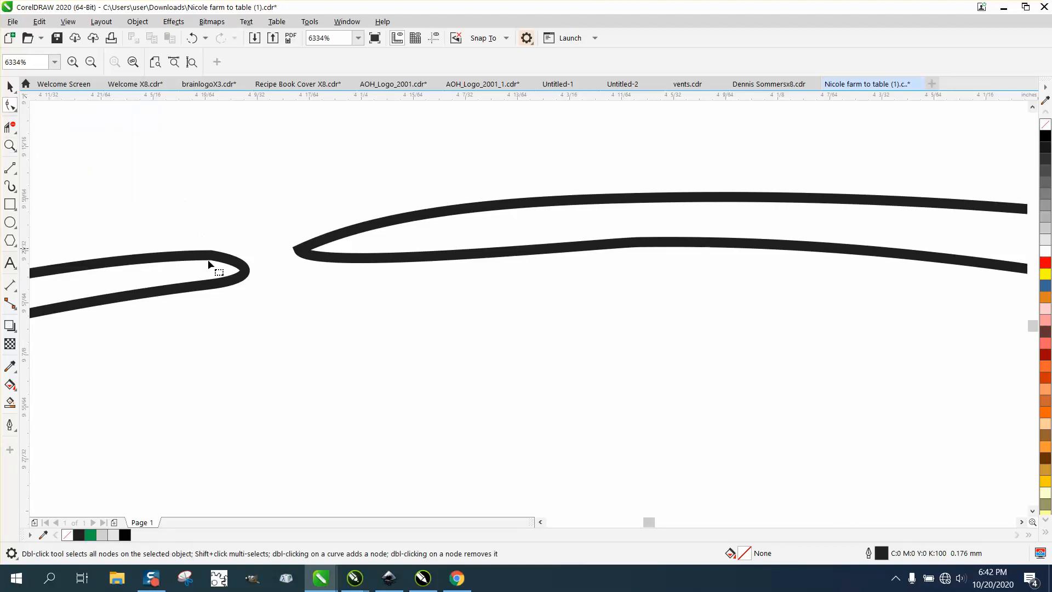
pyautogui.click(242, 273)
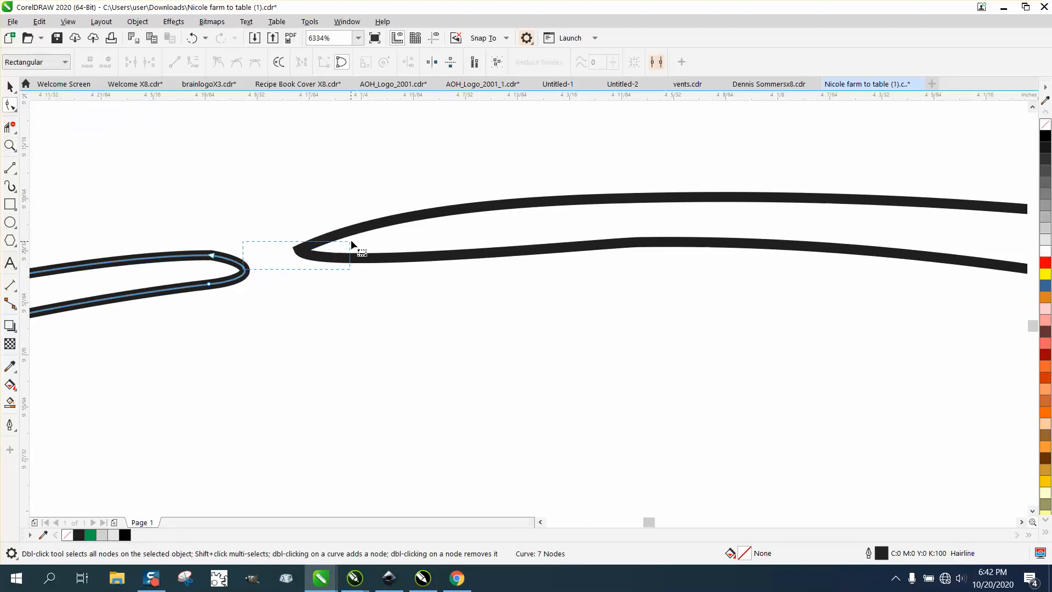
pyautogui.moveTo(243, 268); pyautogui.dragTo(265, 263)
pyautogui.moveTo(254, 300); pyautogui.dragTo(351, 259)
# Step: Delete the overlapping end segments where the two flourish strokes cross, using Virtual Segment Delete
pyautogui.click(10, 127)
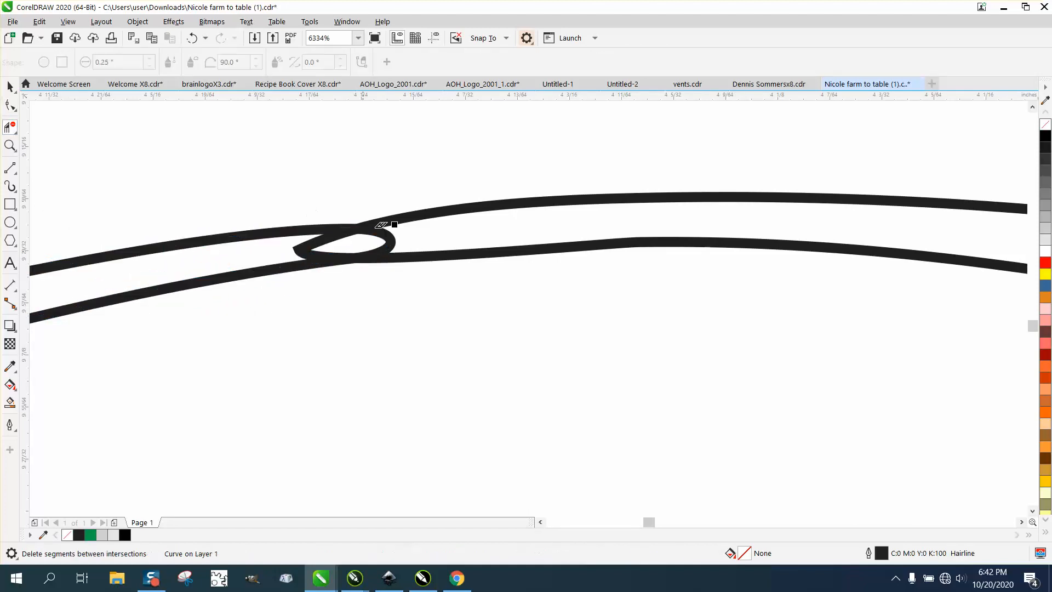
pyautogui.click(396, 242)
pyautogui.moveTo(322, 242); pyautogui.dragTo(294, 247)
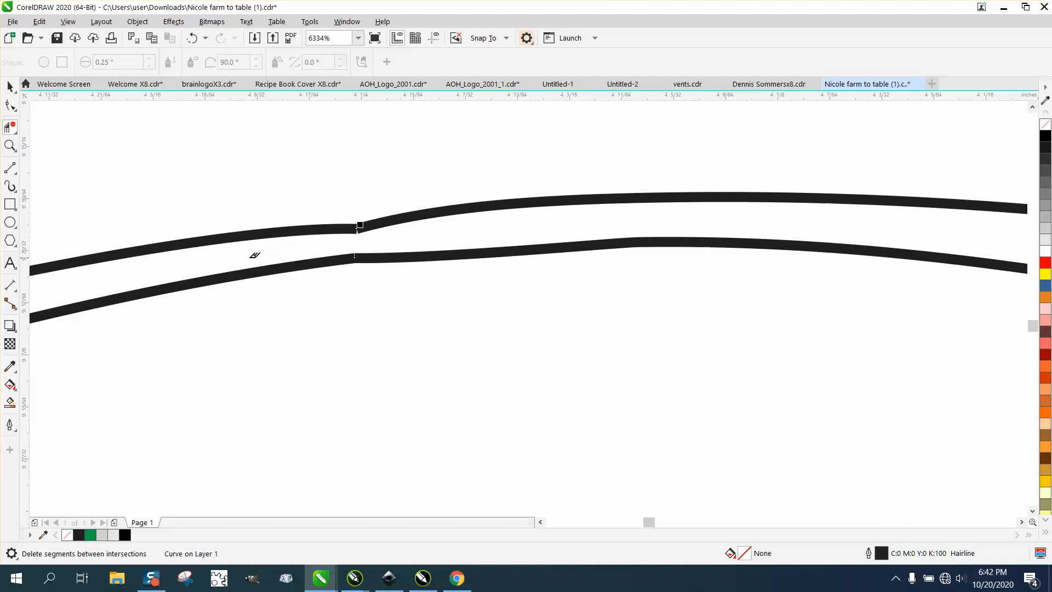
# Step: Fill the joined flourish shape with black and no outline using the Smart Fill tool
pyautogui.scroll(-5, 265, 253)
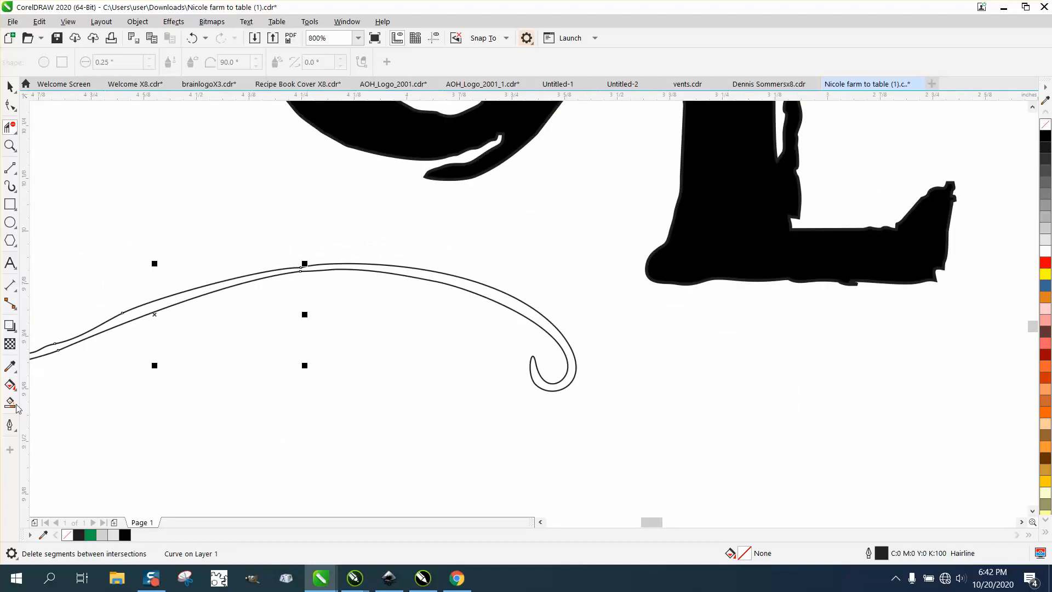
pyautogui.click(10, 406)
pyautogui.click(217, 287)
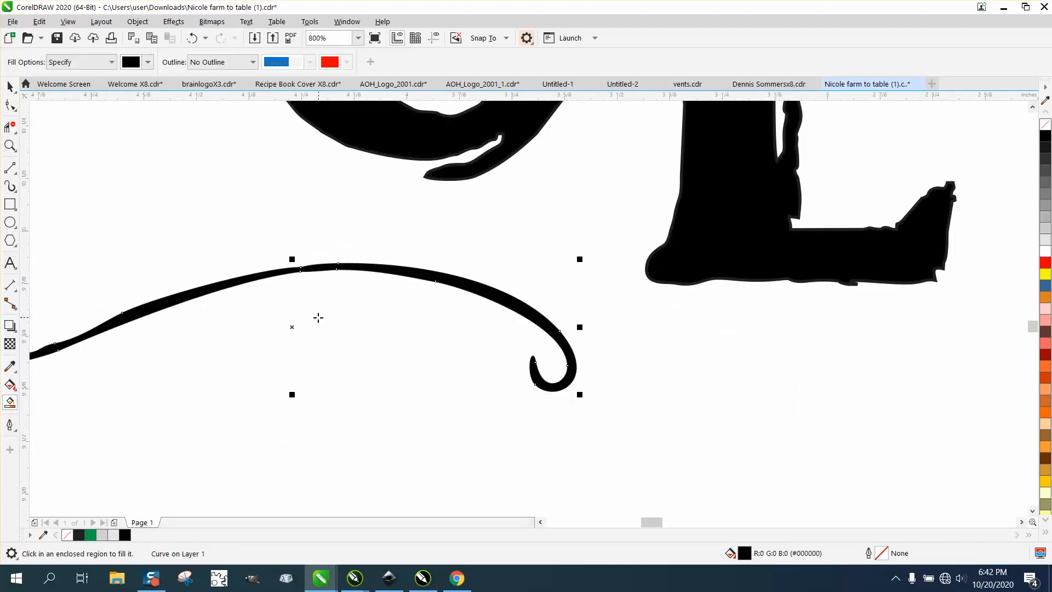
# Step: Move the black-filled curled flourish into the clean copy, just below the spoon-shaped flourish under the O
pyautogui.scroll(-5, 338, 327)
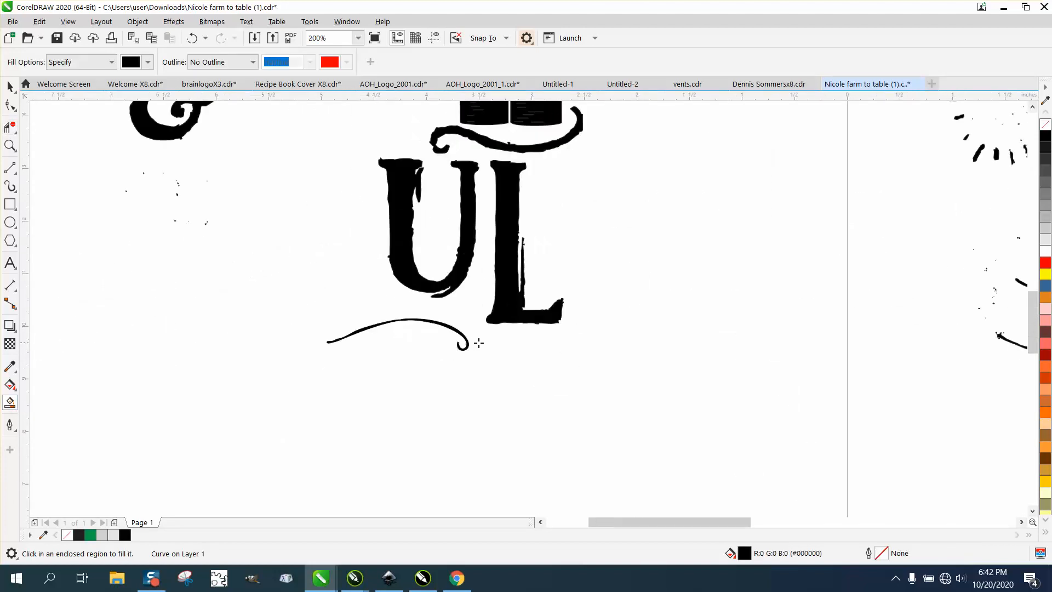
pyautogui.scroll(-1, 509, 351)
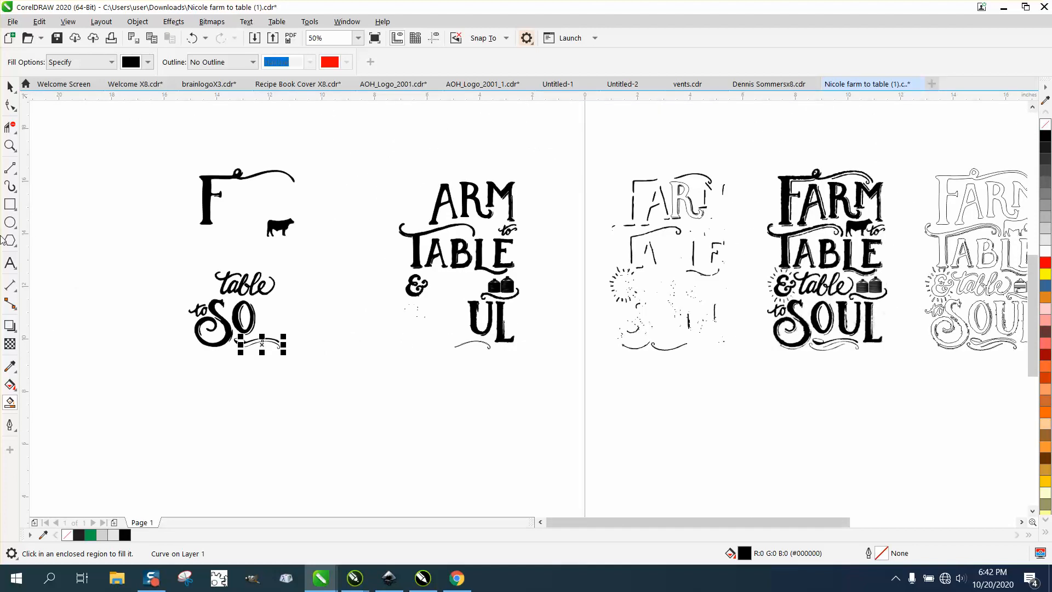
# Step: Smooth the bumpy edges of the thin curled flourish below the spoon-shaped flourish with the Smooth tool
pyautogui.click(10, 145)
pyautogui.moveTo(202, 315); pyautogui.dragTo(336, 371)
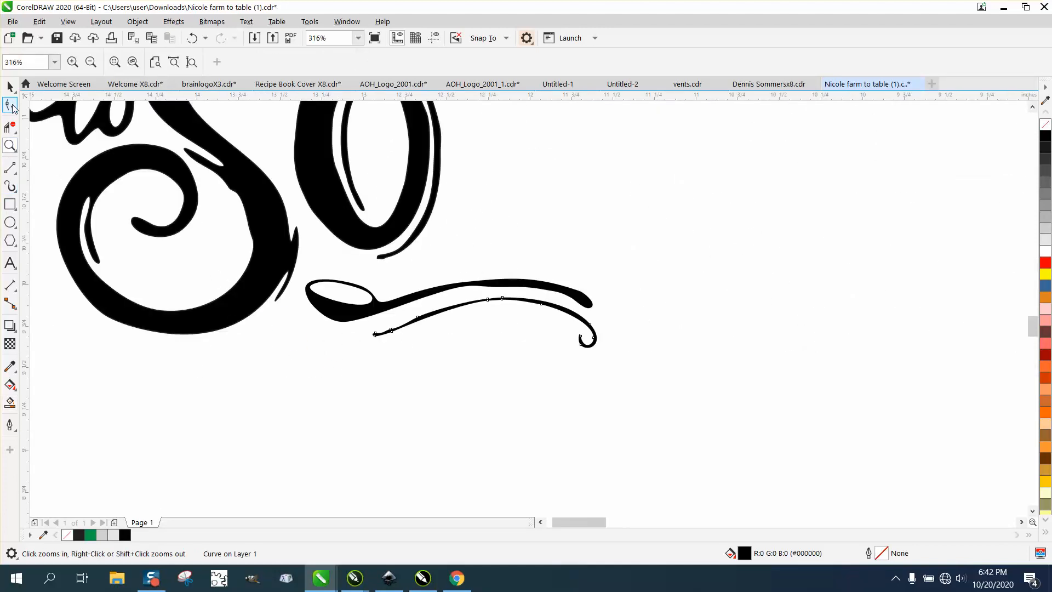
pyautogui.click(11, 105)
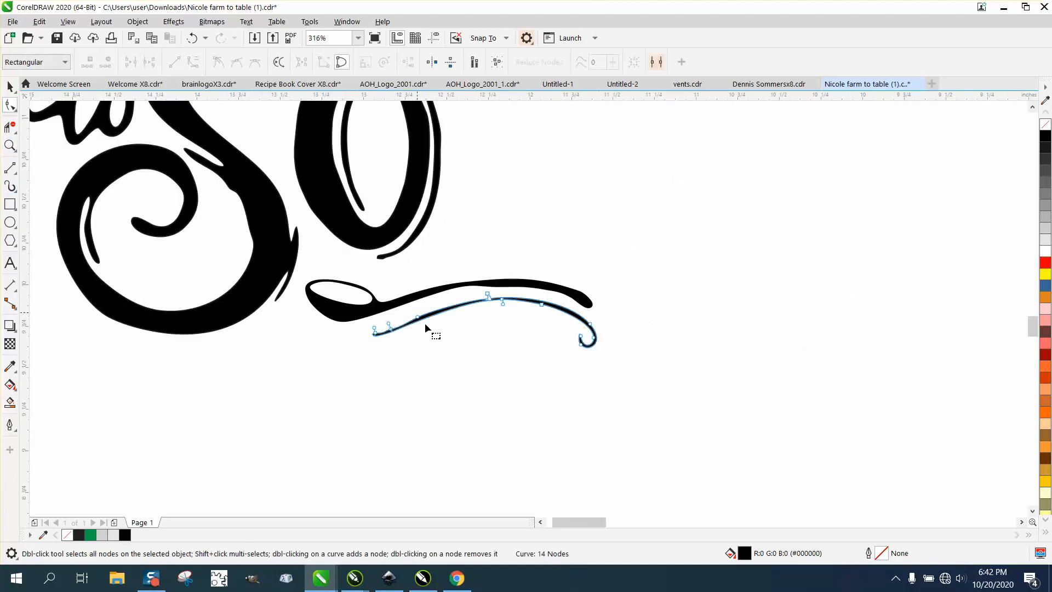
pyautogui.click(17, 111)
pyautogui.click(51, 122)
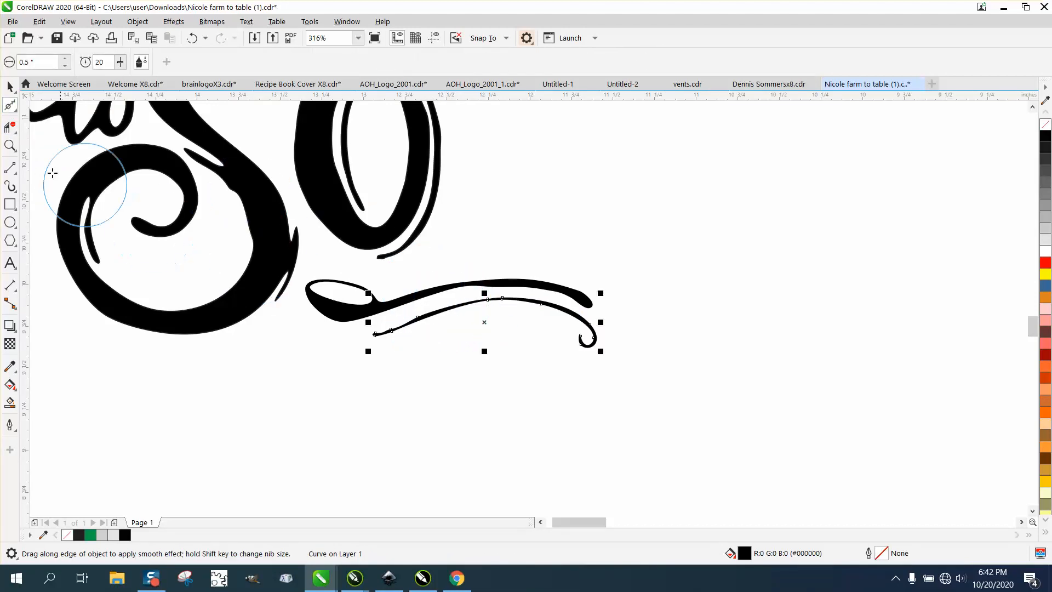
pyautogui.click(9, 146)
pyautogui.moveTo(657, 370); pyautogui.dragTo(673, 378)
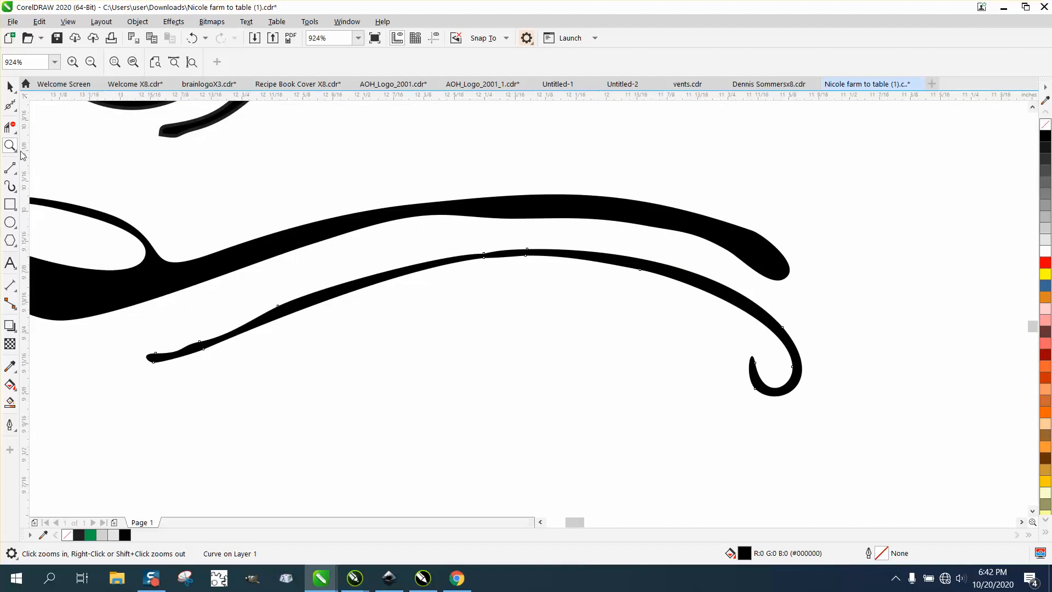
pyautogui.click(8, 107)
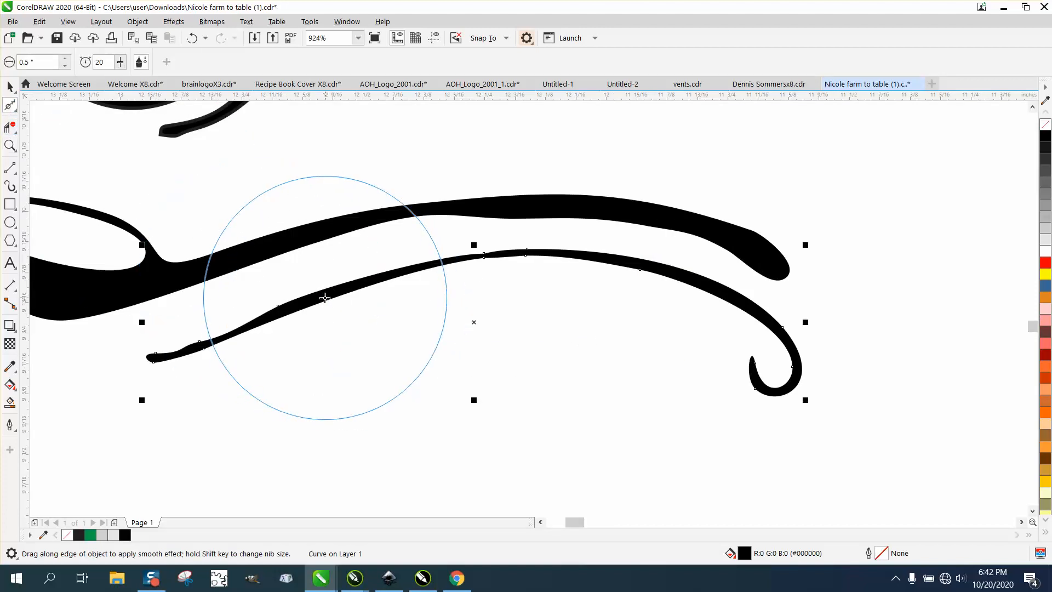
pyautogui.moveTo(325, 298)
pyautogui.mouseDown()
pyautogui.moveTo(205, 346)
pyautogui.moveTo(365, 291)
pyautogui.moveTo(565, 276)
pyautogui.moveTo(710, 308)
pyautogui.moveTo(763, 384)
pyautogui.moveTo(519, 260)
pyautogui.moveTo(453, 272)
pyautogui.mouseUp()
pyautogui.scroll(-5, 446, 277)
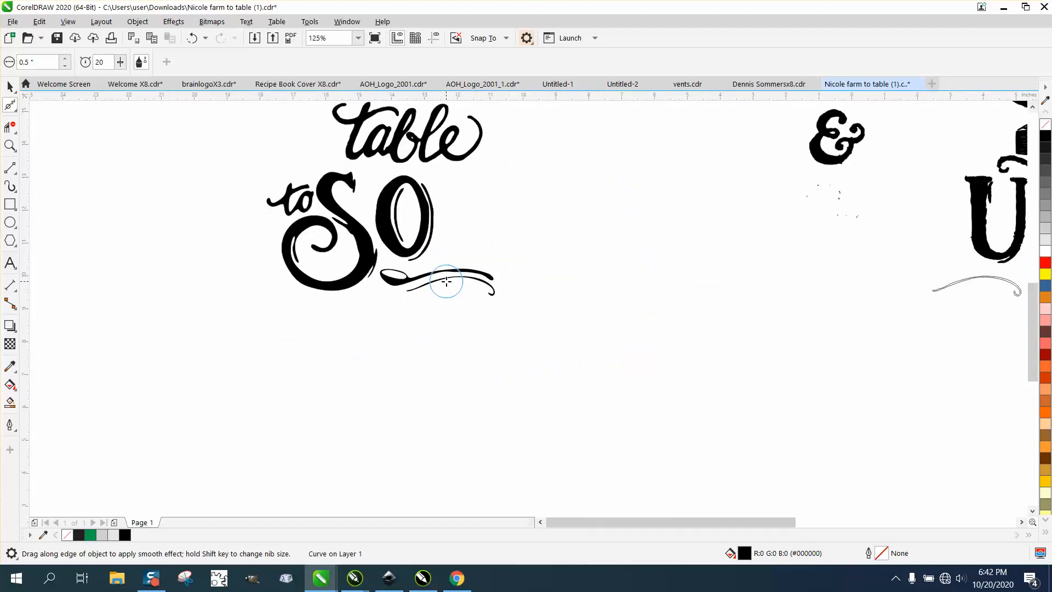
pyautogui.scroll(-4, 447, 281)
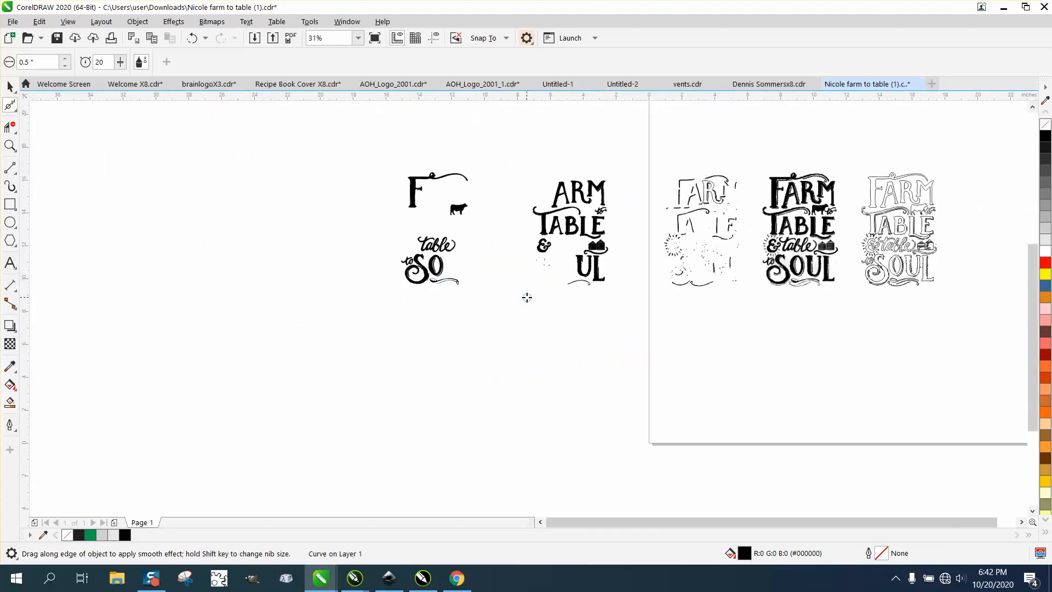